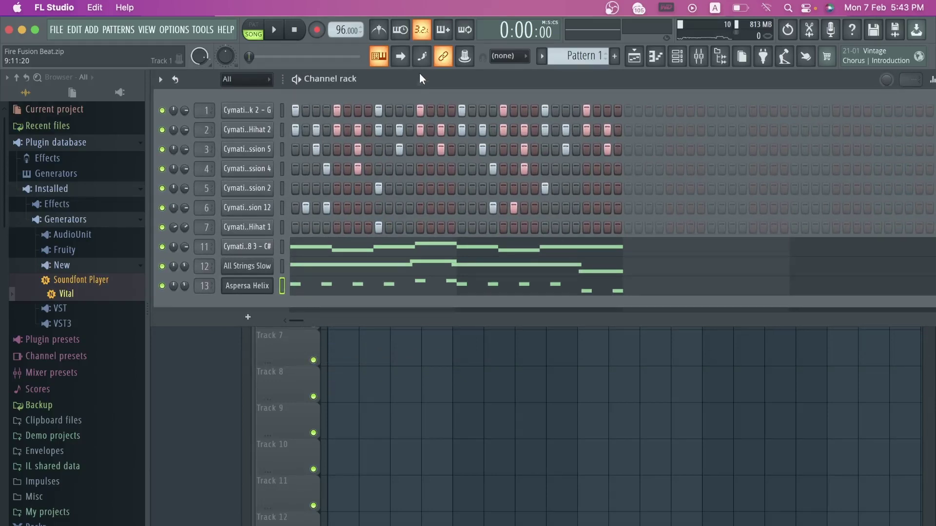
Step: Play the song from the beginning in song mode and stop playback
click(282, 33)
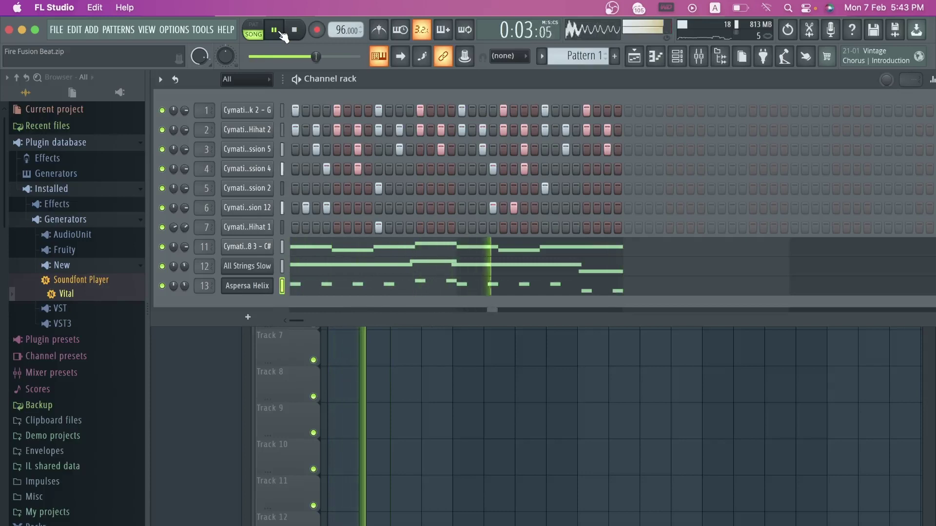
click(282, 34)
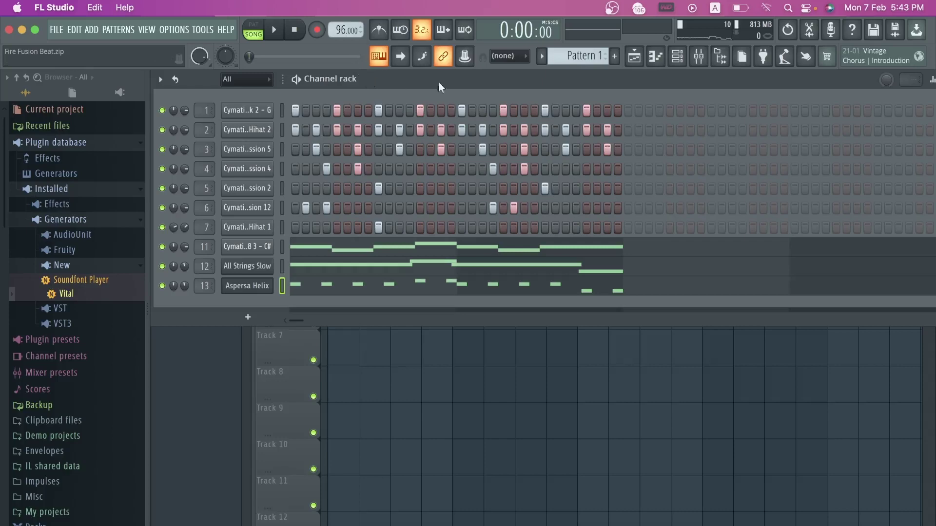
mouse_move(568, 74)
mouse_down()
mouse_move(571, 98)
mouse_move(570, 75)
mouse_up()
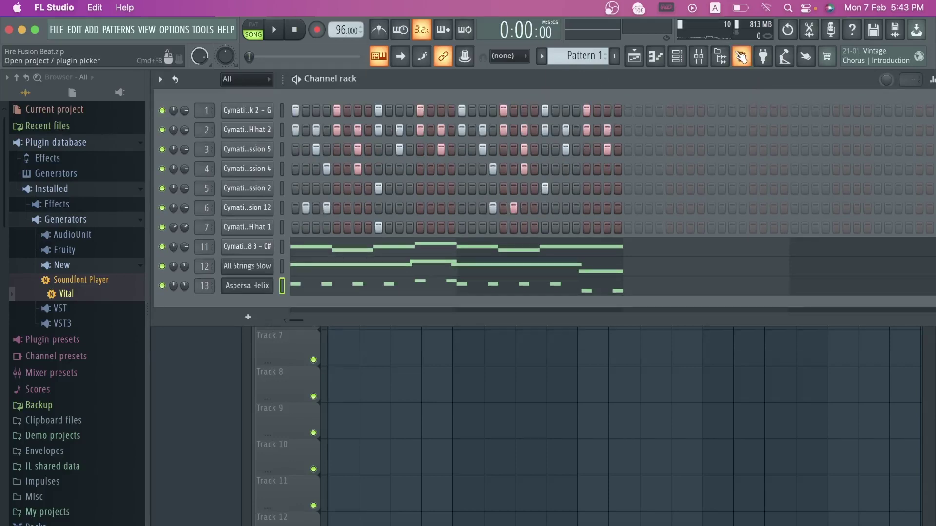
Step: Examine the Pattern 1 clip in the playlist arrangement and its position along the timeline
click(635, 57)
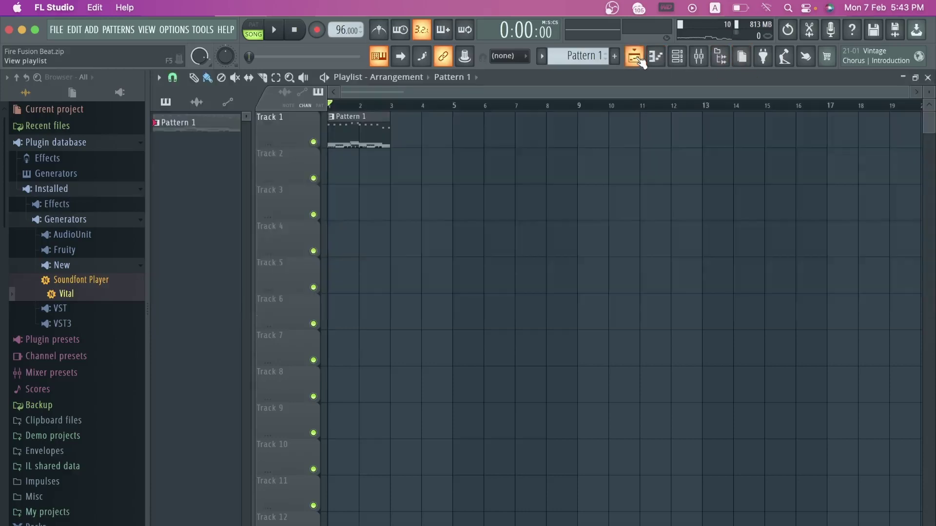
click(637, 59)
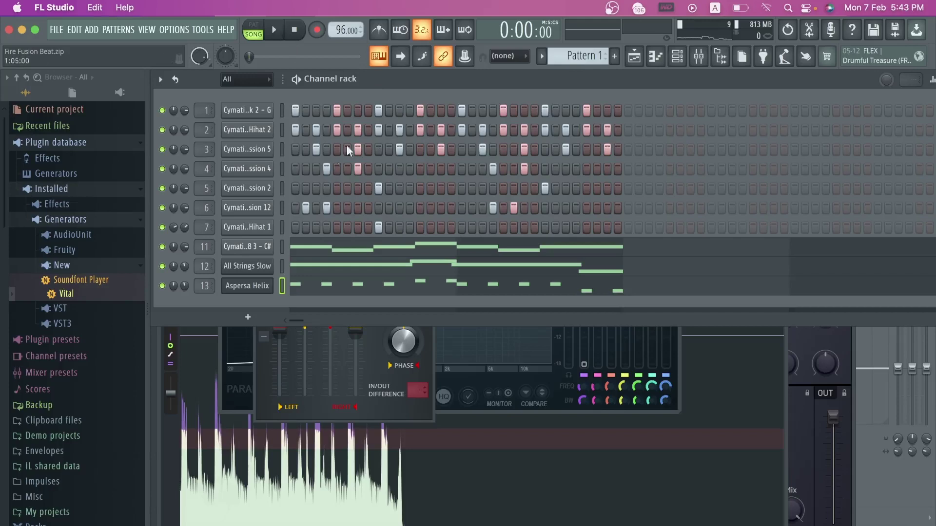
click(640, 56)
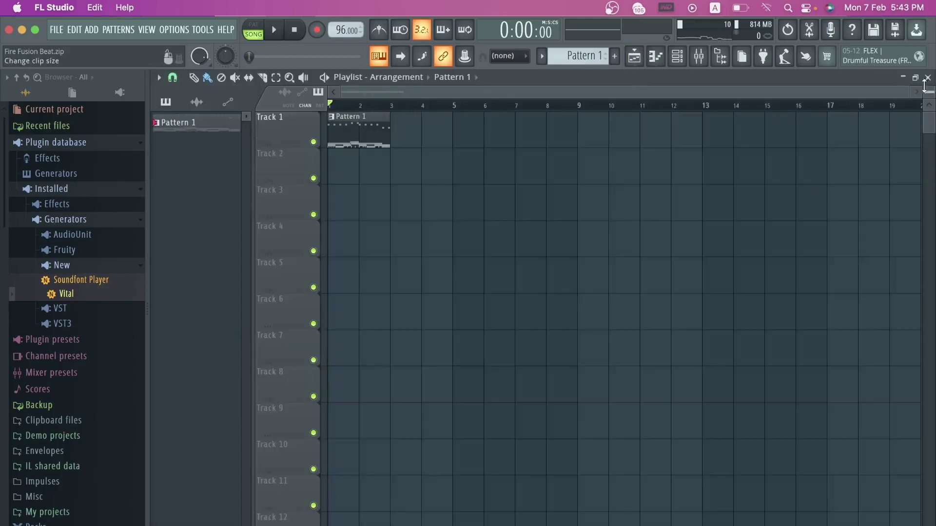
drag(909, 88, 487, 109)
click(176, 31)
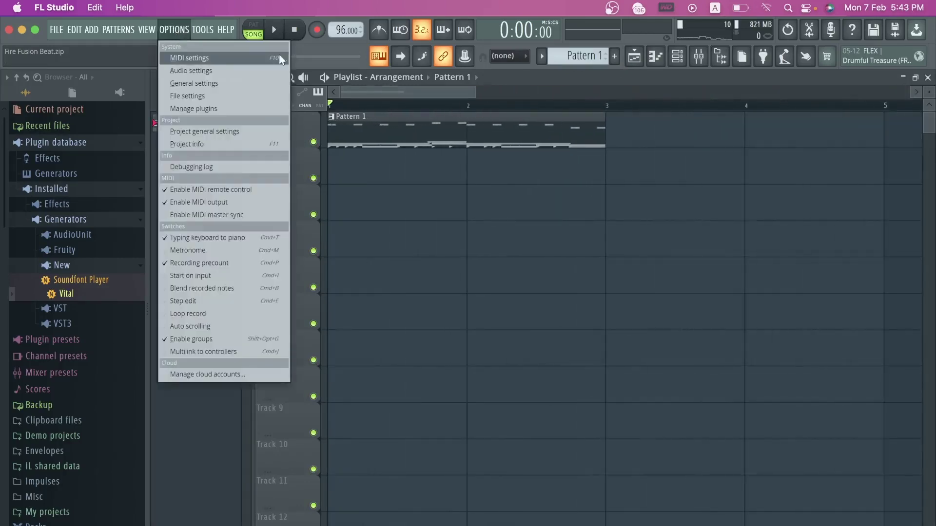
click(439, 92)
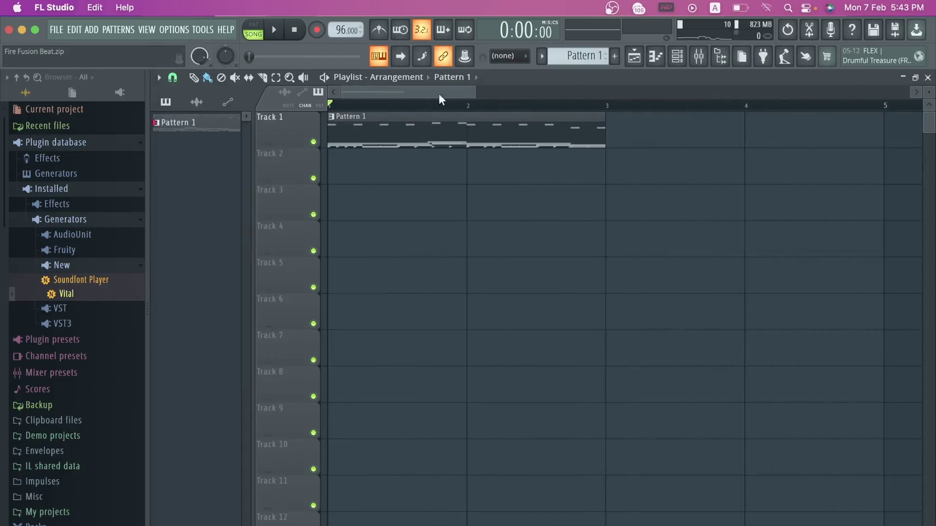
drag(474, 93, 527, 94)
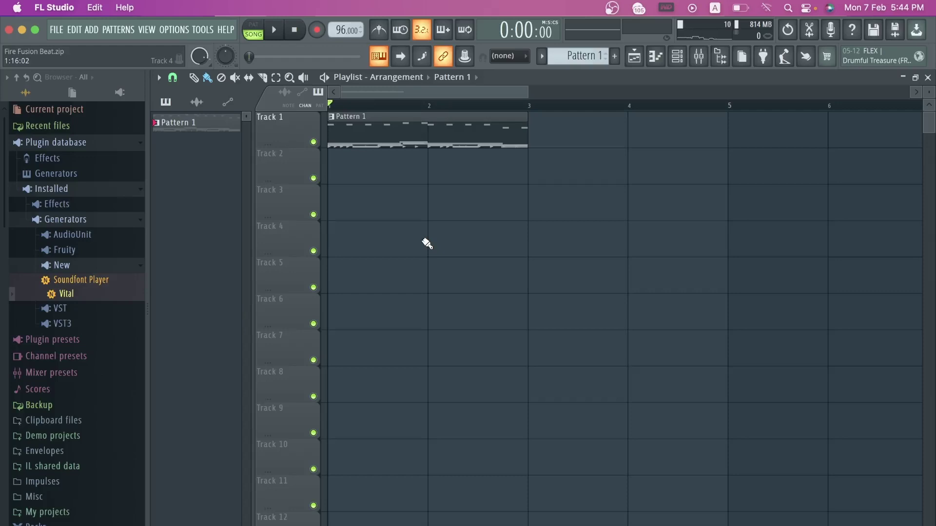
click(688, 57)
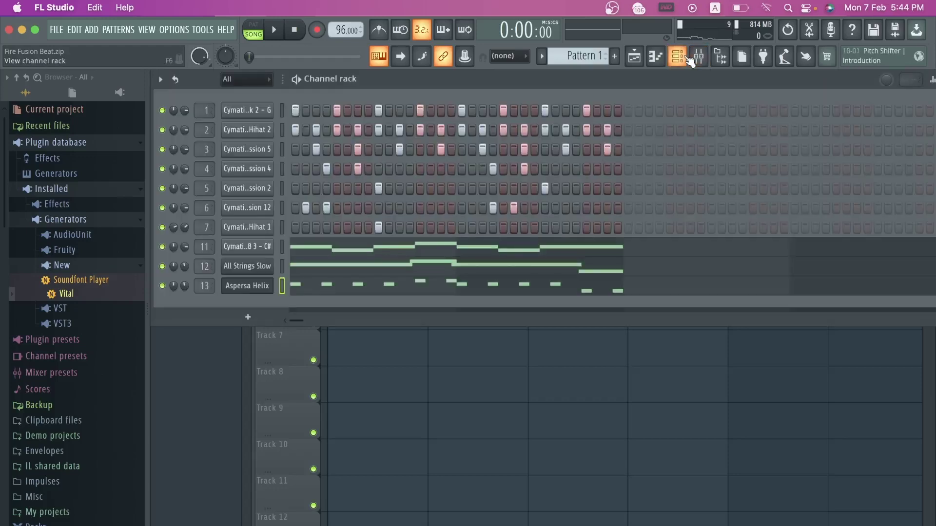
click(634, 56)
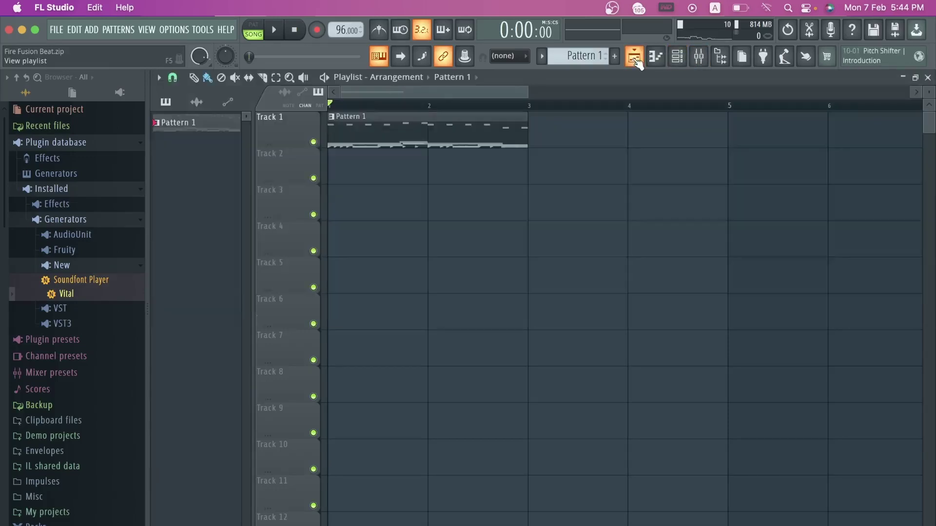
drag(527, 89, 671, 98)
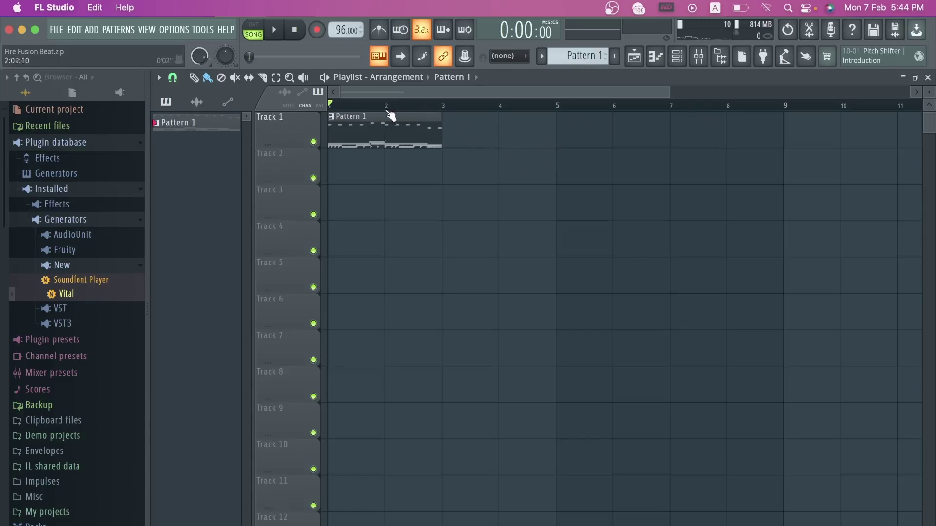
key(space)
key(space)
drag(672, 94, 643, 94)
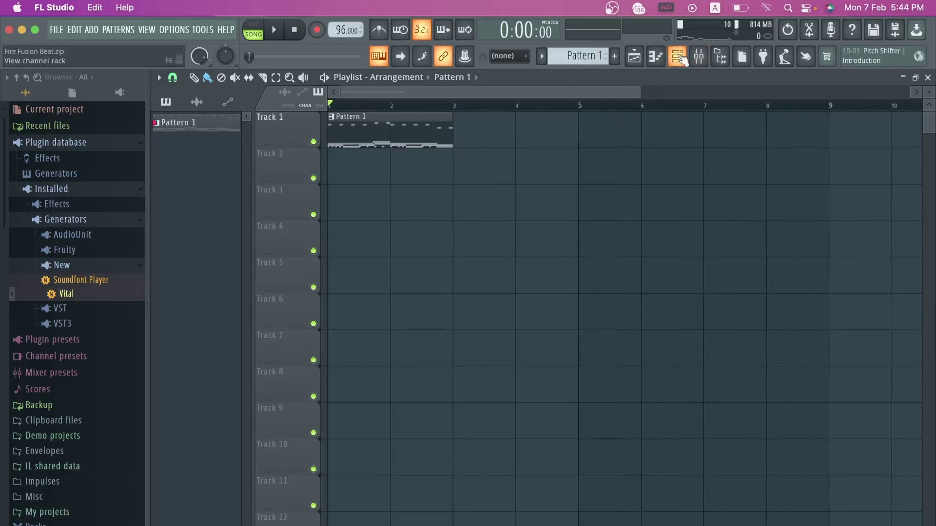
Step: Show the channel rack and play the song to listen to the existing drum, 808 and string parts
click(681, 57)
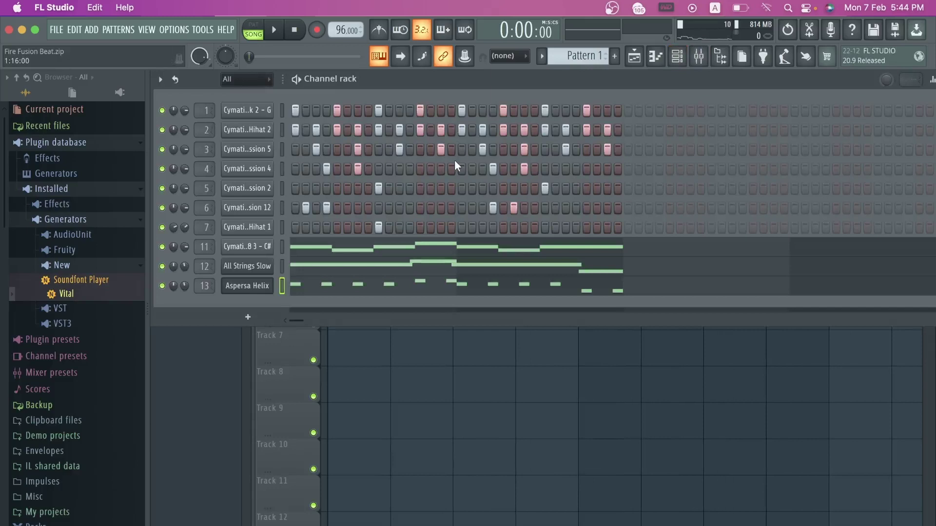
key(space)
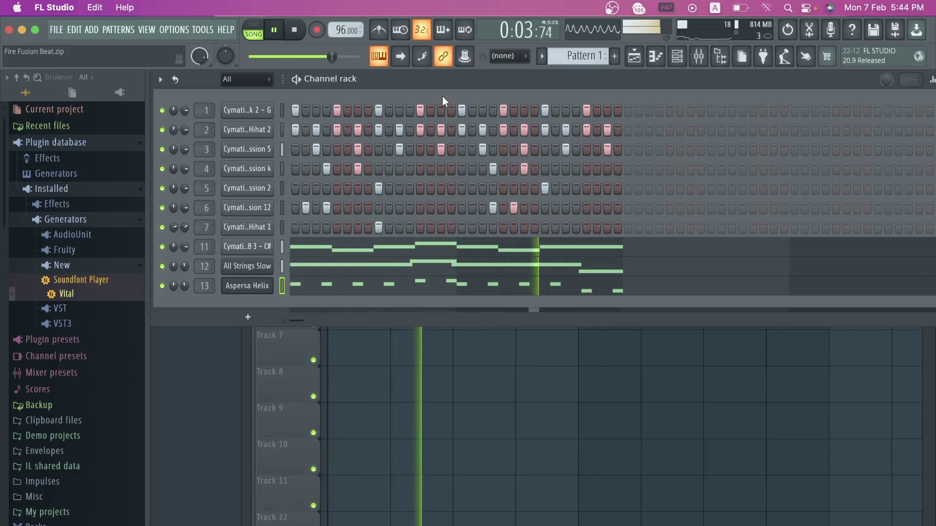
key(space)
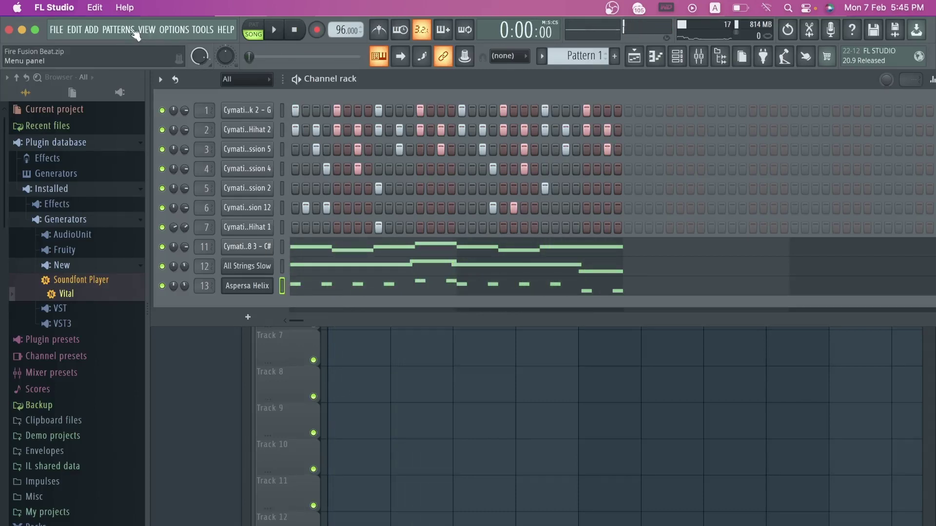
Step: Add a FLEX synthesizer as a new channel and place its window clear of the channel names
click(91, 30)
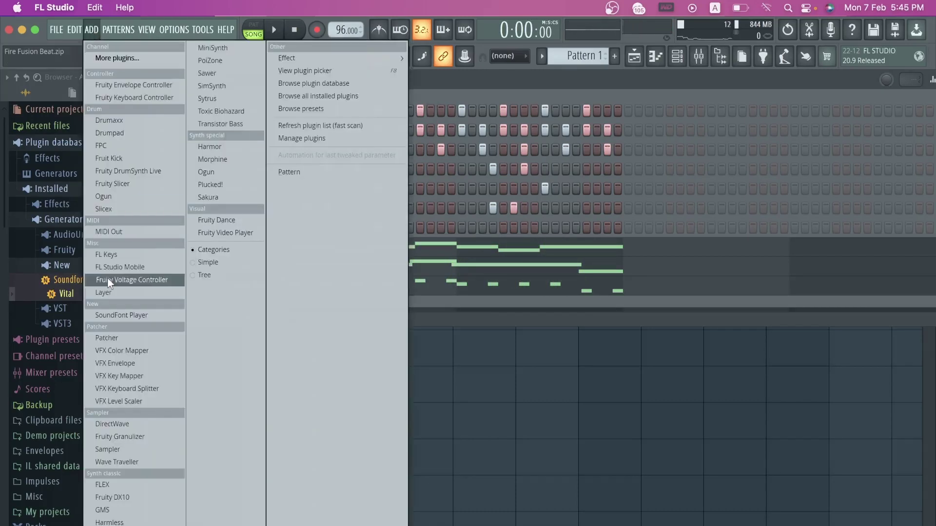
click(117, 483)
drag(445, 229, 442, 108)
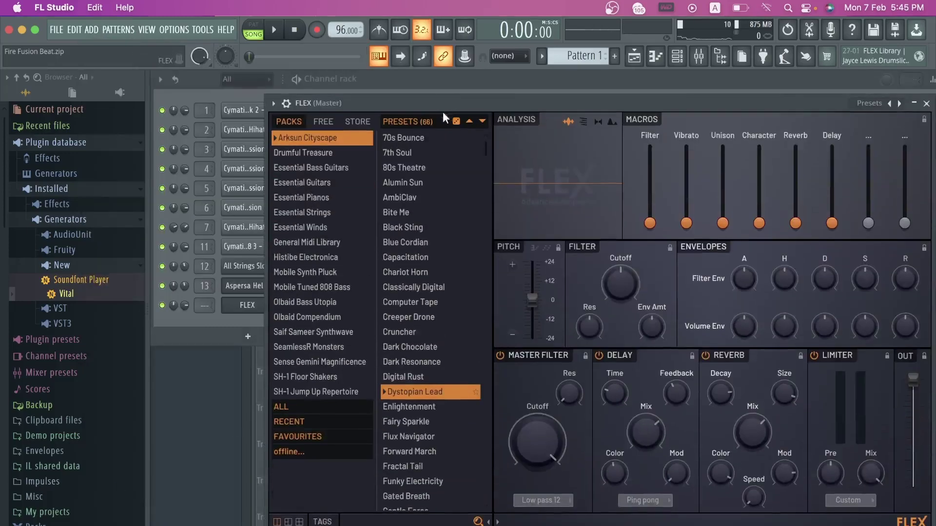
Step: Audition the Bosendorfer lite piano and slow string presets in FLEX, and load All Strings Pizzicato from Essential Strings
click(322, 198)
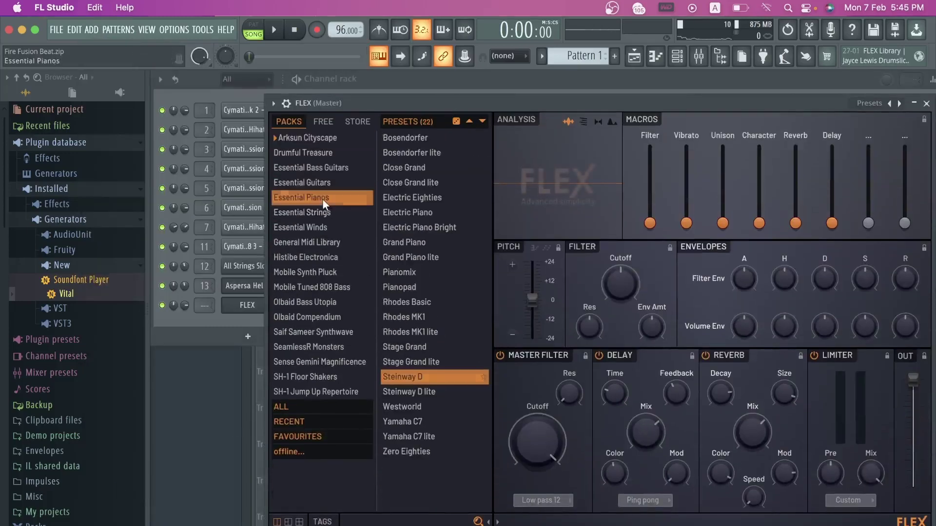
click(403, 152)
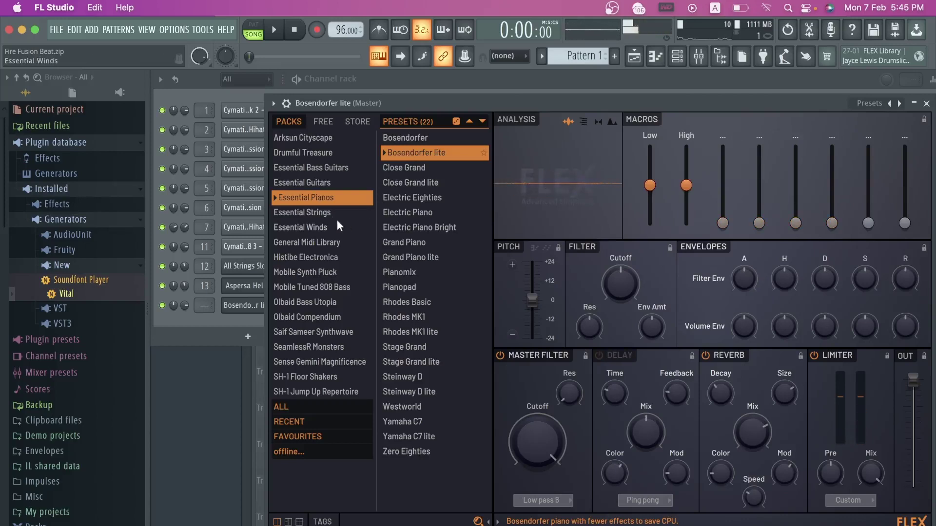
click(331, 214)
click(408, 151)
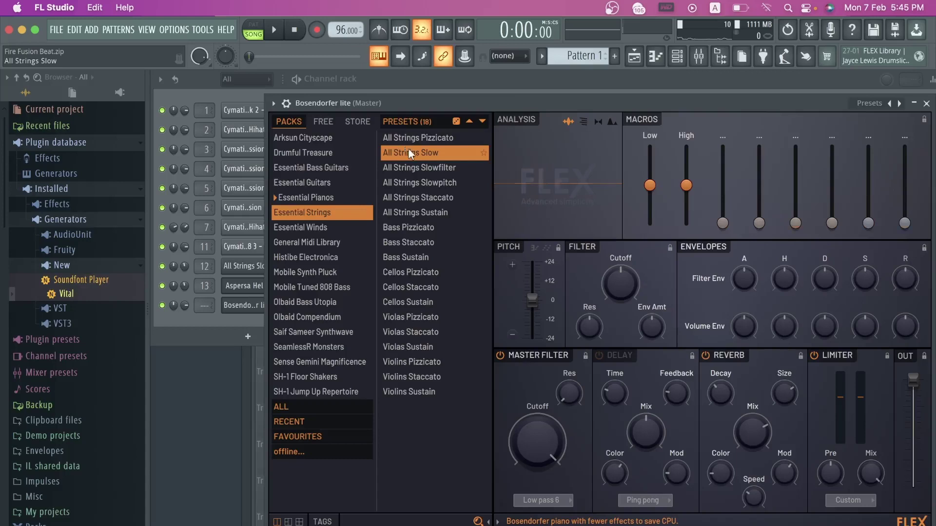
click(409, 173)
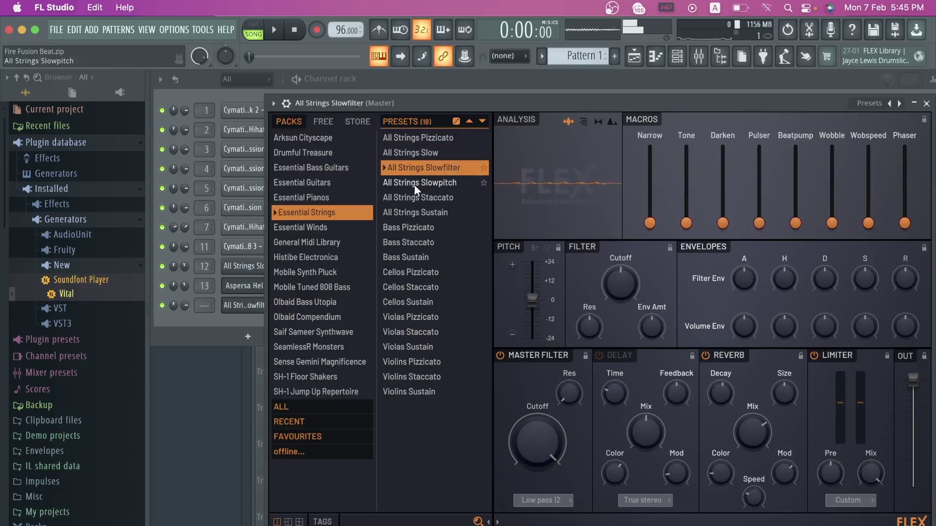
click(415, 184)
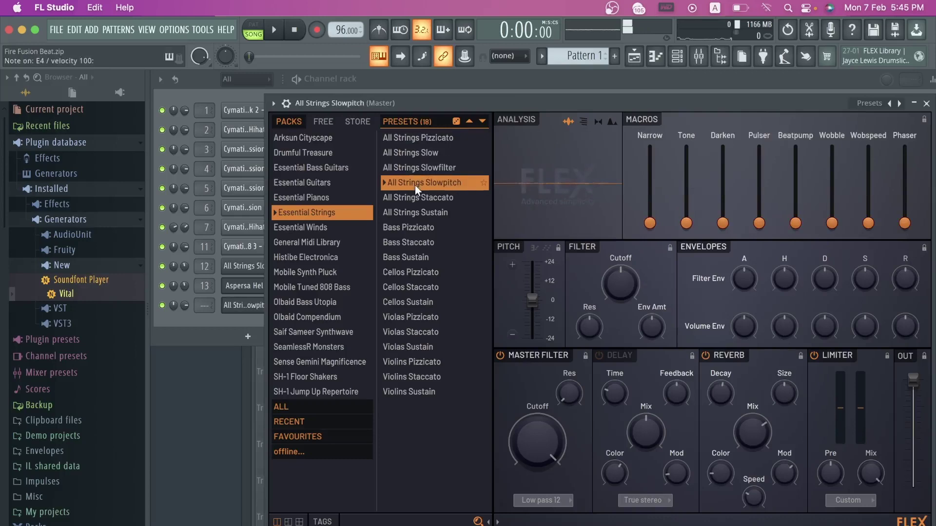
click(418, 137)
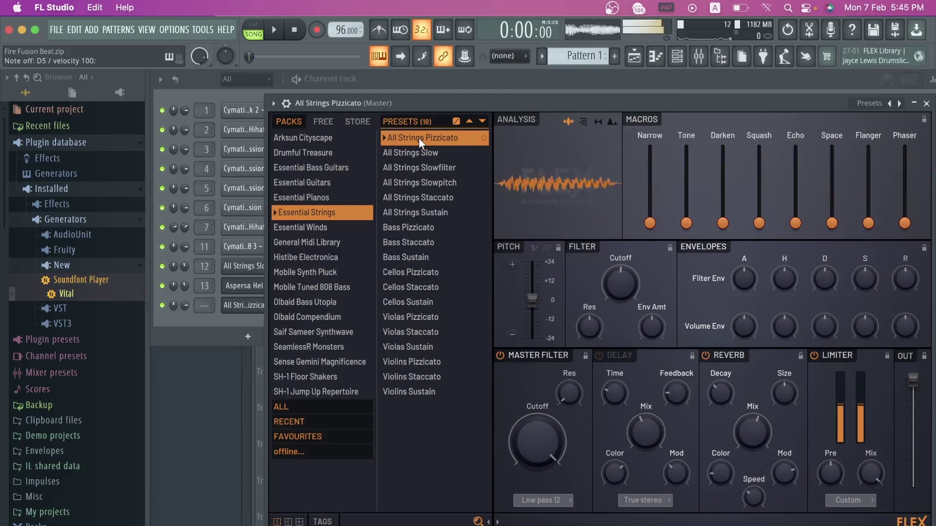
Step: Open the piano roll of the Cymatics 808 channel and audition the C#5 key
click(386, 77)
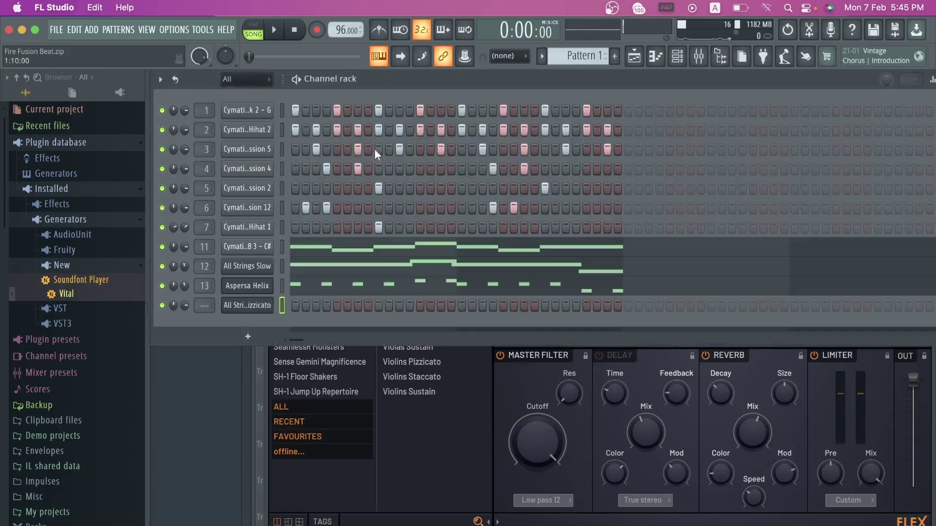
right_click(251, 244)
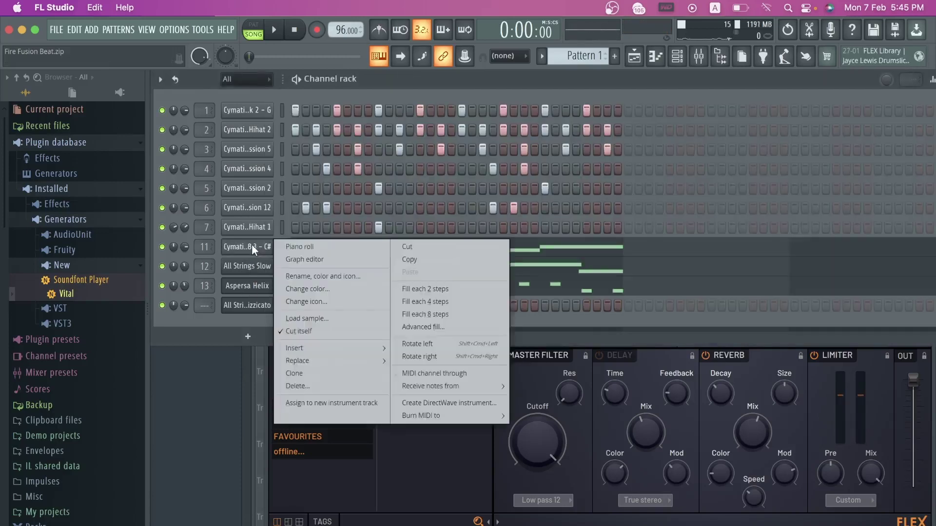
click(287, 245)
scroll(275, 241, down, 3)
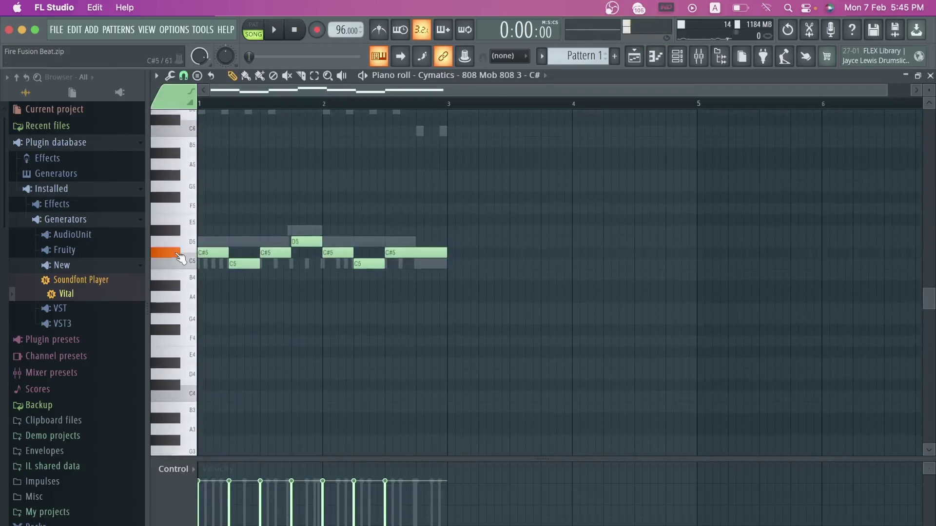
click(179, 258)
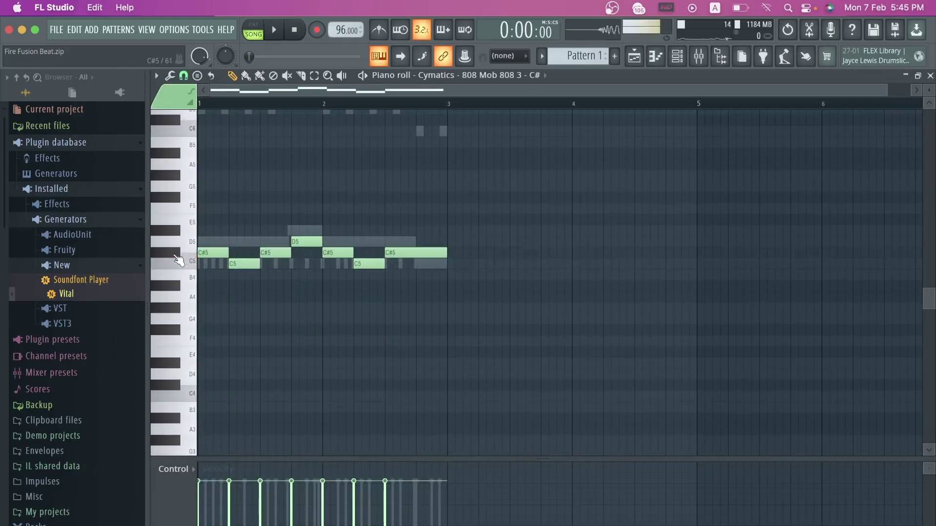
Step: Try out a melody live on the 808 channel, mainly around C5, C#5 and D5, without recording it
key(d)
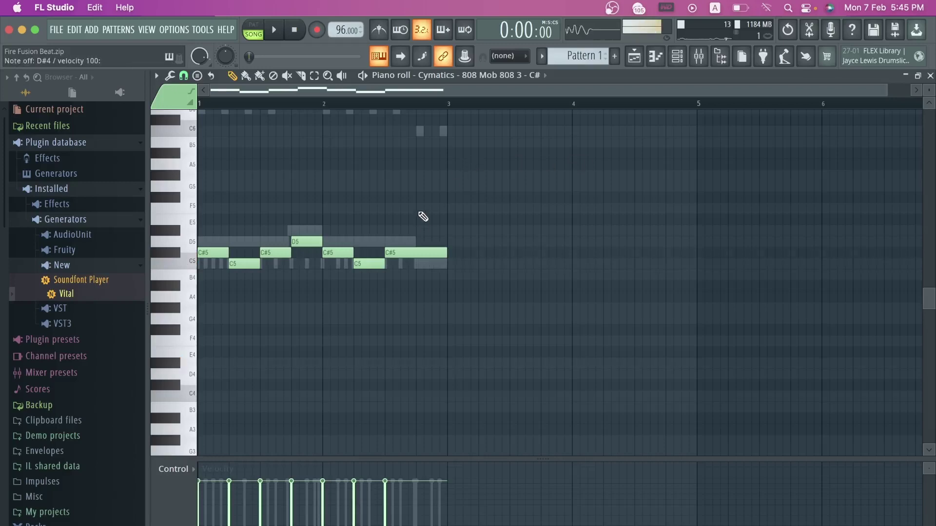
key(y)
key(e)
key(w)
key(q)
key(w)
key(q)
key(q)
key(q)
key(w)
key(q)
key(q)
key(2)
key(q)
key(2)
key(q)
key(2)
key(q)
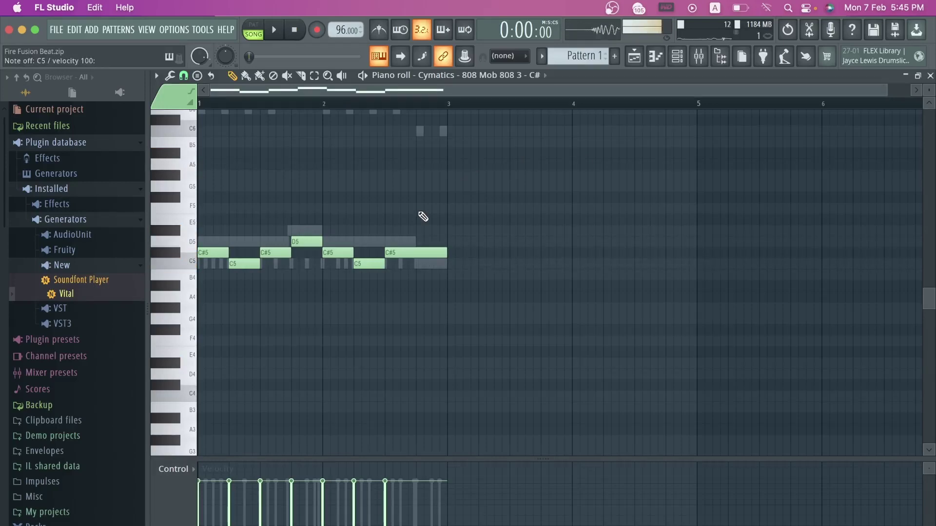
Step: Open the piano roll of the All Strings Pizzicato channel and audition the C5 key
click(678, 56)
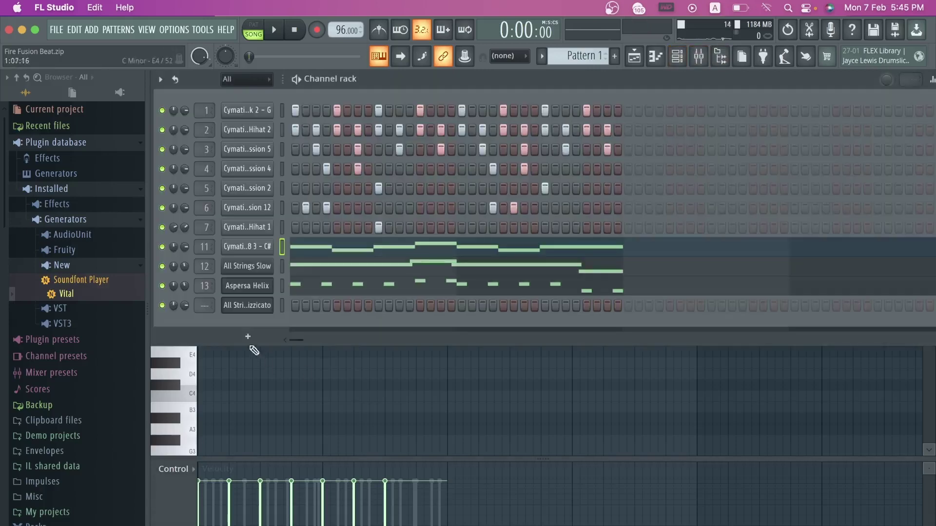
right_click(260, 305)
click(285, 305)
click(194, 262)
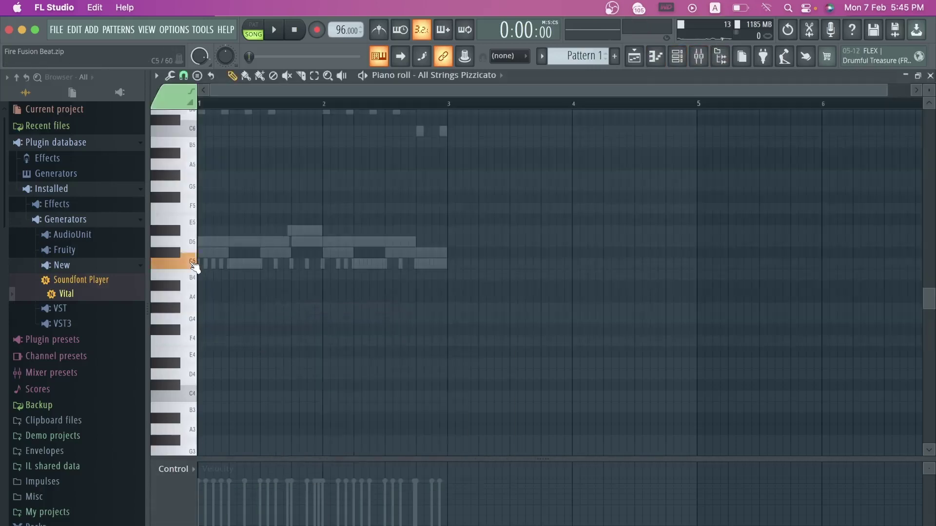
Step: Audition D5 against the song playback, stop it, and place a short D5 note at the start of bar 1
key(space)
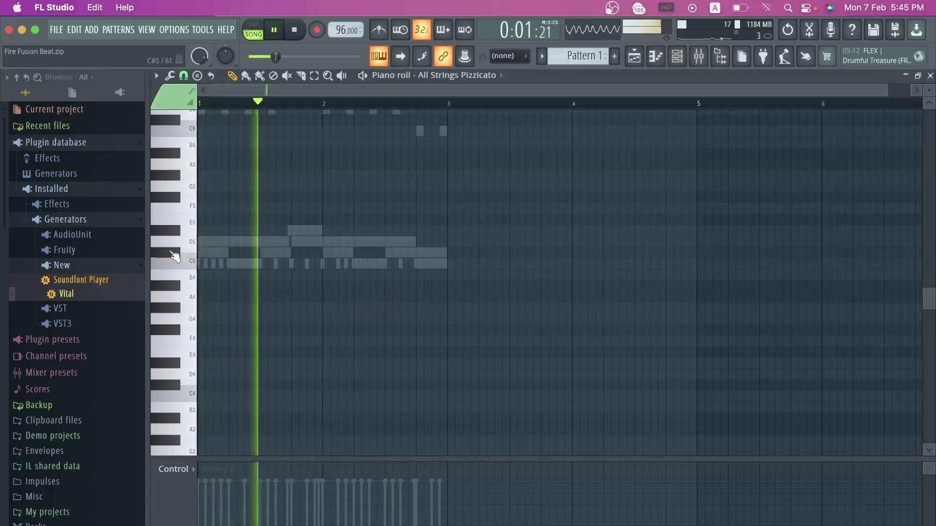
click(194, 242)
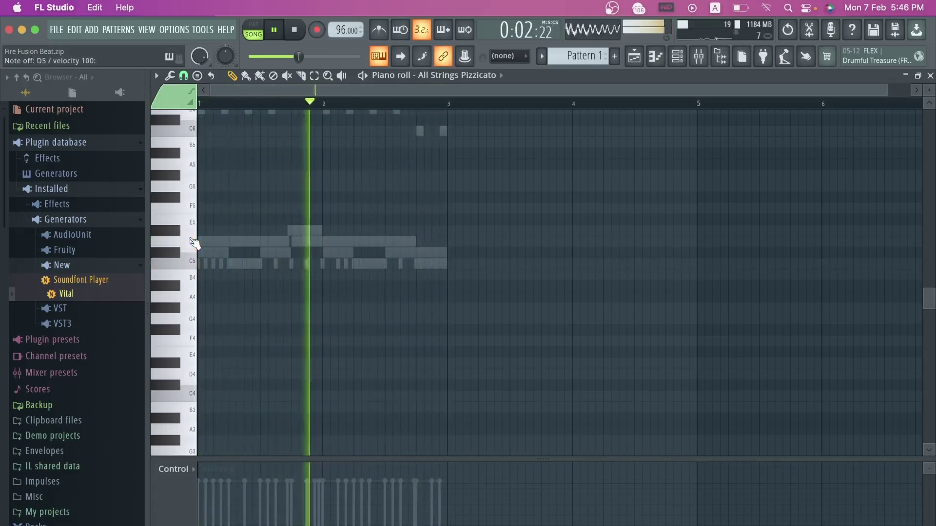
key(space)
click(194, 243)
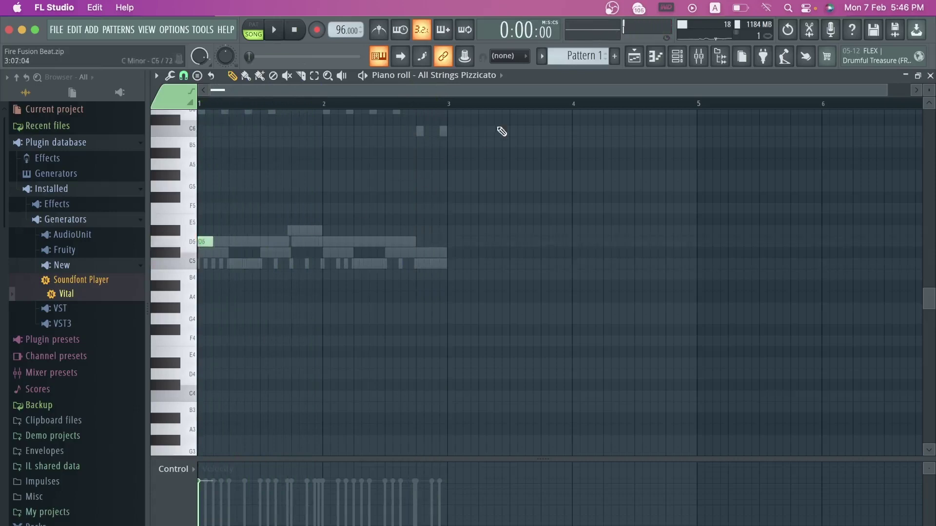
Step: Set the piano roll snap to 1/4 beat and shorten the D5 note at the start of bar 1 to that length
drag(885, 89, 401, 89)
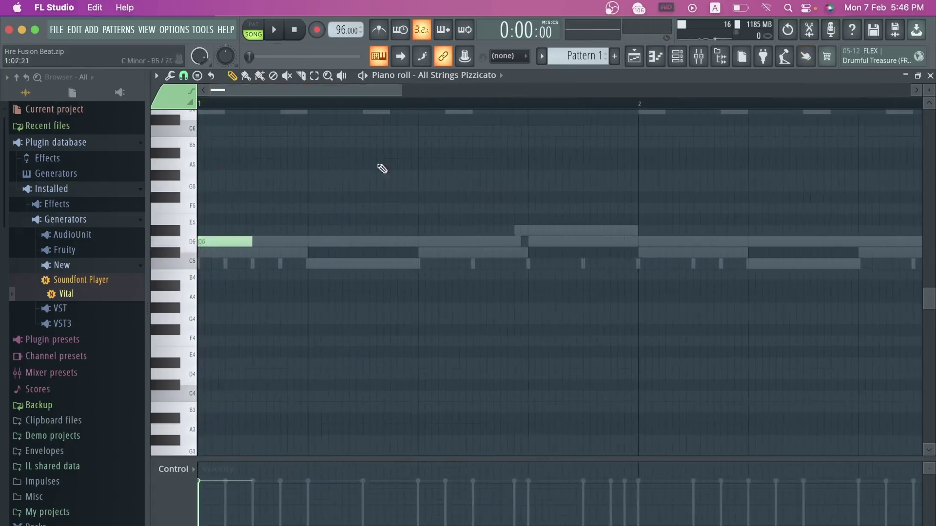
click(185, 76)
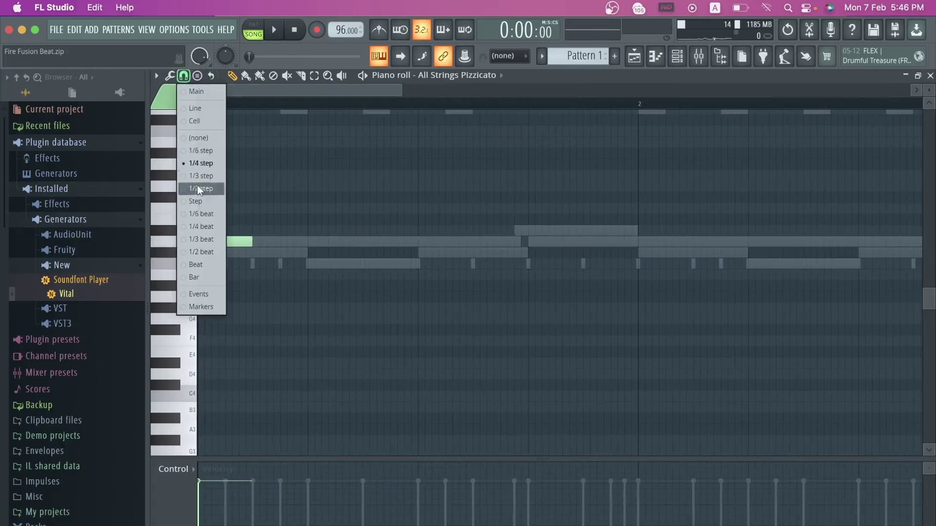
click(204, 252)
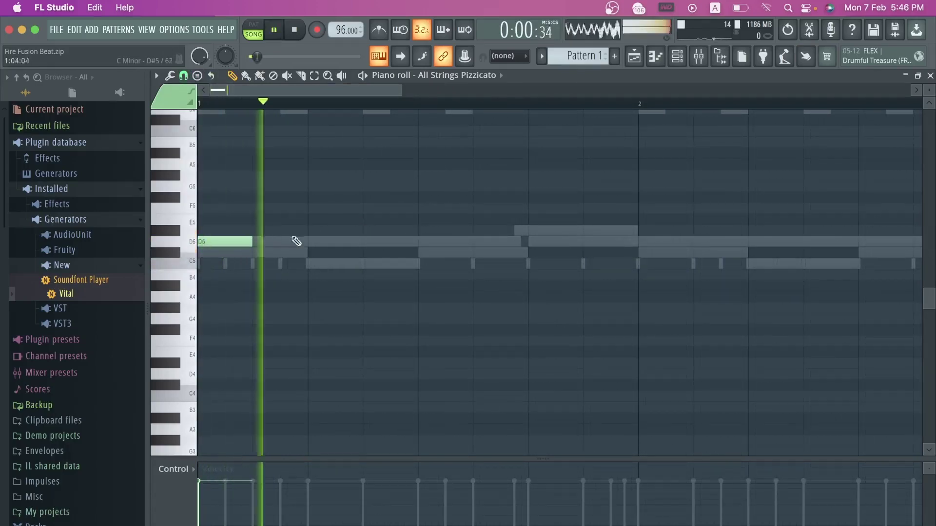
click(184, 76)
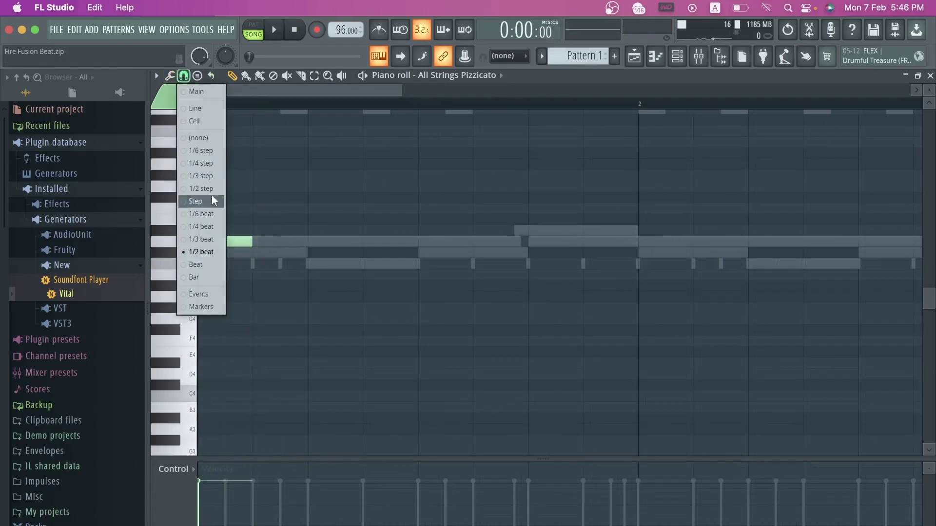
click(221, 227)
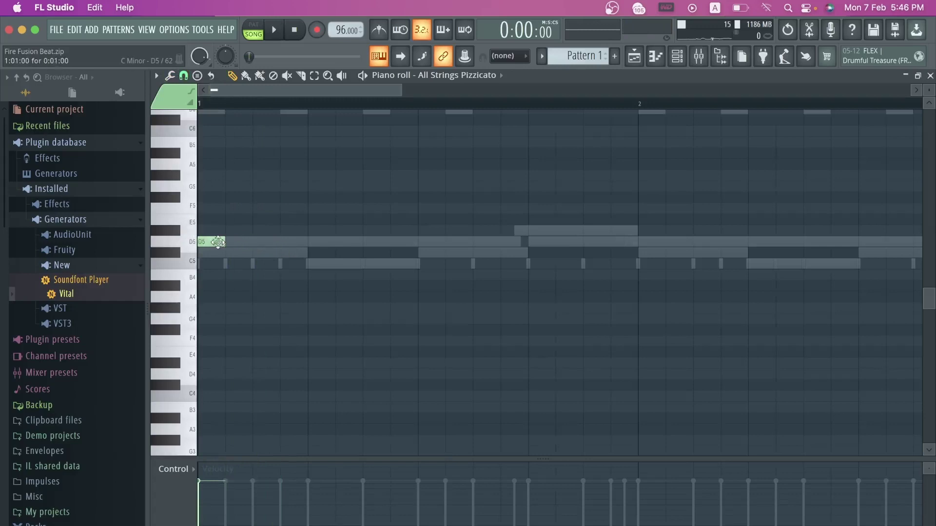
Step: Place three more short D5 notes in bar 1, spaced three steps apart, checking each addition against the song playback
click(261, 242)
key(space)
drag(261, 242, 282, 243)
key(space)
click(379, 245)
drag(398, 245, 378, 245)
key(space)
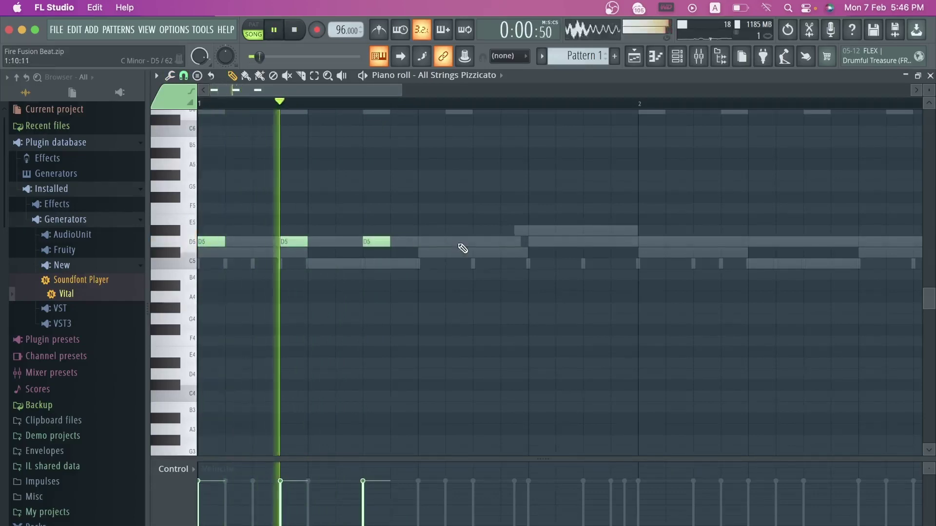
key(space)
click(463, 242)
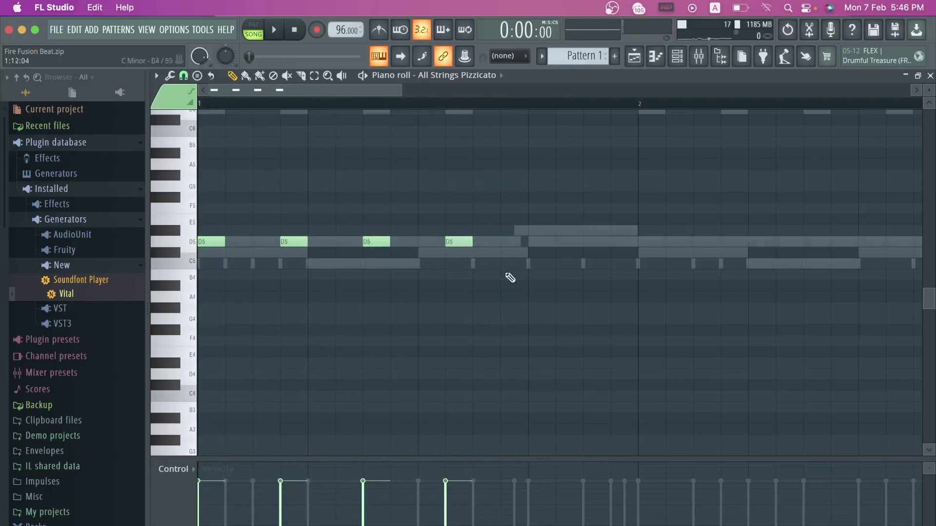
Step: Add two short D#5 notes in the last beat of bar 1, on its first and last steps, and play the result
key(space)
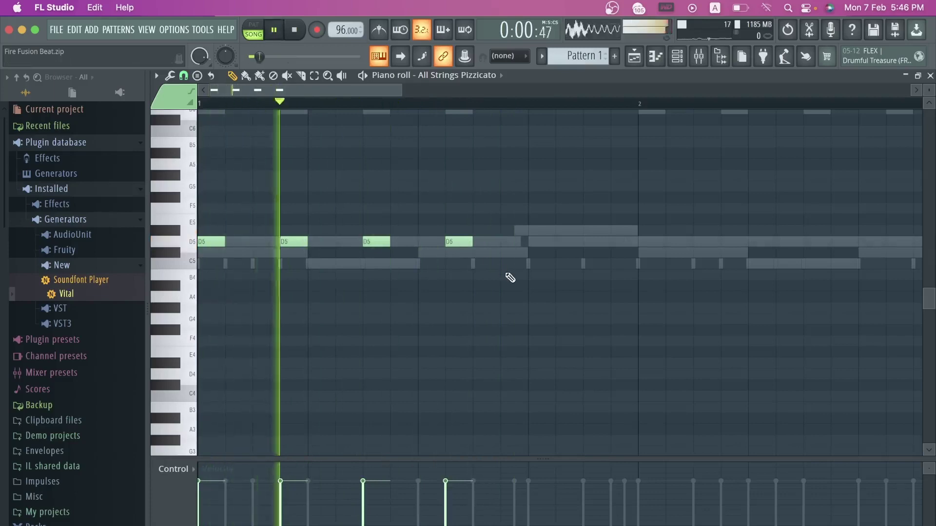
key(space)
click(531, 240)
click(529, 241)
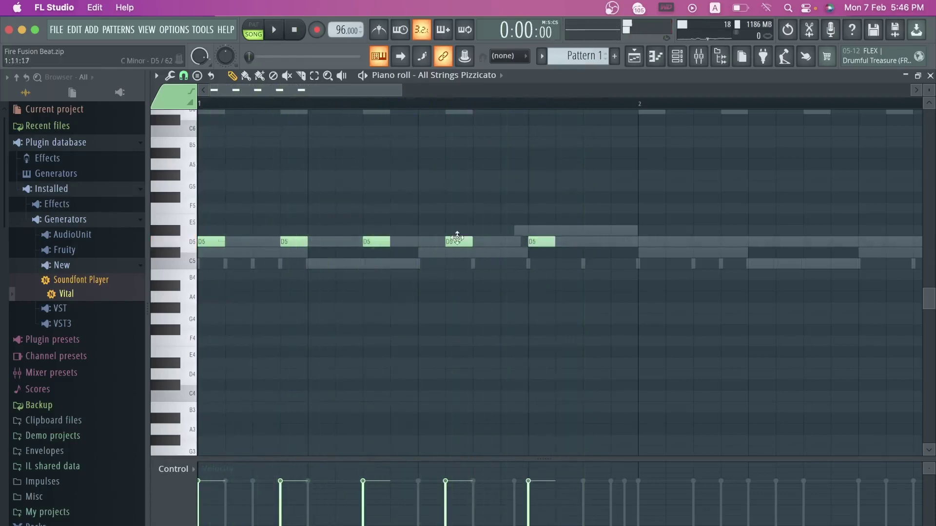
drag(529, 237, 536, 232)
click(609, 231)
key(space)
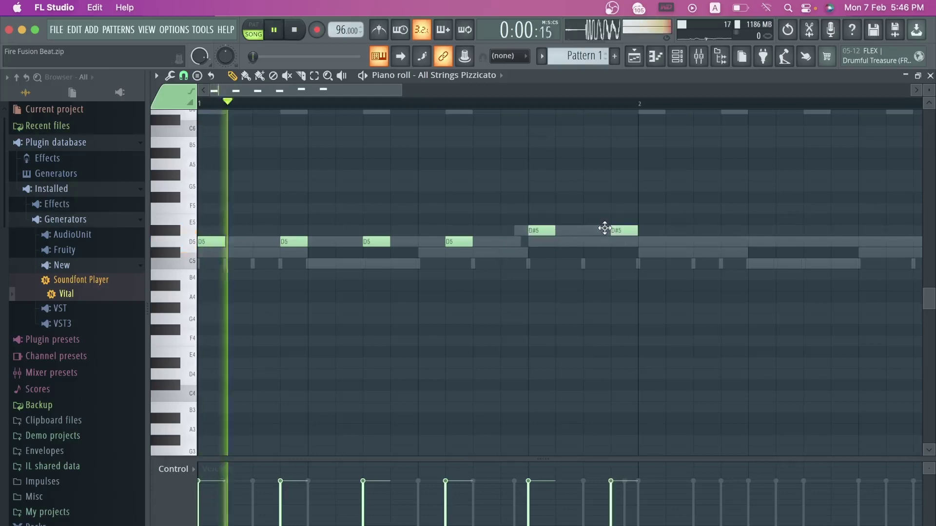
Step: Place four short D5 notes in bar 2, starting at the bar line and spaced three steps apart
click(647, 244)
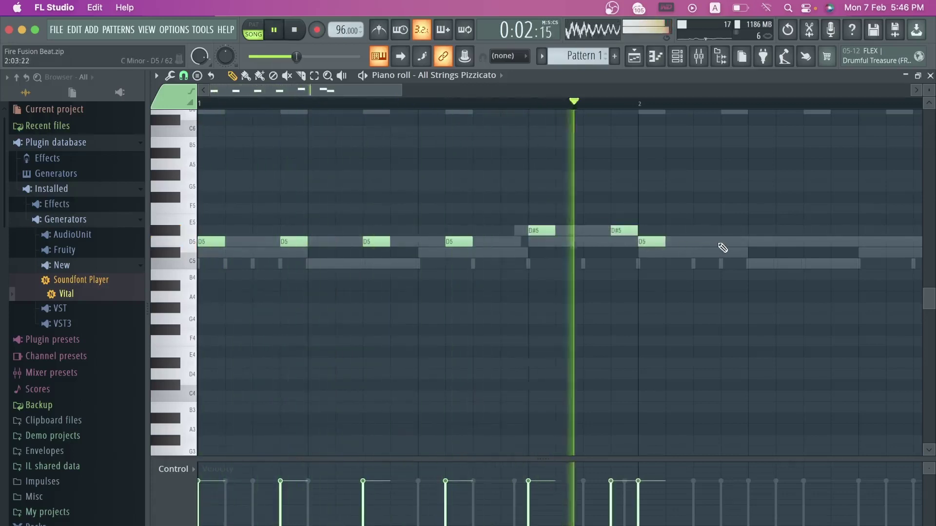
click(721, 242)
key(space)
click(801, 243)
scroll(801, 242, right, 5)
scroll(802, 242, down, 2)
click(449, 209)
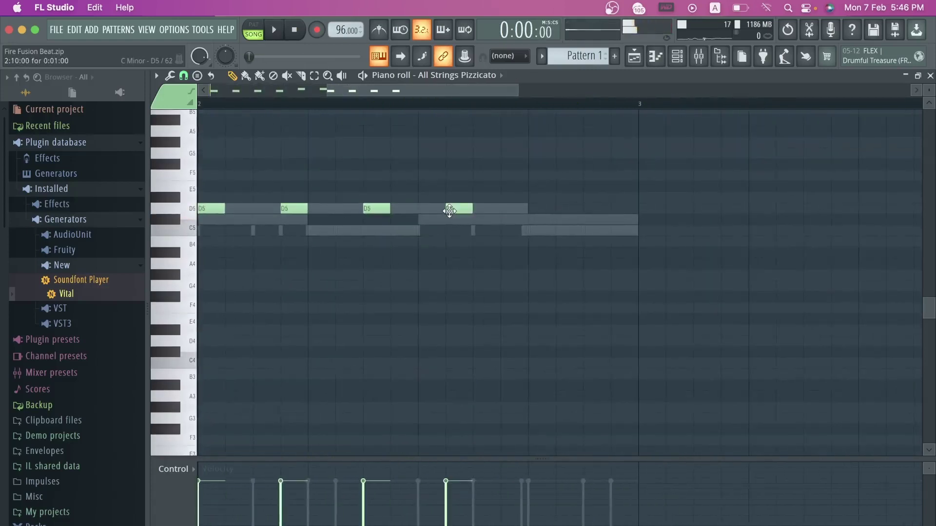
Step: Place two short C5 notes in the last beat of bar 2 and play back the melody
click(529, 231)
click(610, 231)
key(space)
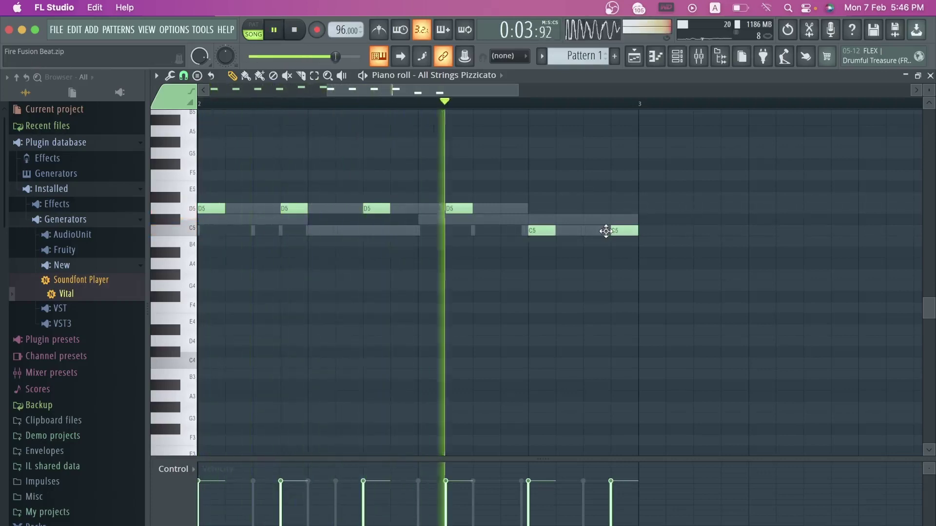
Step: Clone the All Strings Pizzicato channel and load the Synpluck Anger preset from the Mobile Synth Pluck pack into the clone
click(698, 56)
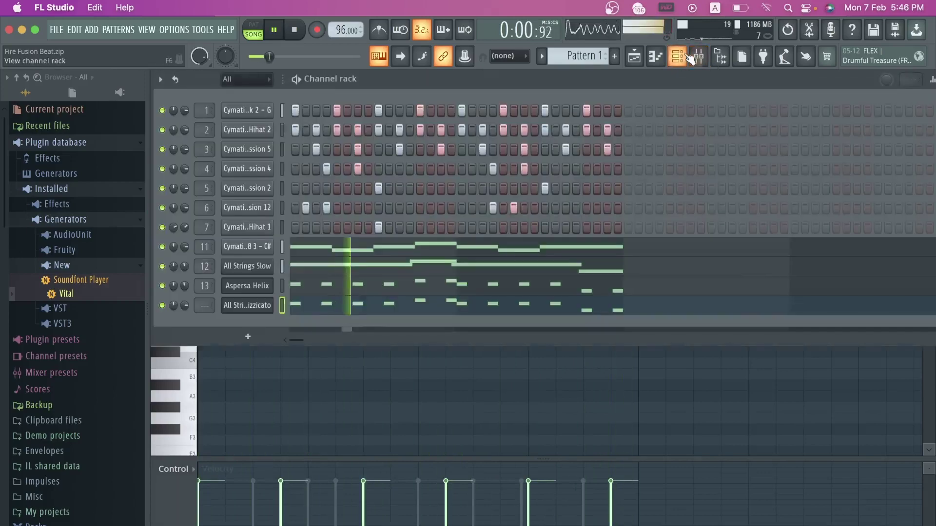
key(space)
right_click(247, 303)
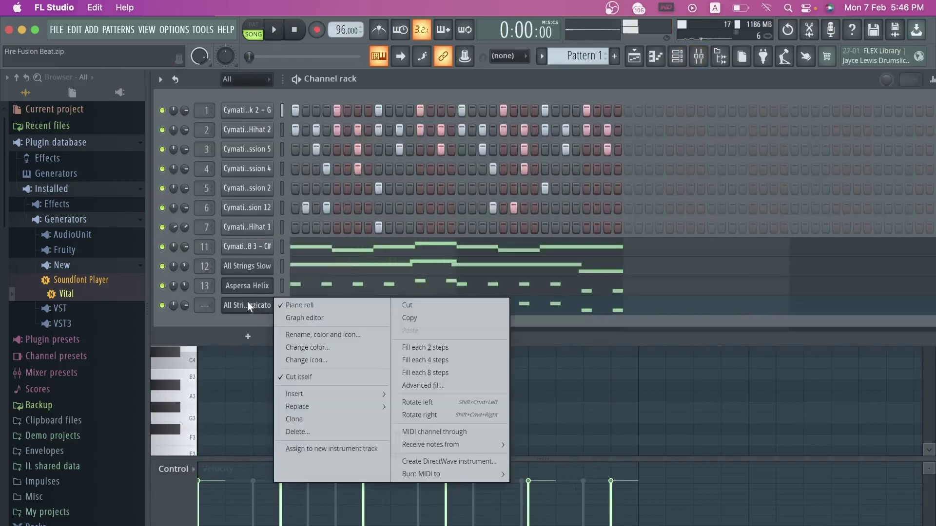
mouse_move(291, 416)
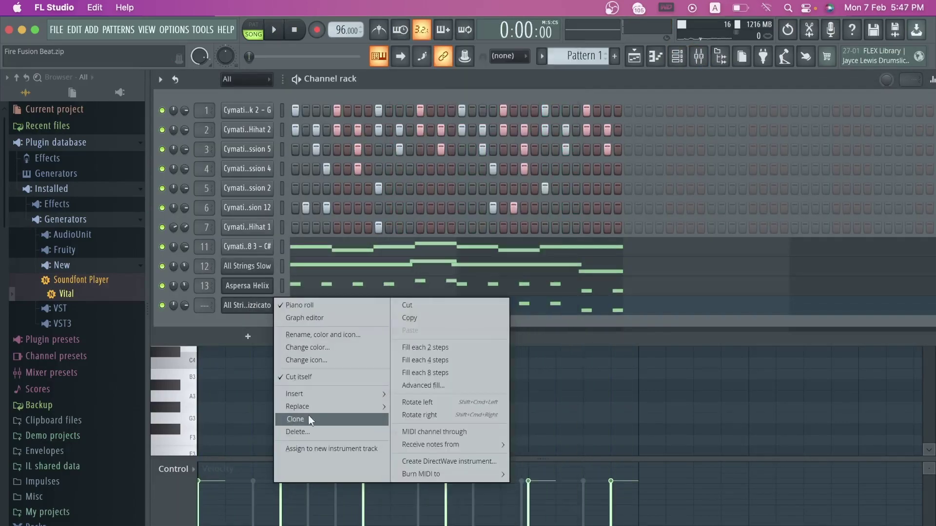
click(324, 418)
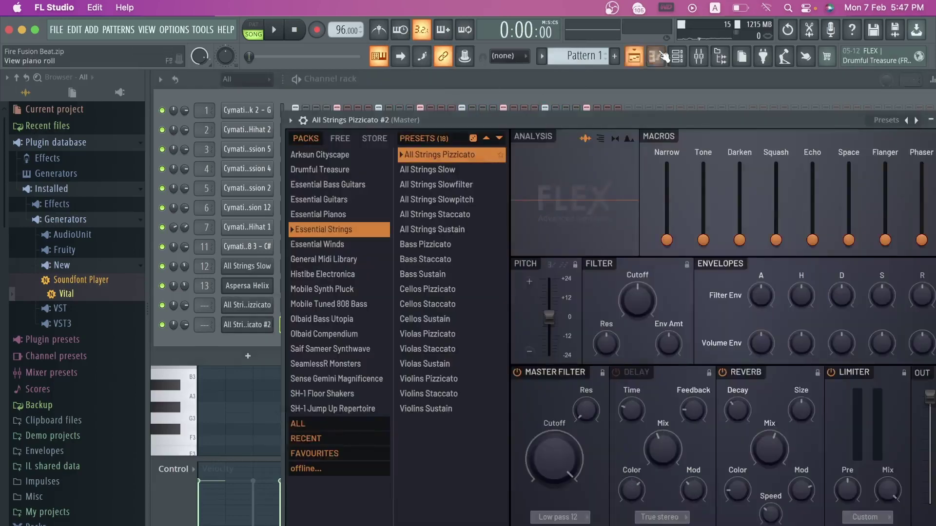
click(635, 63)
click(634, 63)
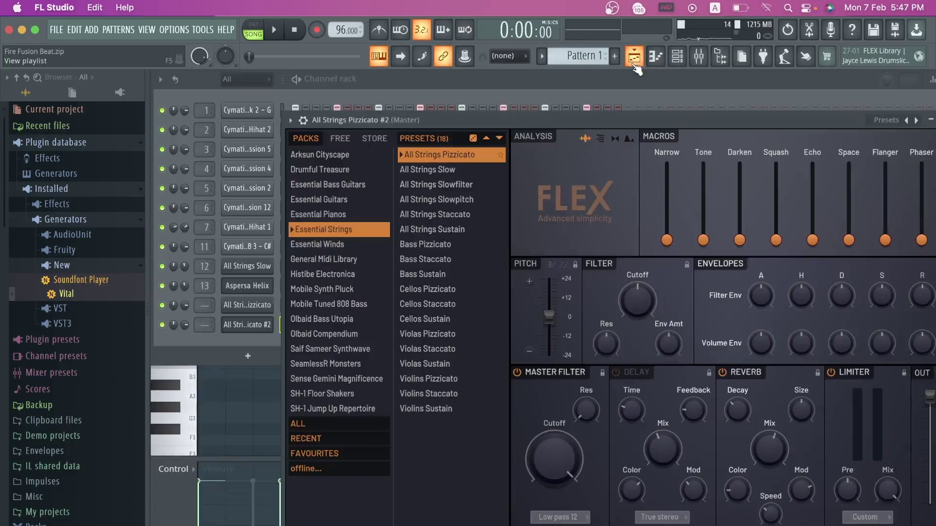
click(343, 288)
click(432, 153)
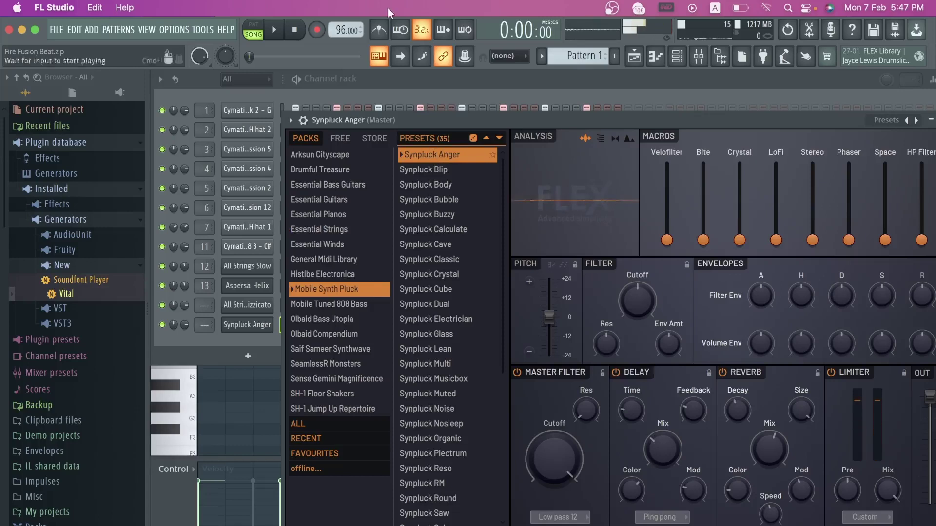
Step: Copy the All Strings Pizzicato notes into the Synpluck Anger channel and listen to the layered melody
key(F6)
right_click(259, 312)
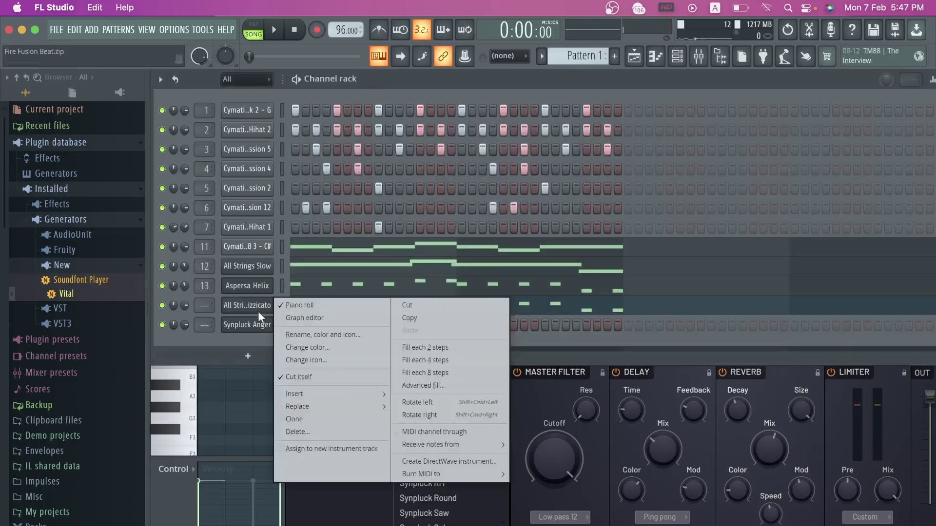
click(385, 306)
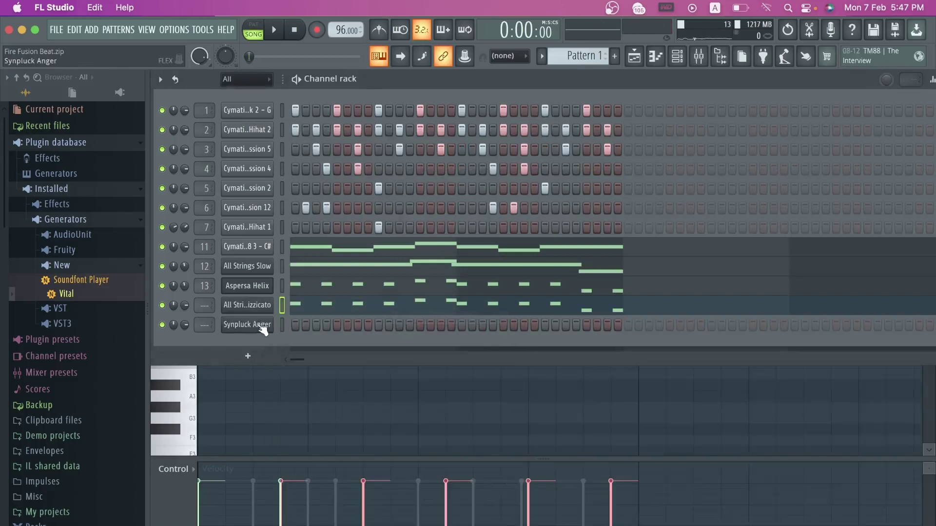
right_click(263, 325)
click(403, 347)
key(space)
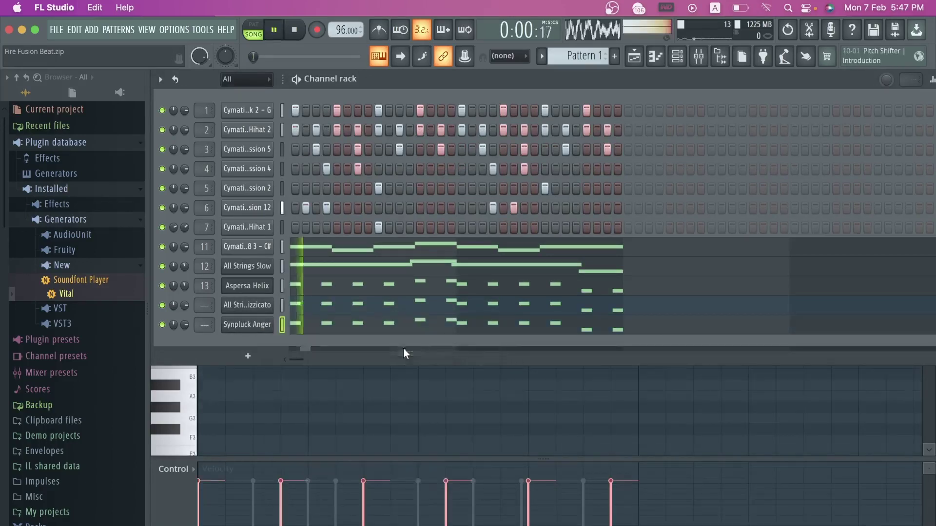
key(space)
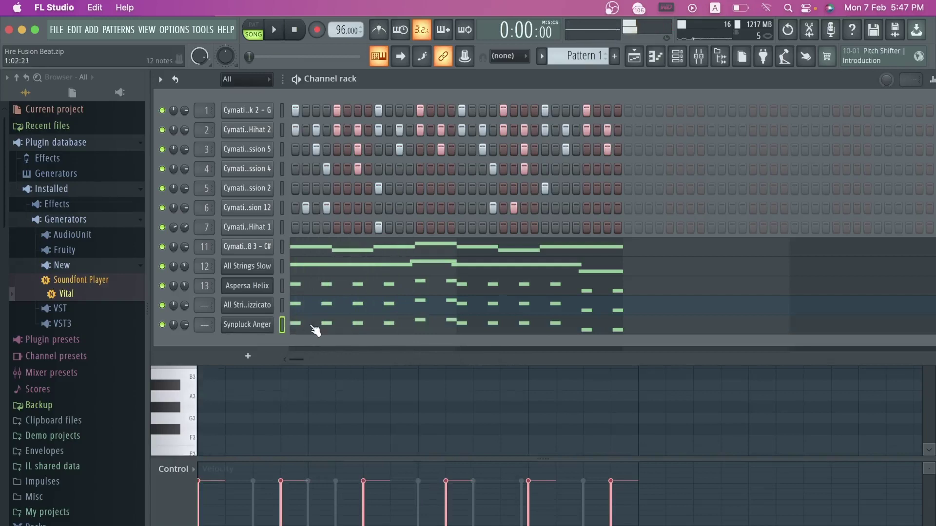
Step: Solo the Synpluck Anger channel and transpose all its notes down one octave during playback
right_click(163, 325)
click(184, 323)
click(308, 330)
key(space)
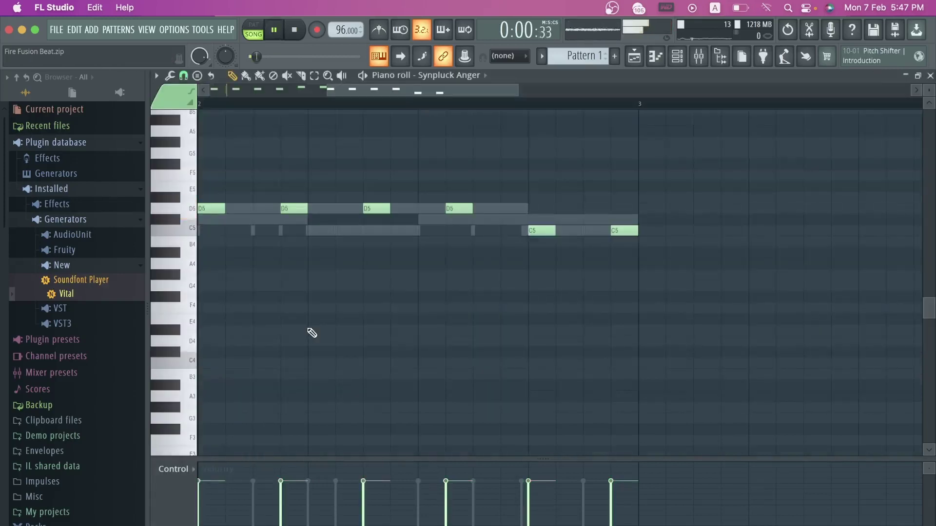
key(ctrl+a)
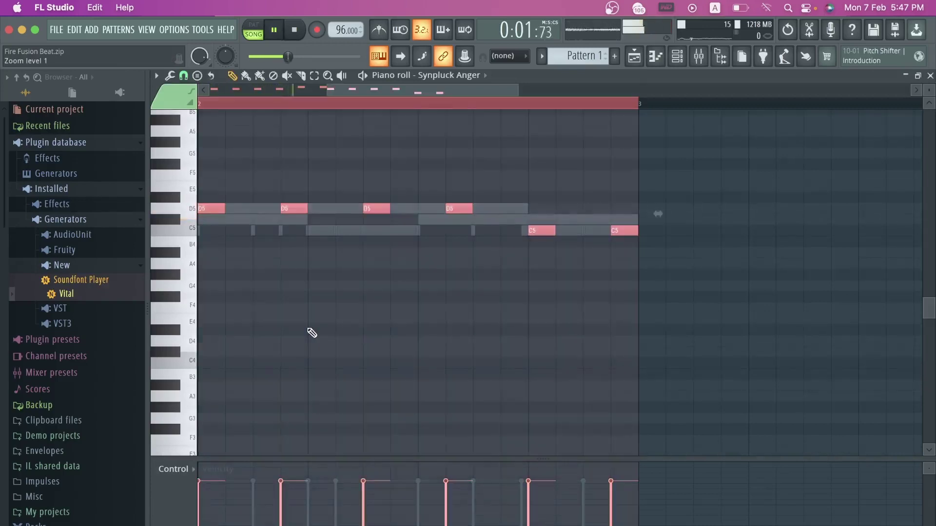
key(ctrl+Down)
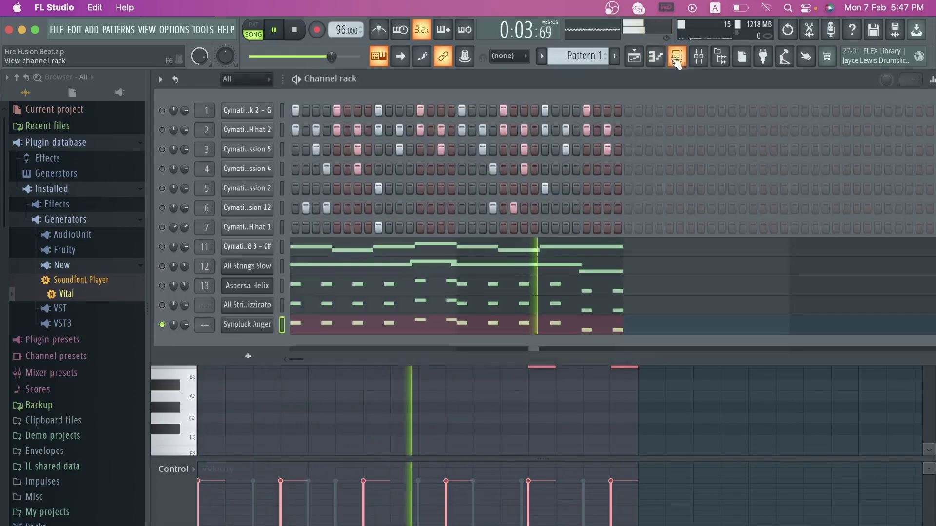
Step: Take the Synpluck Anger channel out of solo, listen to the full beat, and stop playback
click(677, 56)
right_click(163, 325)
click(171, 322)
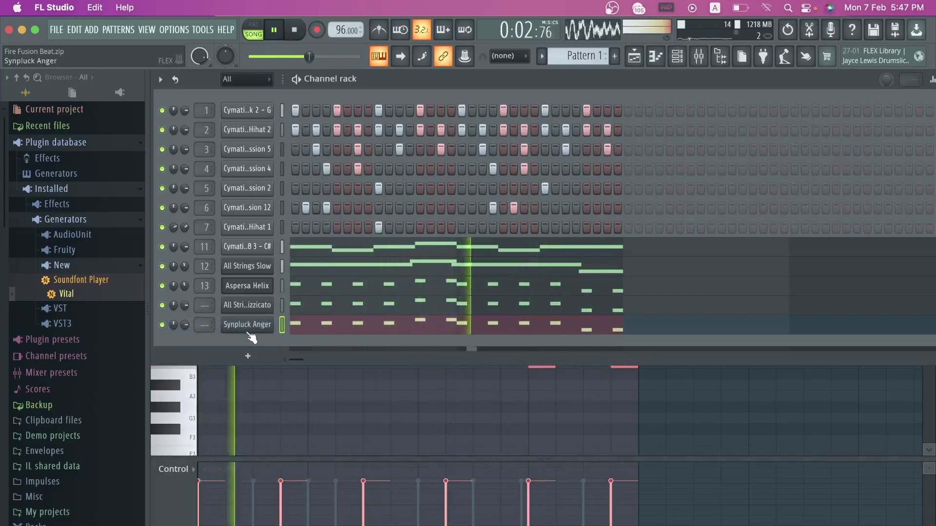
key(space)
Step: Compare the octaves of the All Strings Pizzicato and Synpluck Anger notes in their piano rolls
click(343, 302)
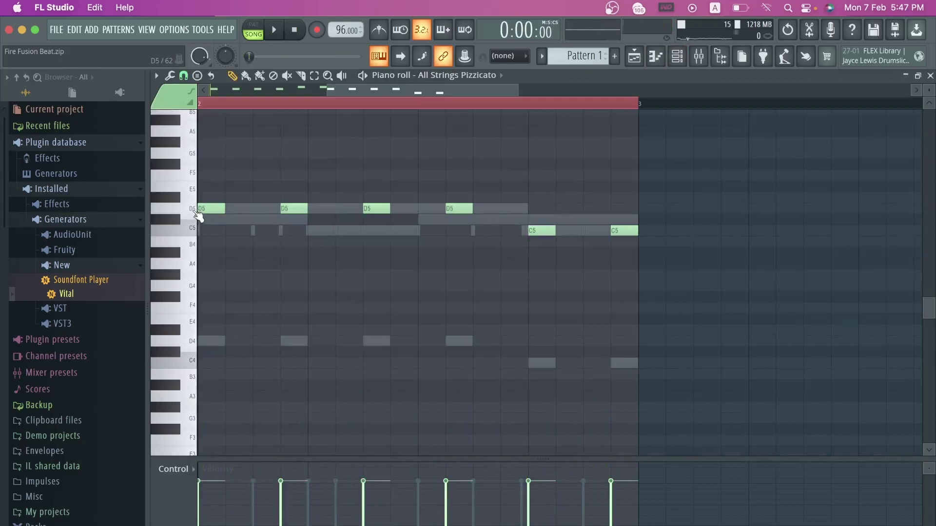
click(678, 57)
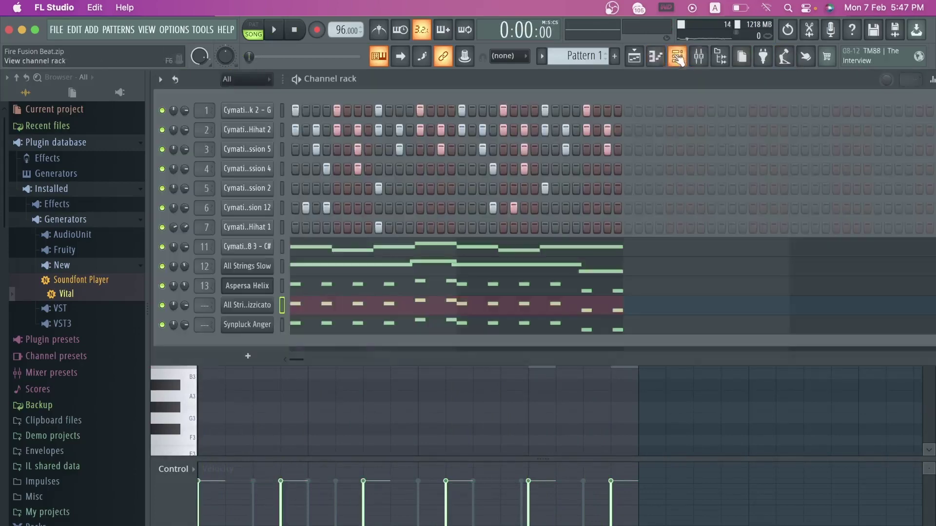
click(380, 328)
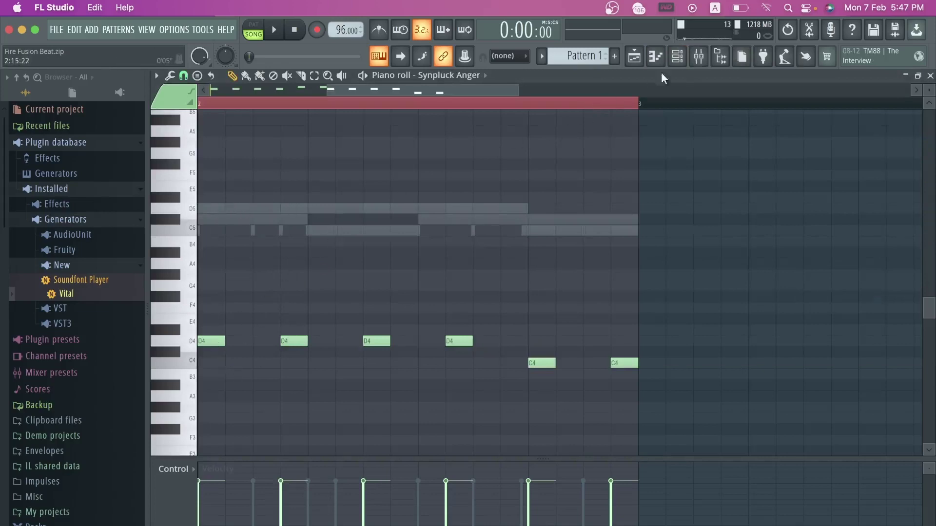
Step: Clone the Synpluck Anger channel, audition Bassoon Staccato from the Essential Winds pack, and load Bassoon Sustain into the clone
click(684, 59)
right_click(259, 324)
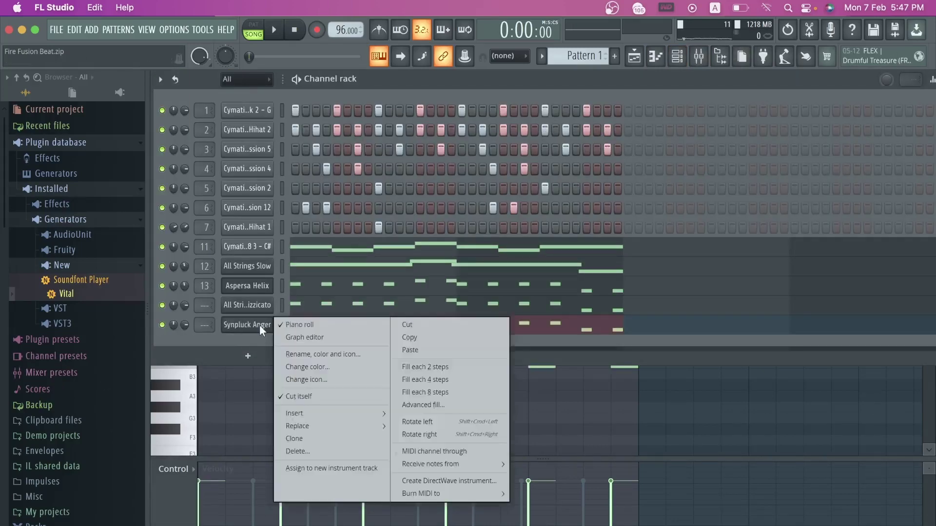
click(284, 439)
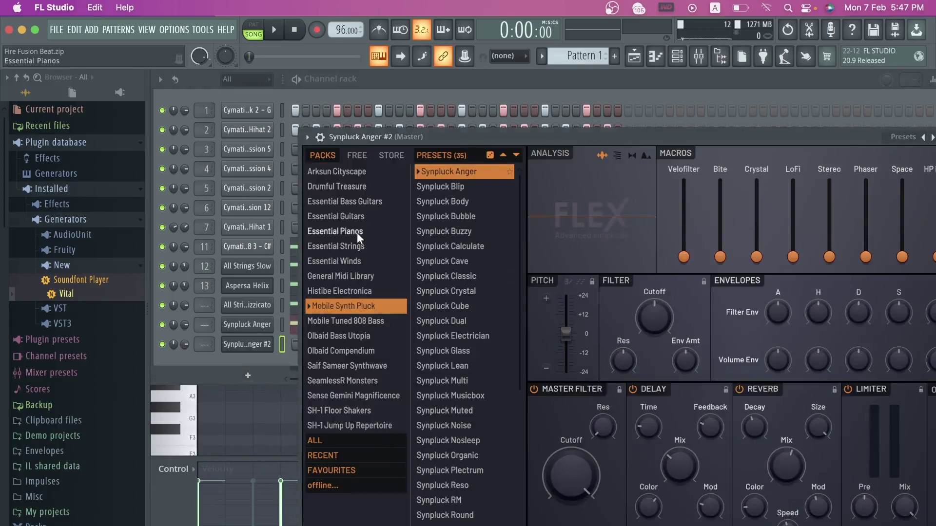
click(352, 261)
click(441, 174)
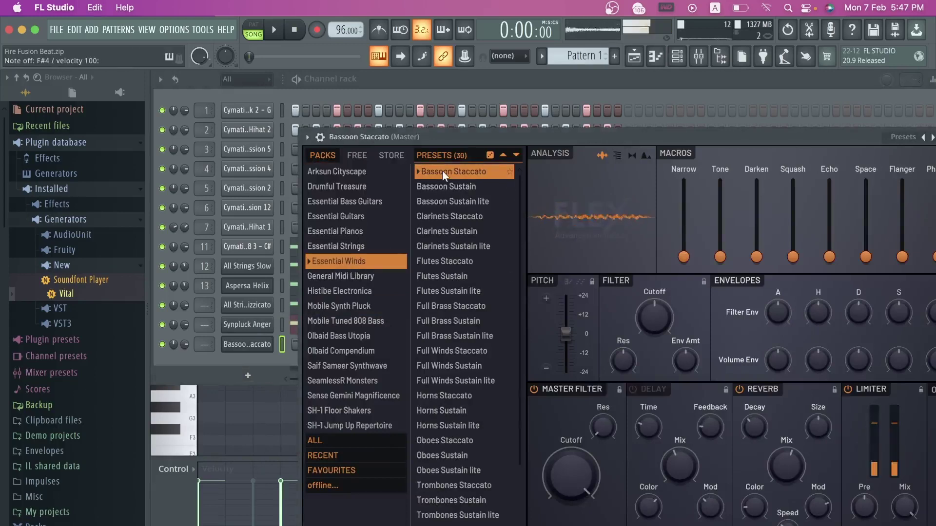
click(442, 185)
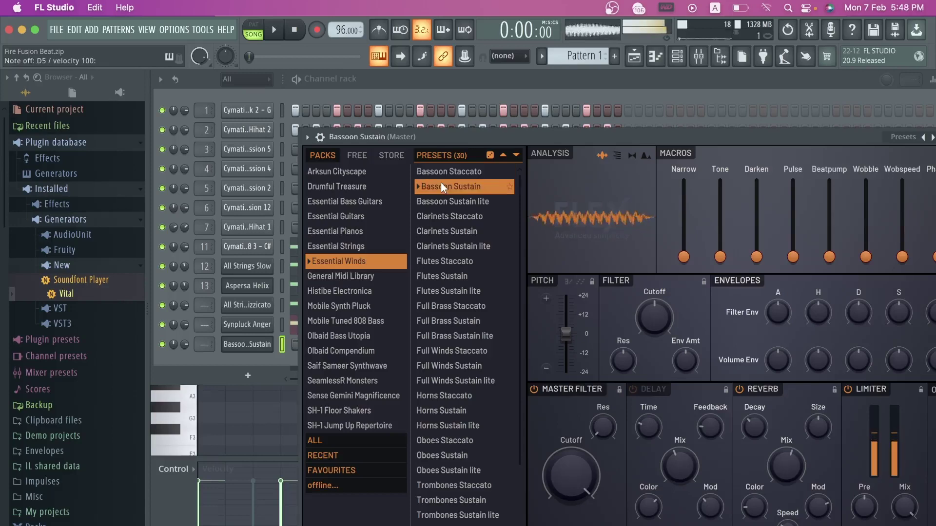
click(431, 79)
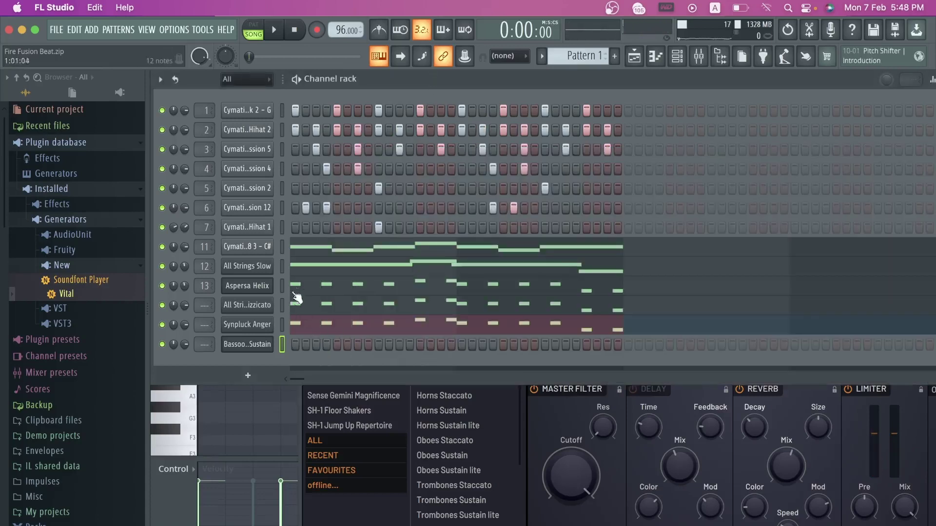
Step: Copy the All Strings Slow channel's notes and paste them into the Bassoon Sustain channel
right_click(257, 274)
click(415, 275)
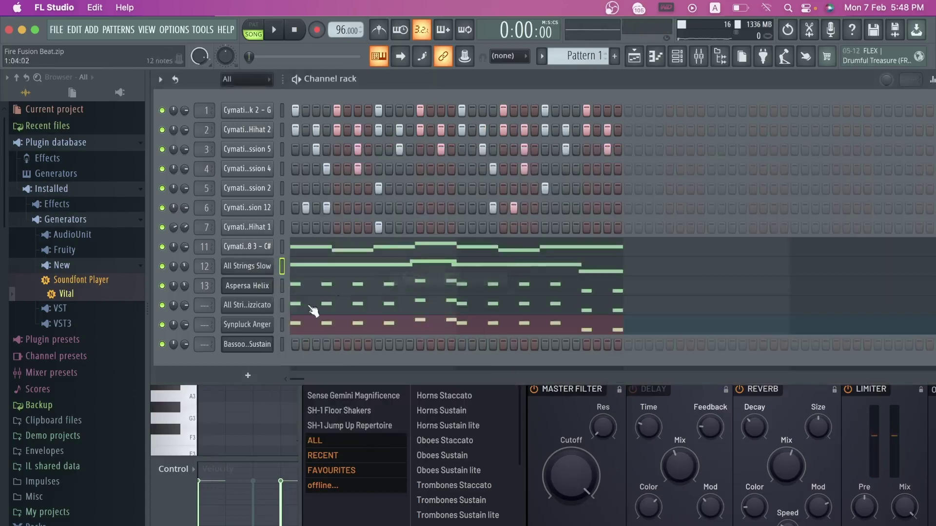
right_click(256, 350)
mouse_move(325, 344)
click(411, 369)
Step: Play the beat, adjust the Bassoon Sustain channel's volume against the other channels, and stop playback
key(space)
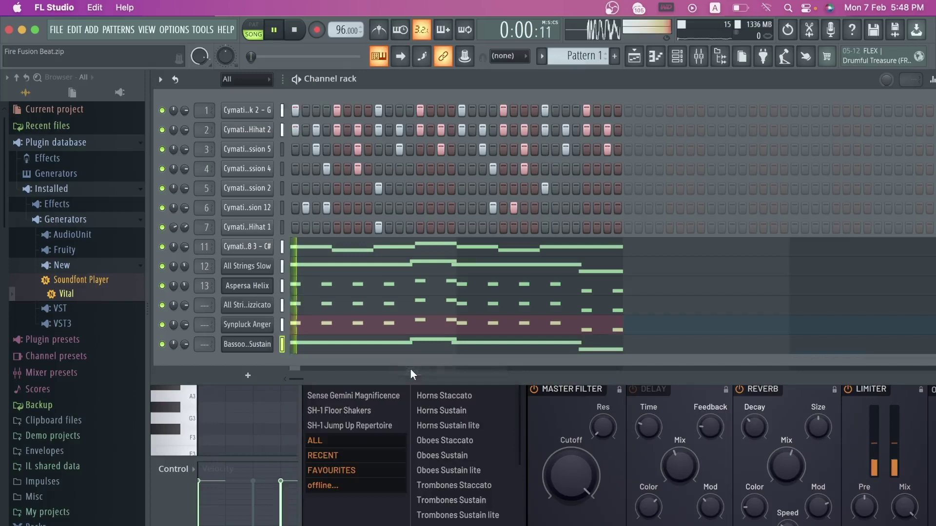
mouse_move(184, 345)
mouse_down()
mouse_move(184, 372)
mouse_move(183, 346)
mouse_up()
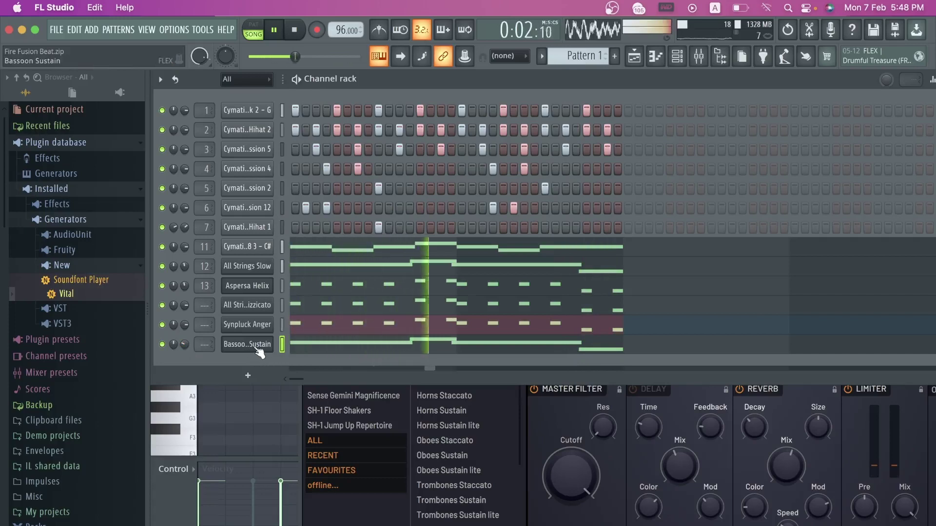
key(space)
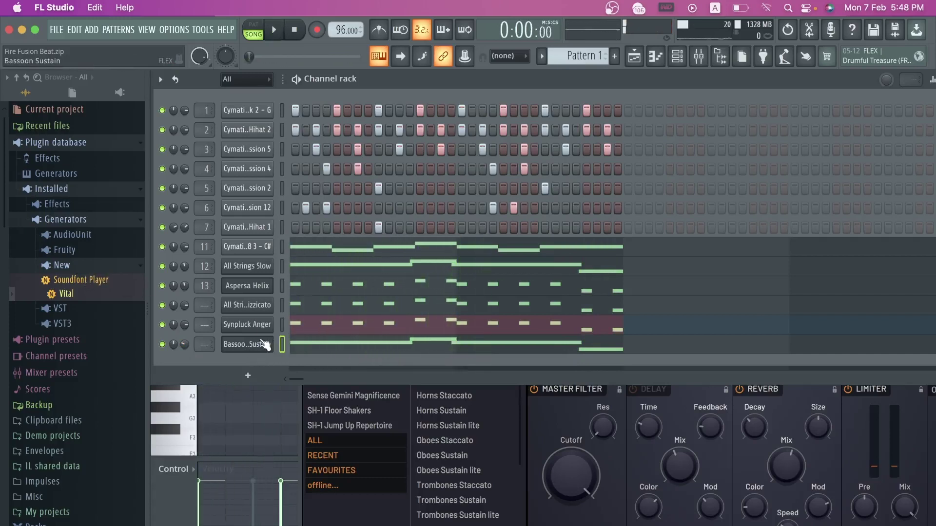
Step: Clone the Bassoon Sustain channel and audition the A-HA! preset from the Saif Sameer Synthwave pack in the clone with the beat
right_click(266, 344)
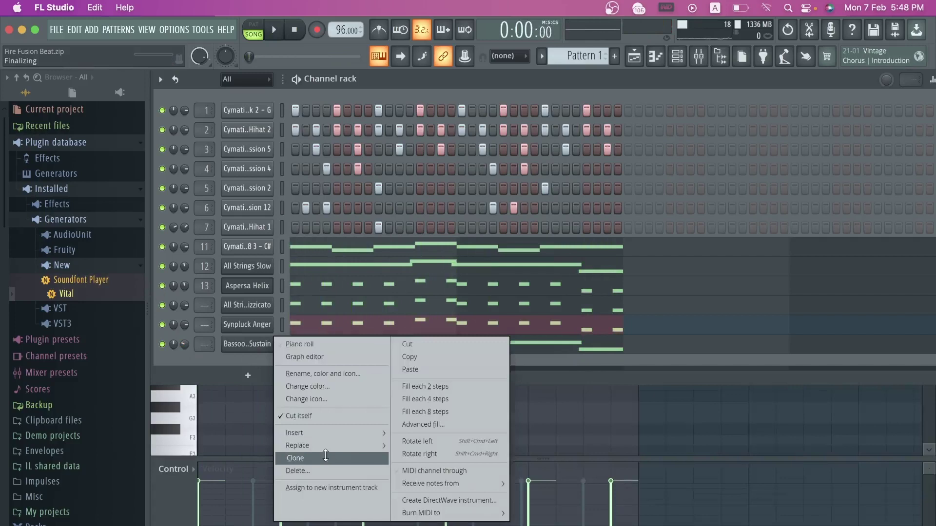
click(325, 457)
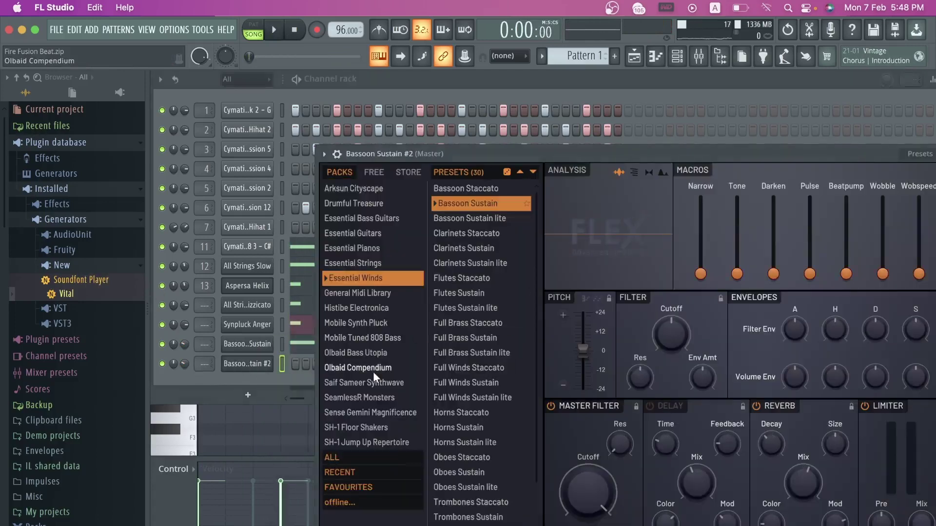
click(369, 384)
click(472, 233)
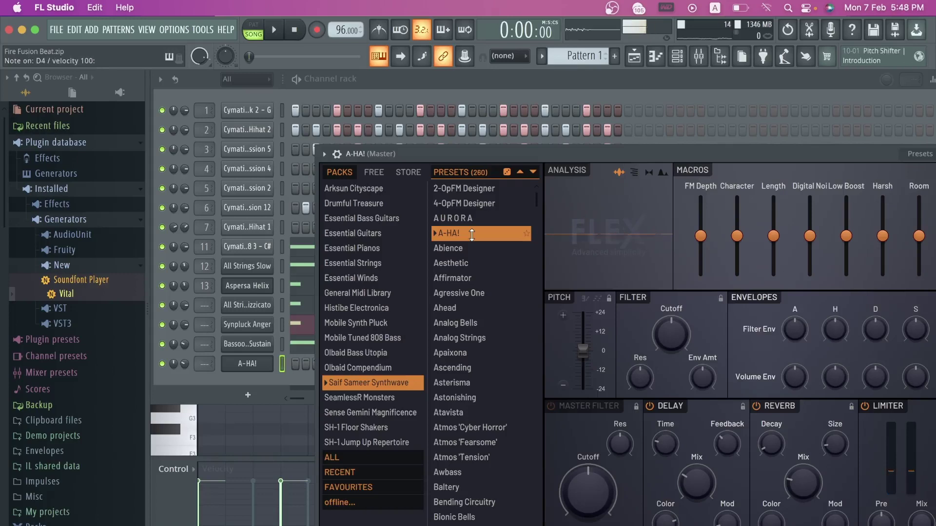
key(space)
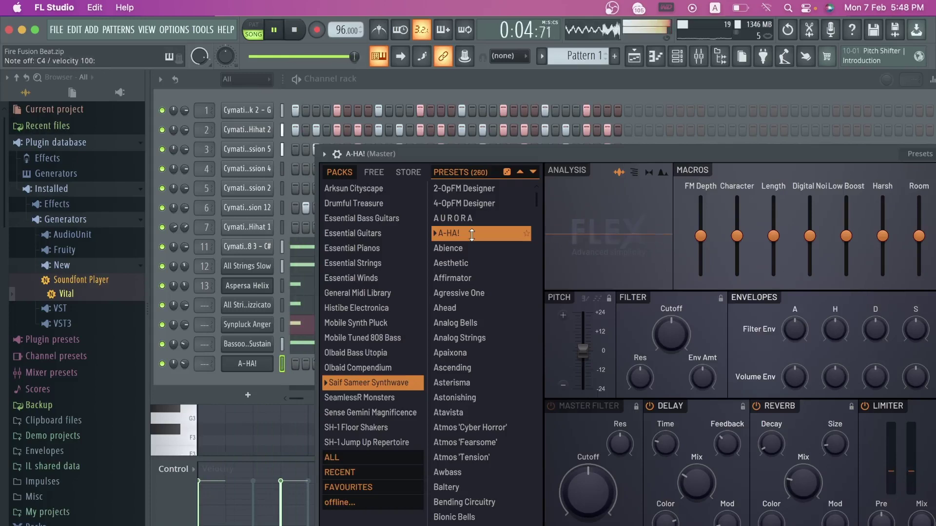
key(space)
Step: Audition the Abience, Aesthetic and Agressive One presets in the cloned FLEX channel, playing the beat along with Agressive One
click(459, 249)
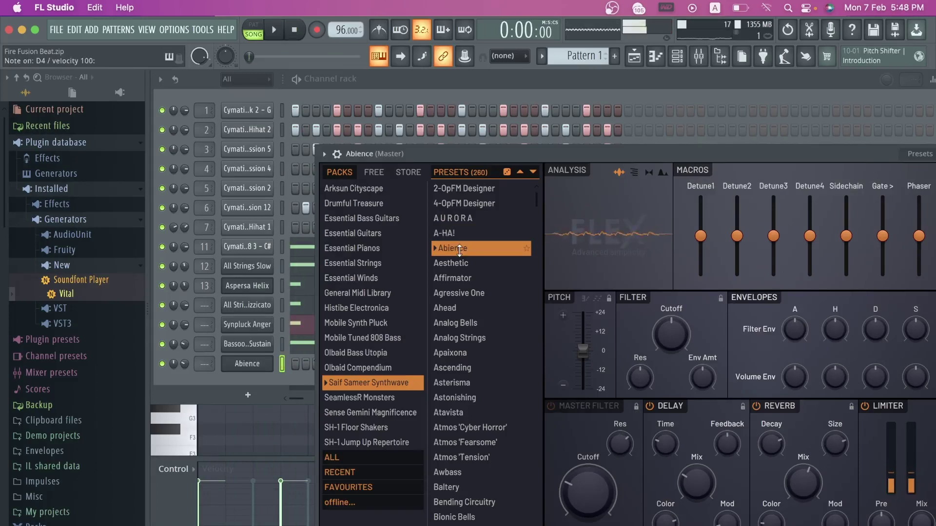
click(455, 263)
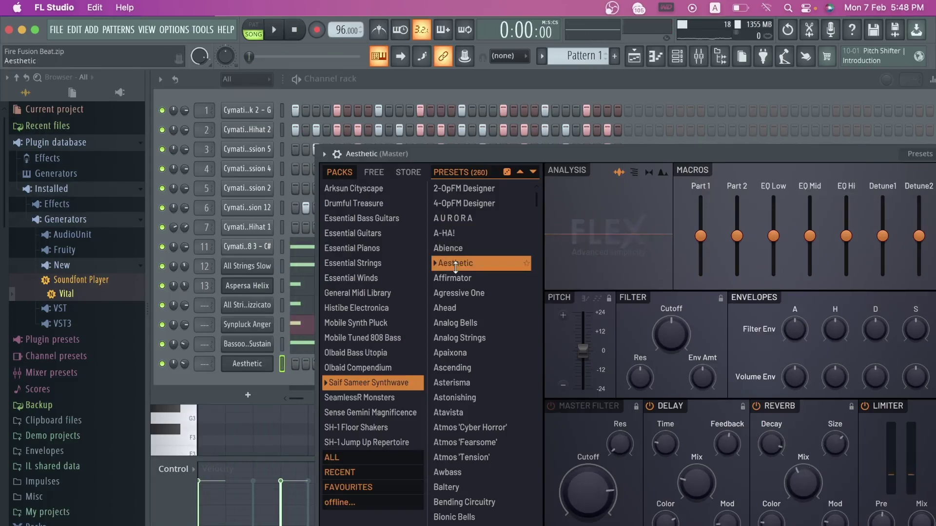
click(462, 293)
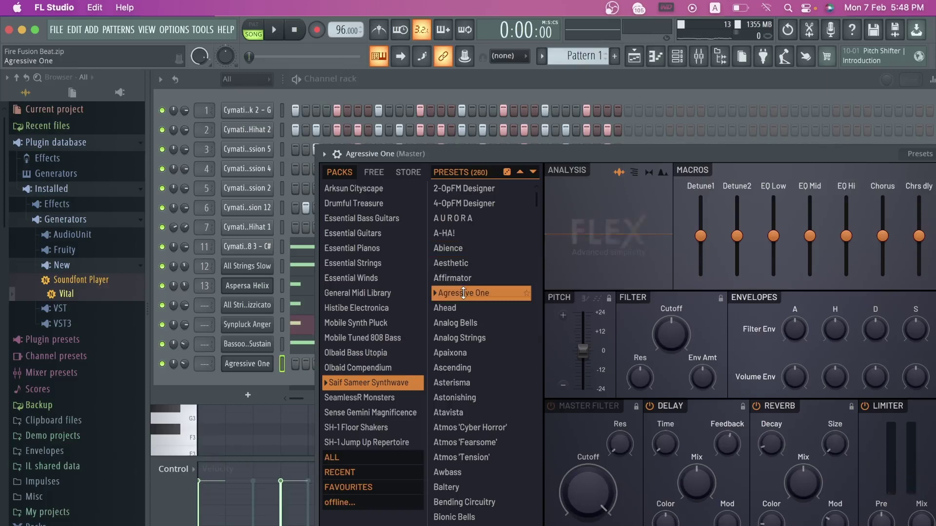
key(space)
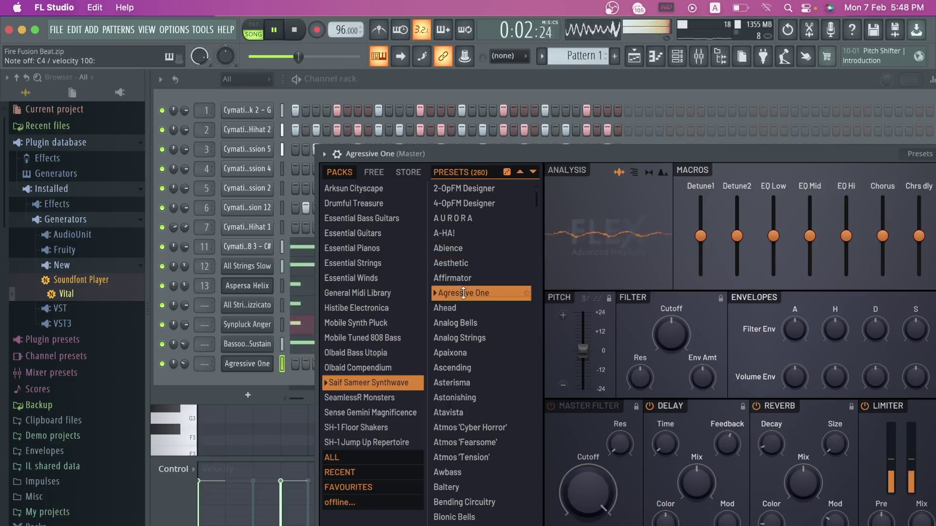
key(space)
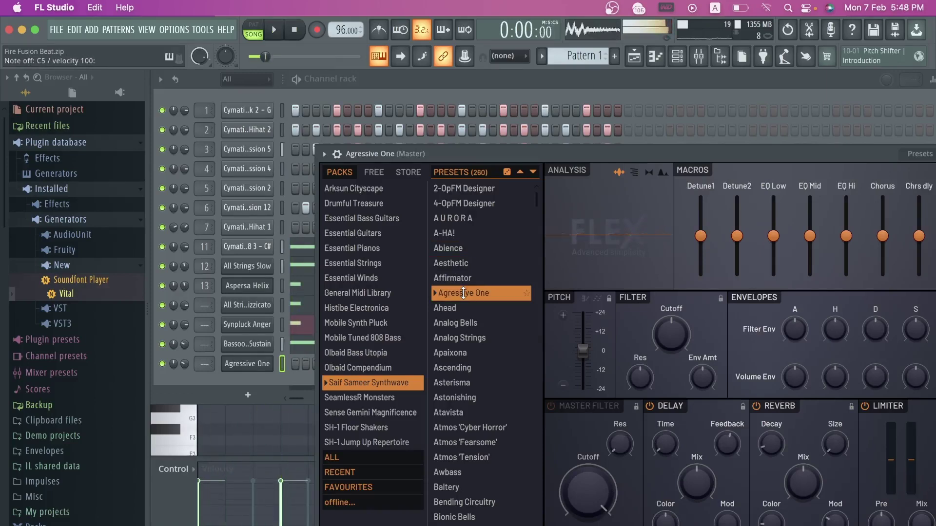
Step: Load the Analog Strings preset into the cloned FLEX channel and audition it with the beat
click(458, 332)
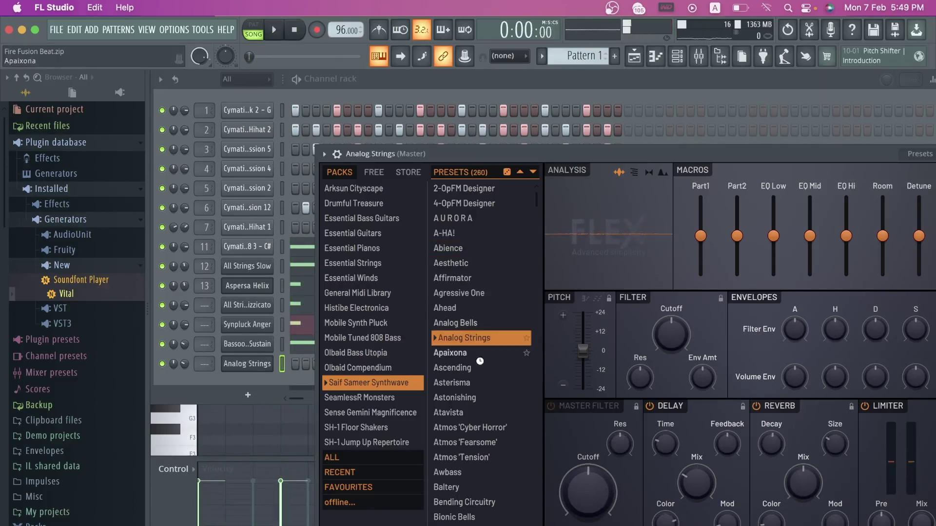
click(474, 336)
key(space)
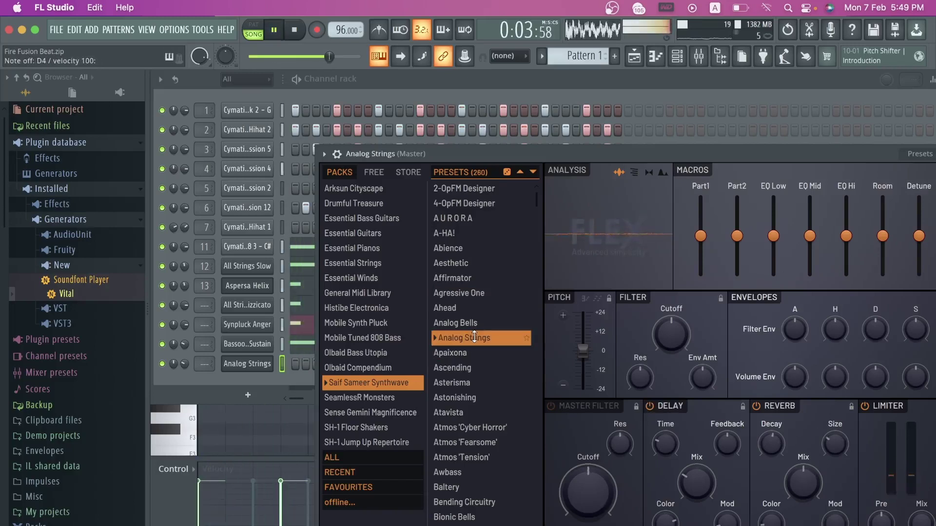
key(space)
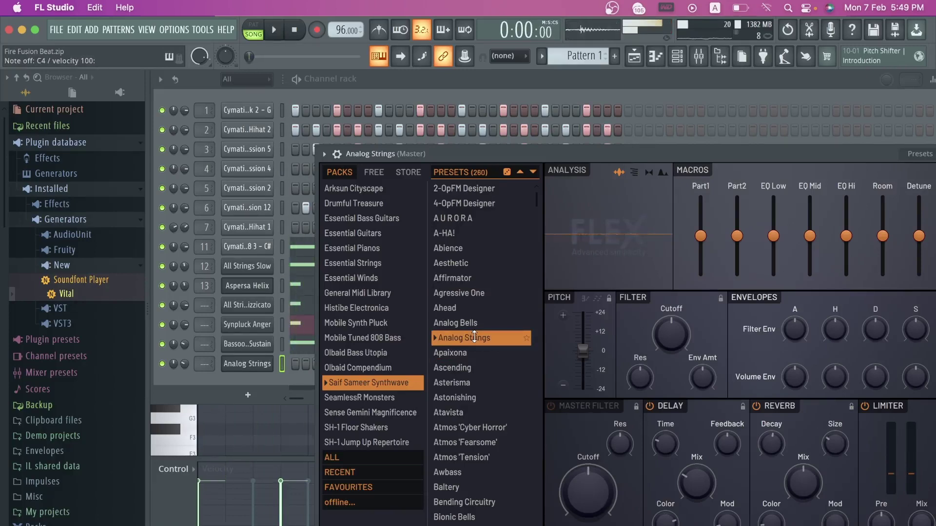
Step: In the Analog Strings piano roll, draw bar 1 notes: D4 on steps 1, 3, 7, 9 and 11, and D#4 on step 13
click(413, 91)
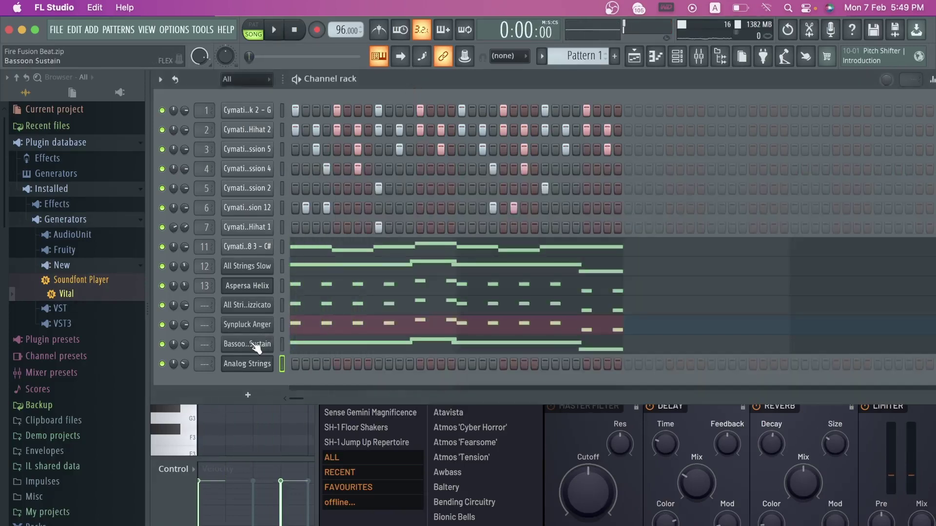
right_click(257, 361)
click(292, 366)
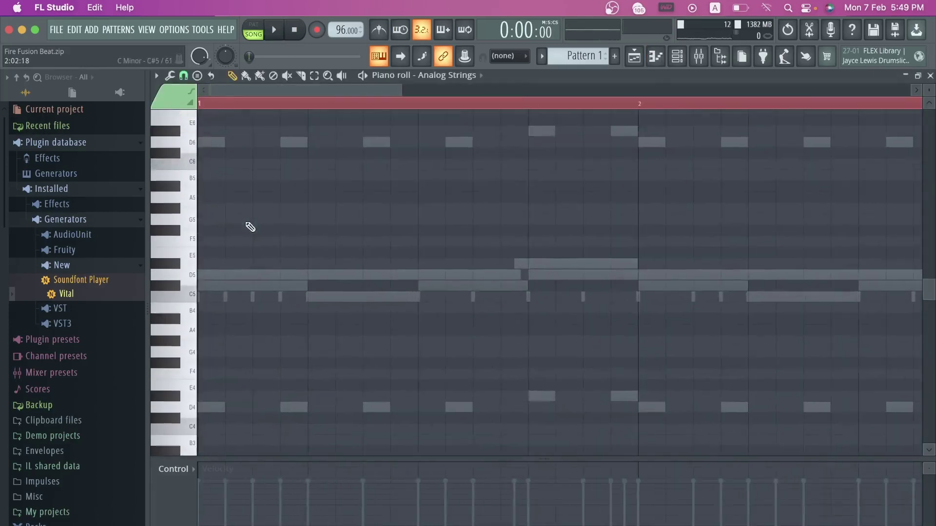
click(204, 274)
key(space)
click(255, 276)
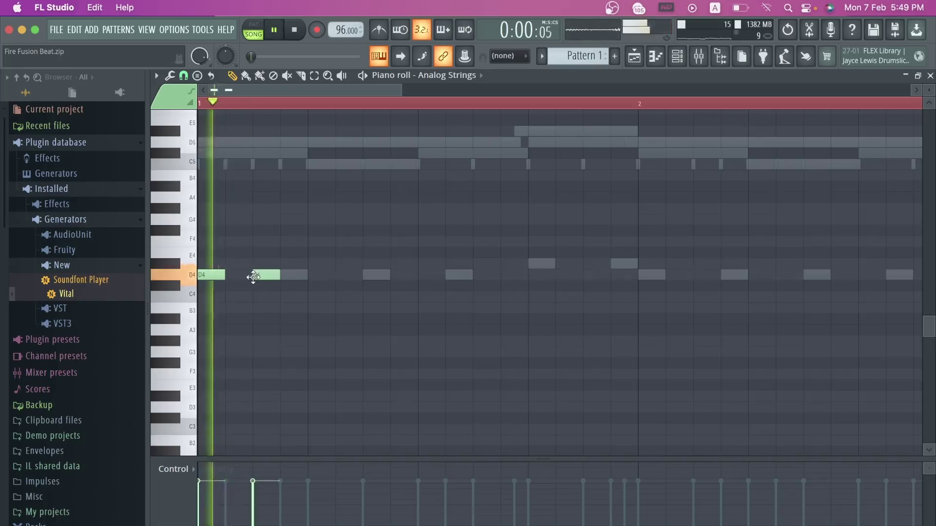
click(312, 275)
drag(318, 275, 372, 274)
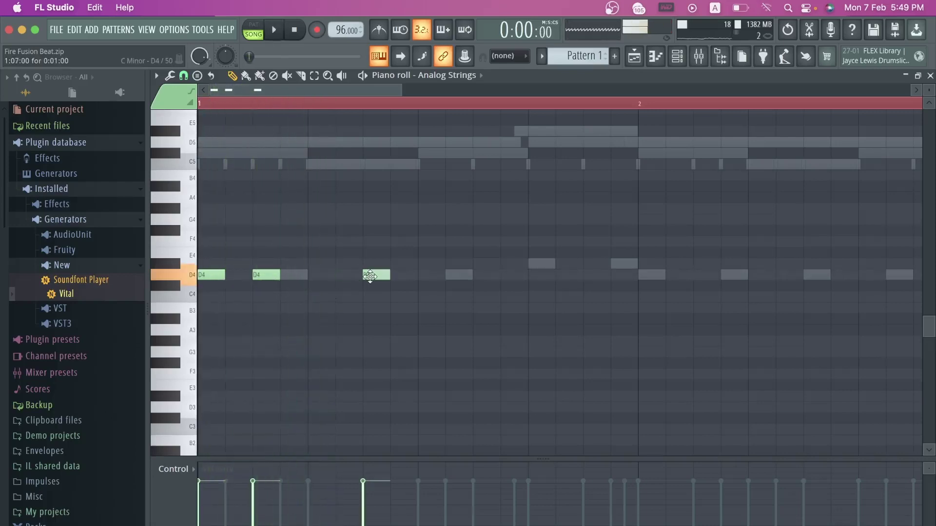
click(420, 274)
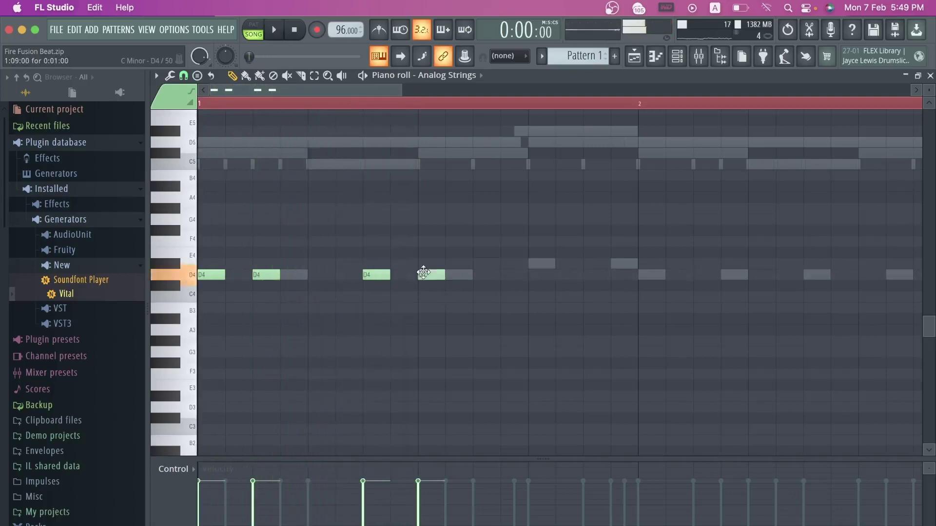
click(472, 276)
click(531, 264)
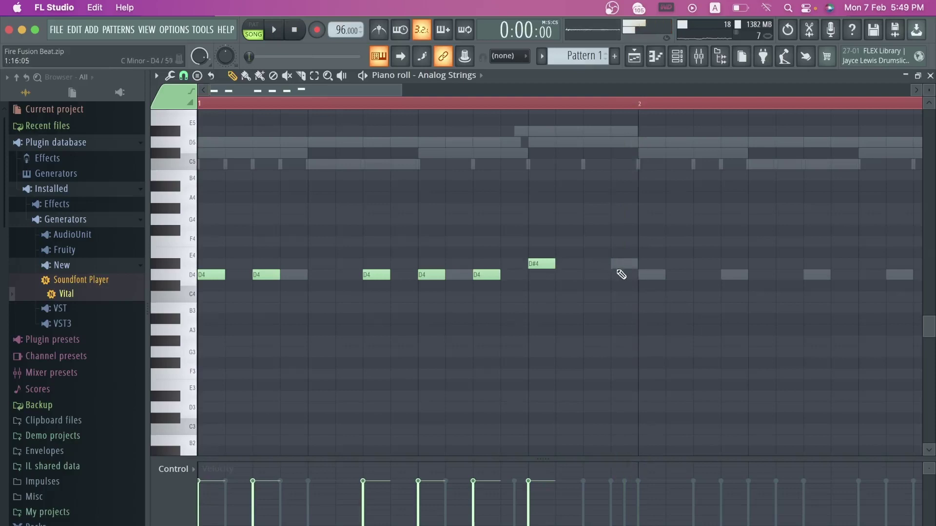
Step: Duplicate the bar 1 Analog Strings notes into bar 2 and move the copy's last note down to C4
drag(668, 292, 159, 256)
key(ctrl+b)
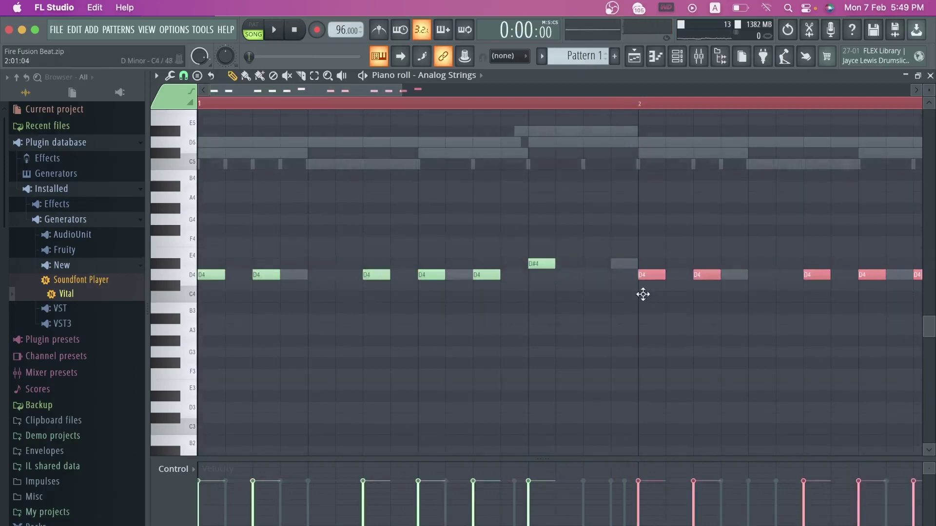
drag(382, 95, 494, 93)
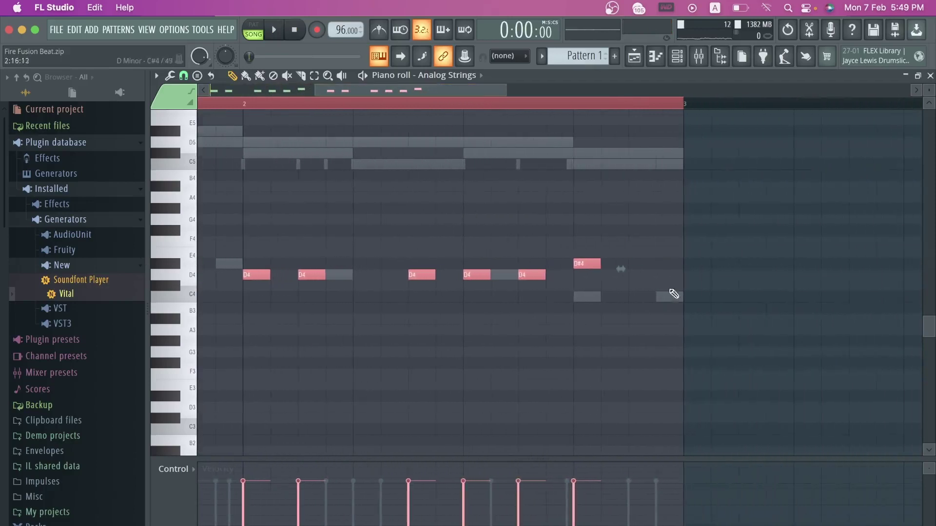
click(578, 263)
drag(580, 265, 582, 297)
Step: Listen to the beat with the new Analog Strings notes across both bars, and stop playback in the channel rack
key(space)
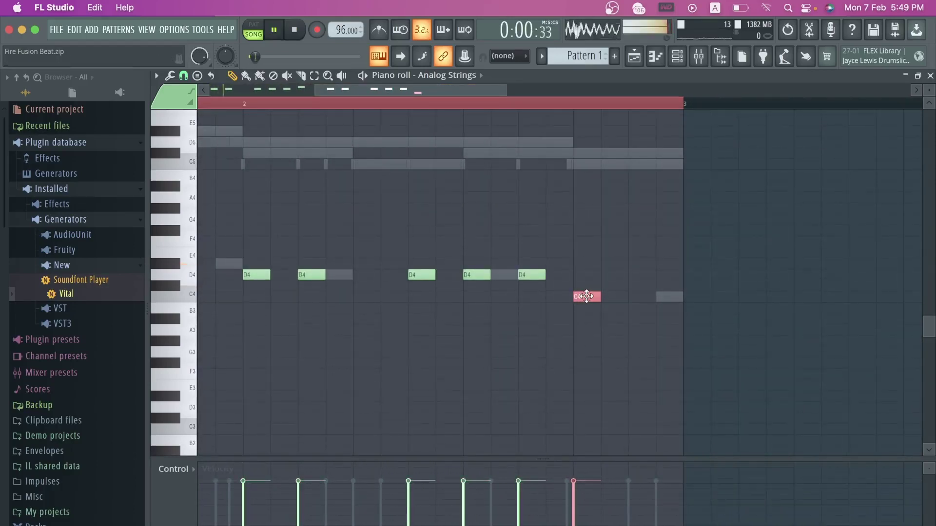
click(441, 75)
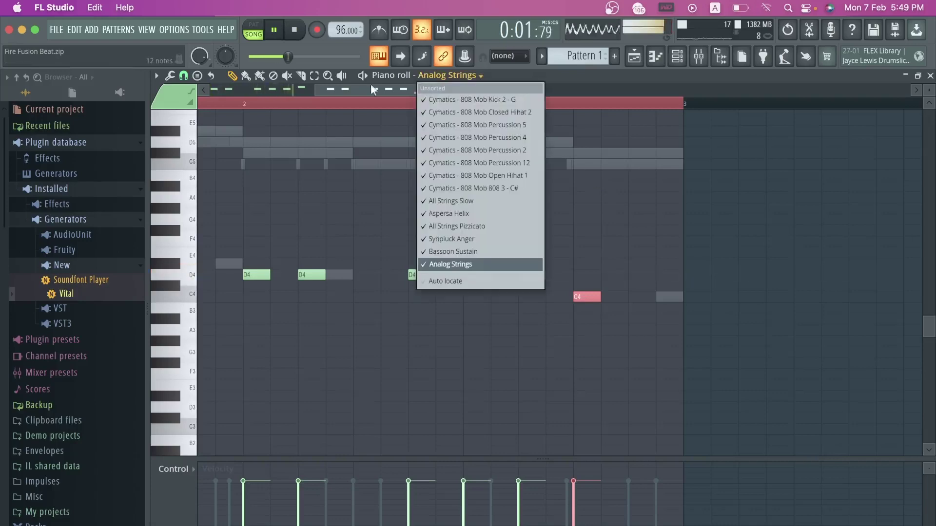
click(332, 95)
drag(349, 91, 236, 91)
drag(403, 92, 588, 92)
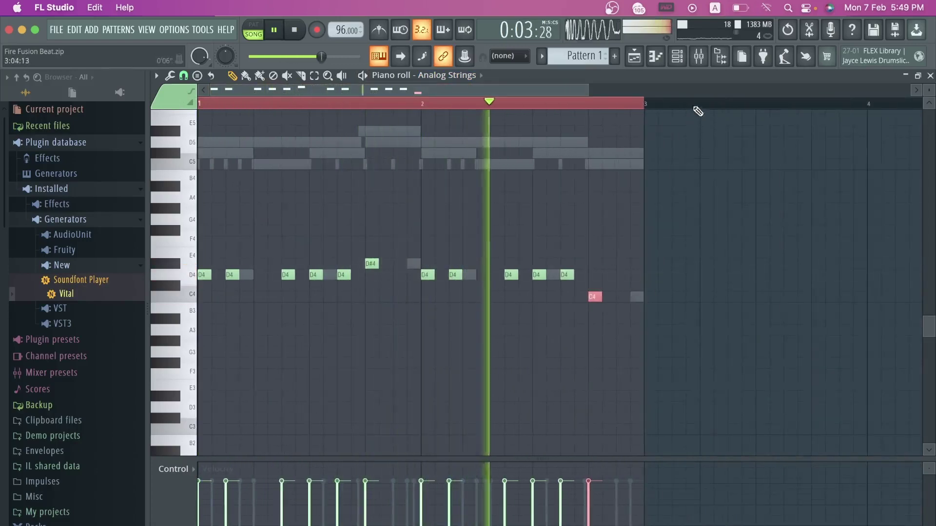
key(F6)
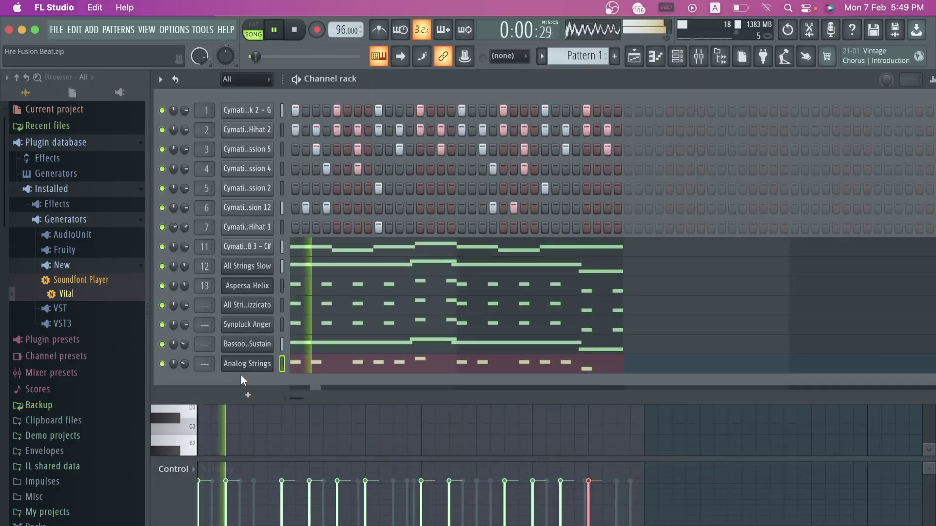
key(space)
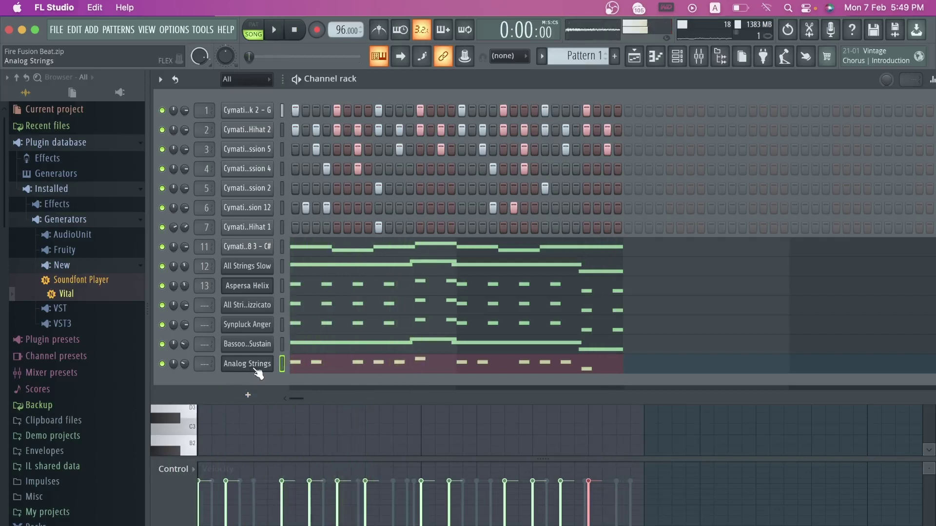
Step: Clone the Analog Strings channel and load Dark Star Metal from the Essential Guitars pack into the clone
right_click(254, 363)
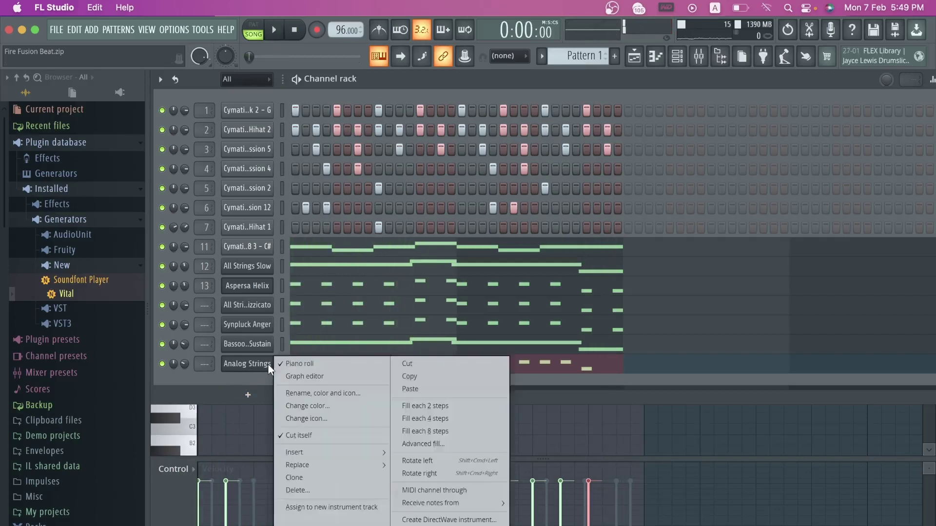
click(268, 364)
right_click(263, 364)
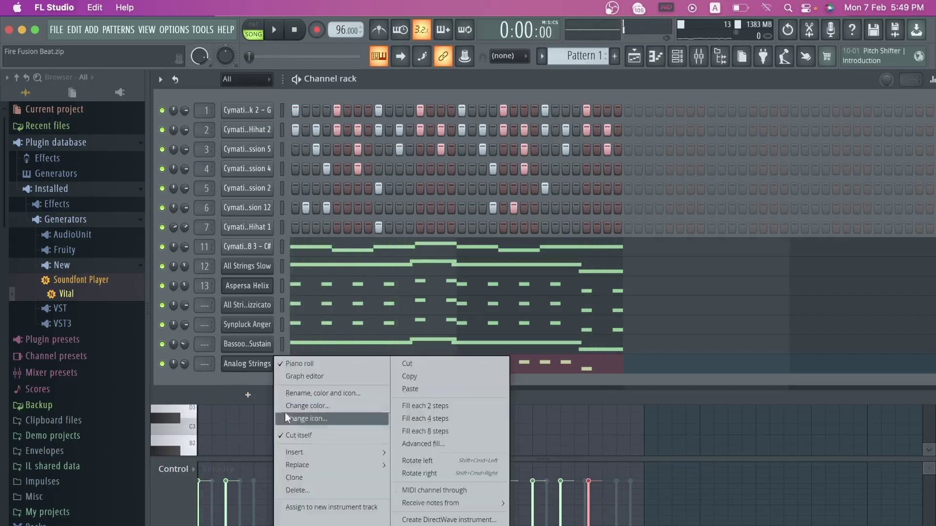
click(308, 477)
click(402, 251)
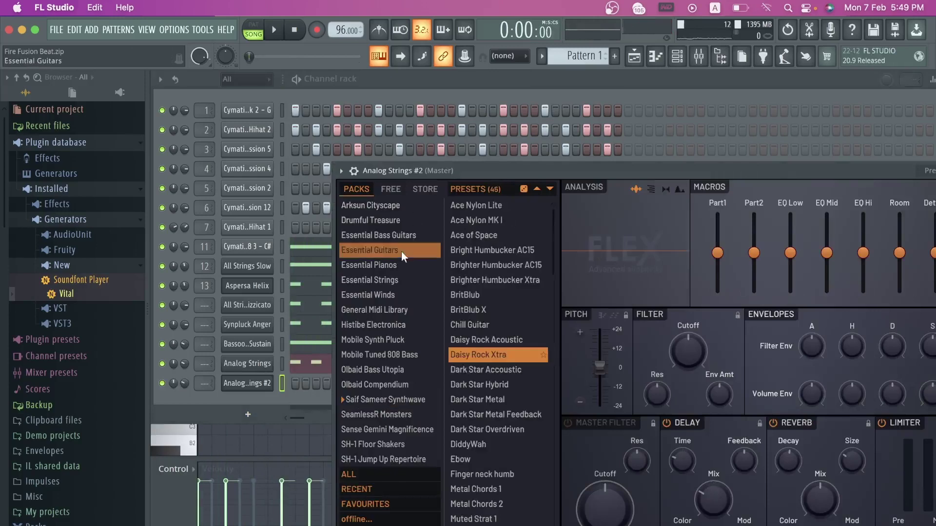
scroll(522, 401, down, 3)
click(485, 311)
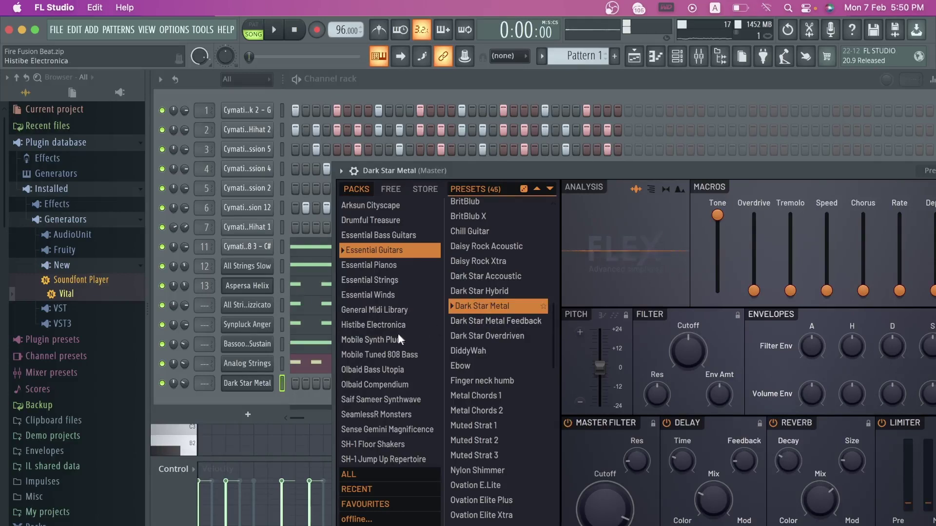
Step: In the Dark Star Metal piano roll, draw bar 1 notes: a 12-step D5 from step 1 and a 4-step D#5 from step 13
right_click(251, 383)
click(285, 364)
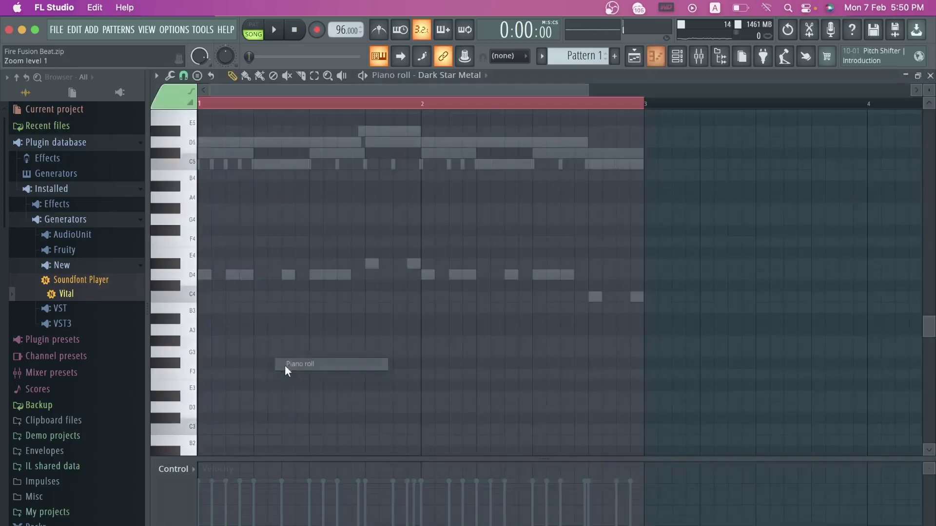
click(208, 176)
drag(210, 175, 336, 174)
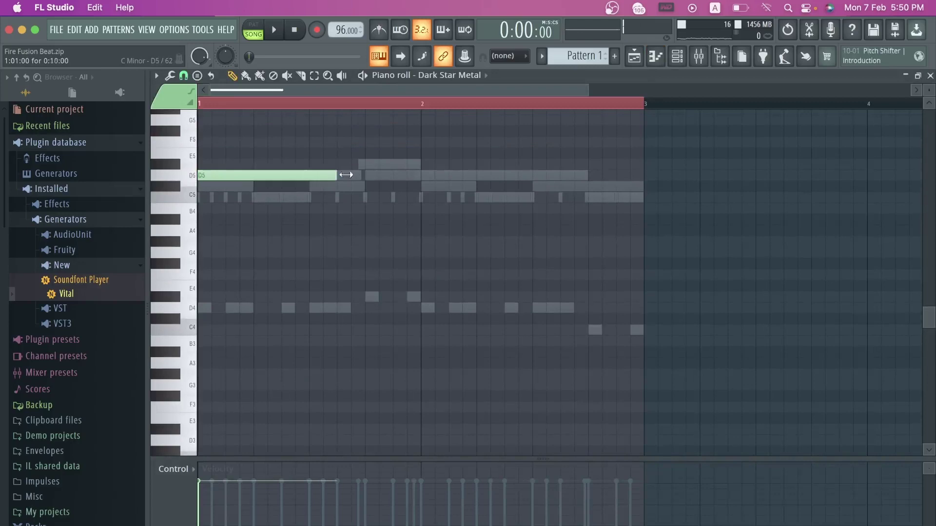
key(space)
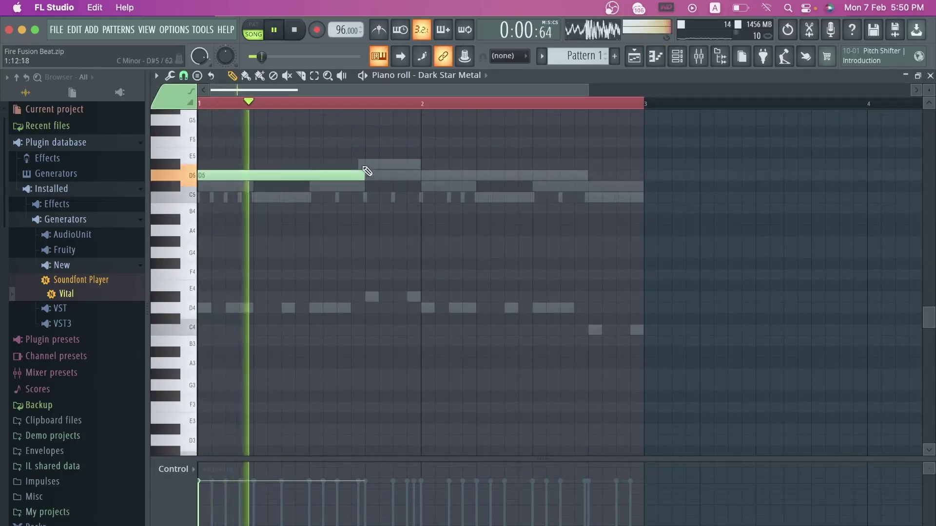
click(366, 163)
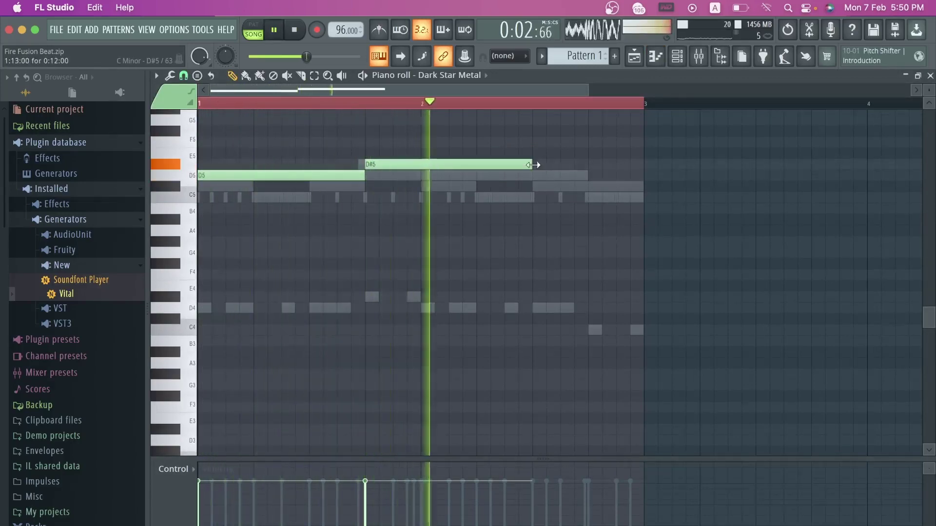
drag(532, 164, 415, 164)
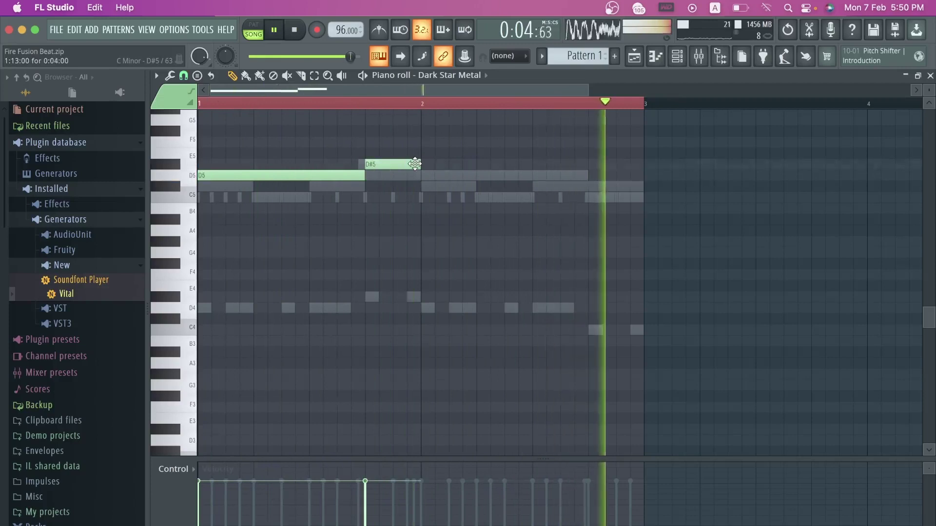
Step: Add bar 2 Dark Star Metal notes, a 12-step D5 and a 4-step C5, and listen to them from the channel rack
click(423, 176)
drag(475, 176, 579, 179)
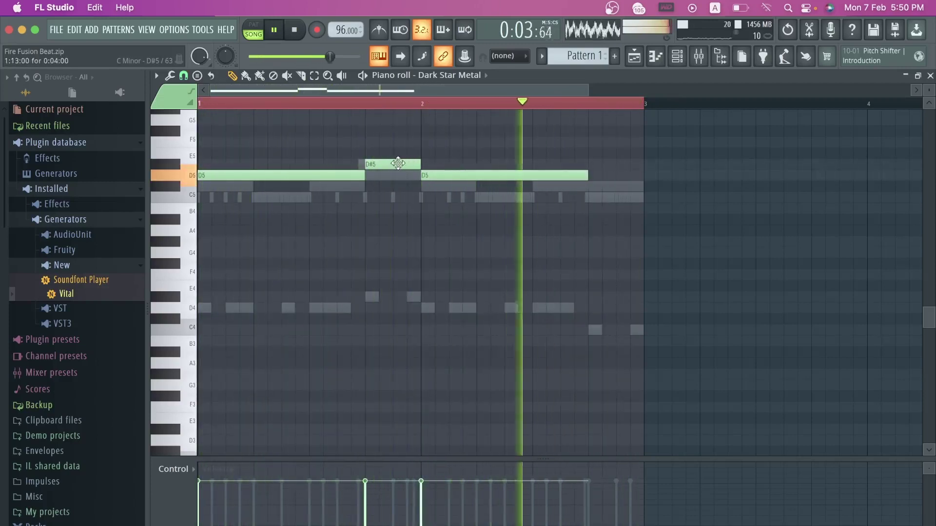
click(589, 197)
click(677, 57)
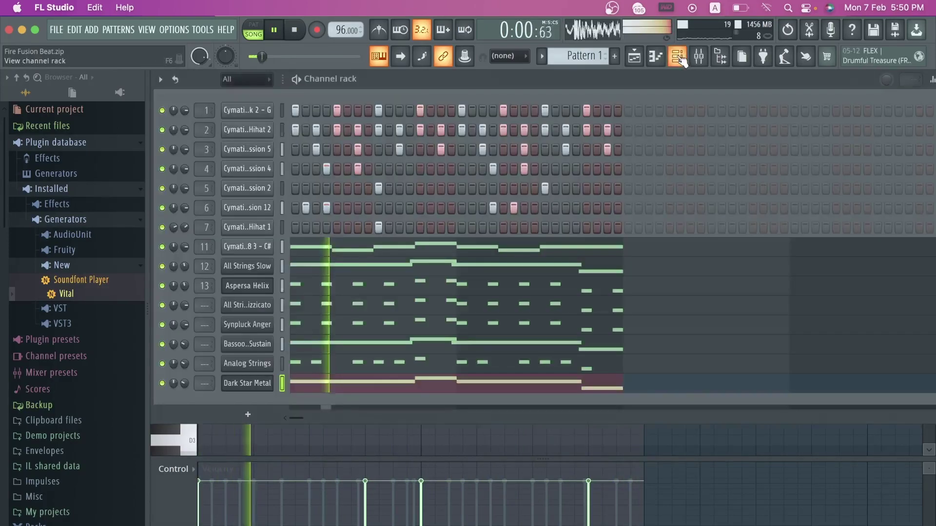
key(space)
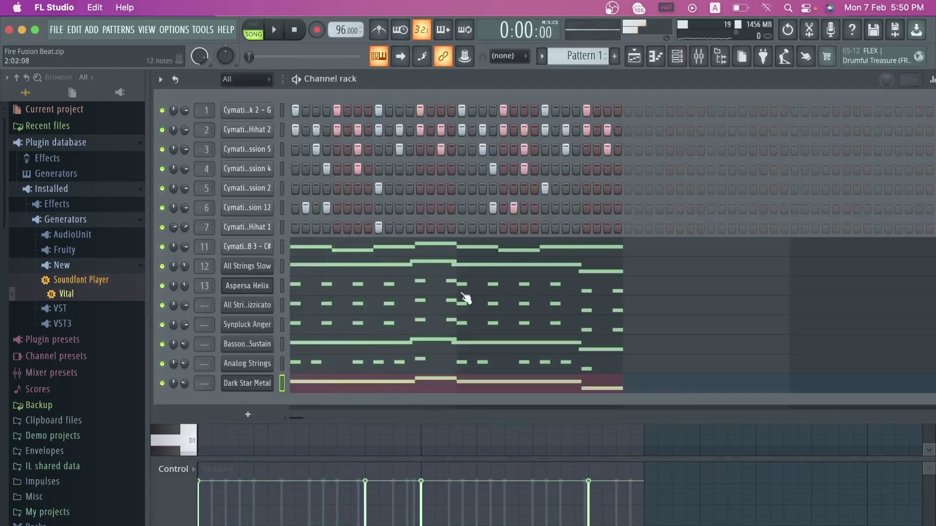
Step: Clone the Dark Star Metal channel and copy the original channel's notes
right_click(244, 383)
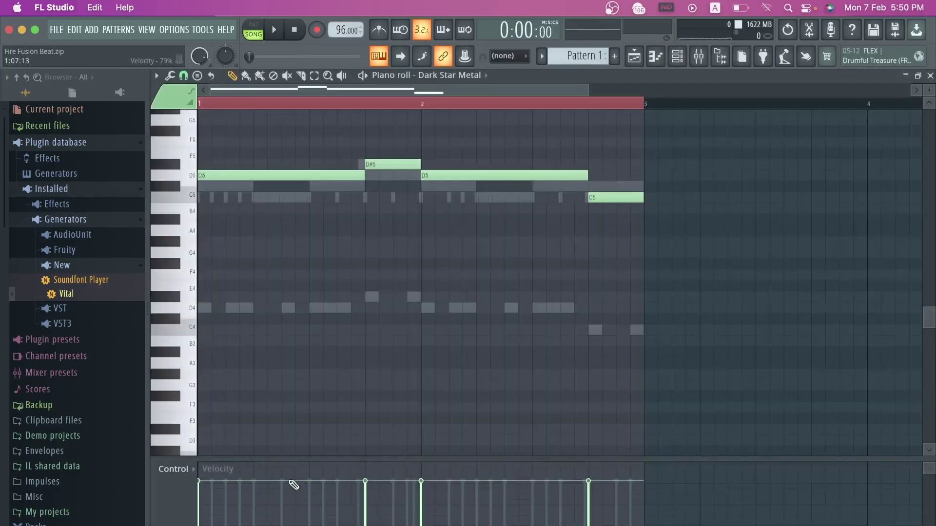
click(677, 57)
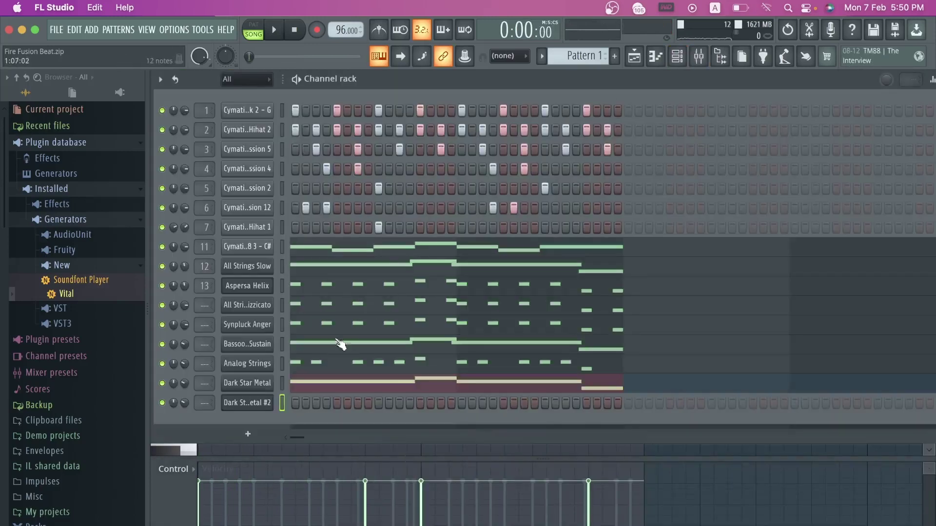
click(634, 57)
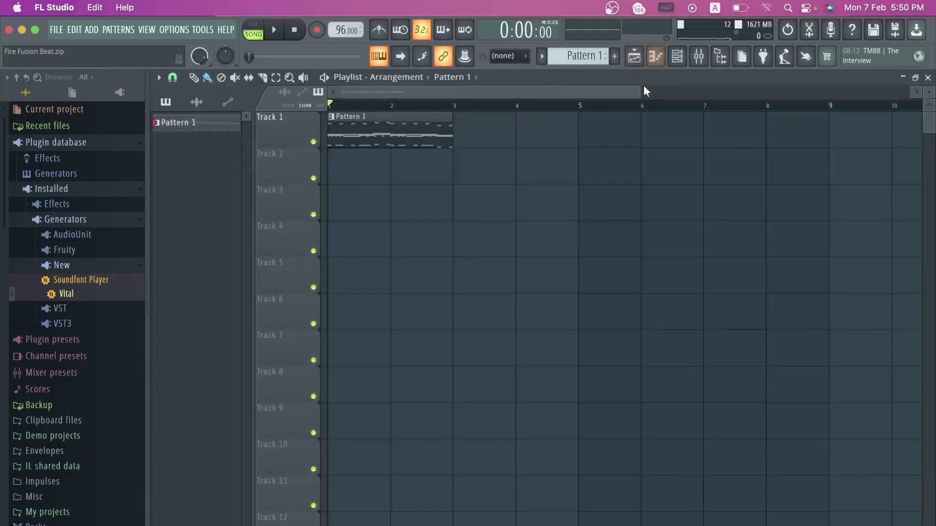
drag(639, 90, 832, 111)
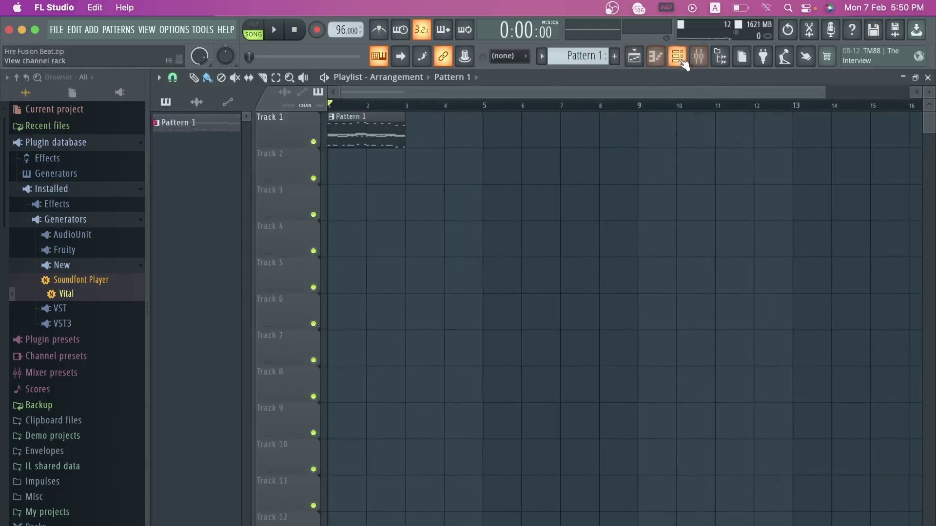
click(677, 56)
right_click(252, 383)
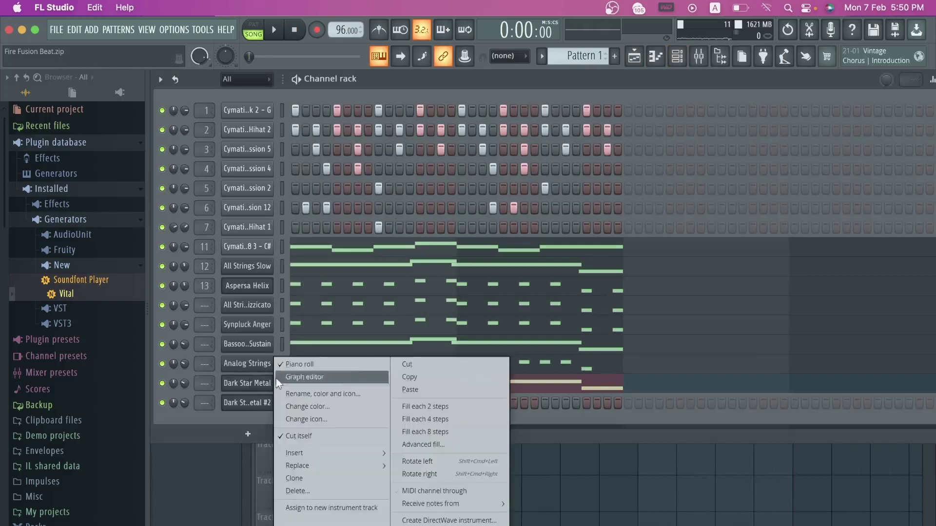
click(447, 377)
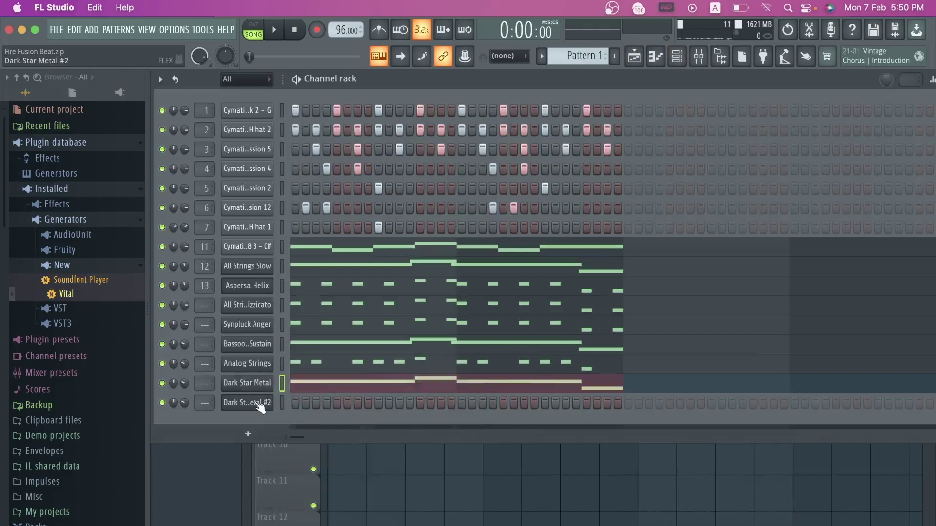
Step: In the cloned channel, try Berzerkerodon and Brutal Earth from SeamlessR Monsters, and 80s Theatre from Arksun Cityscape
click(259, 405)
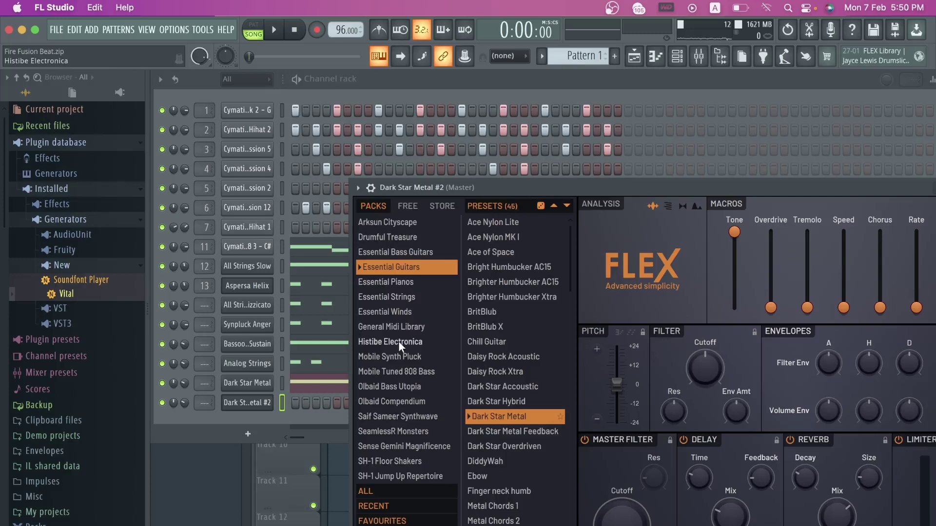
click(405, 429)
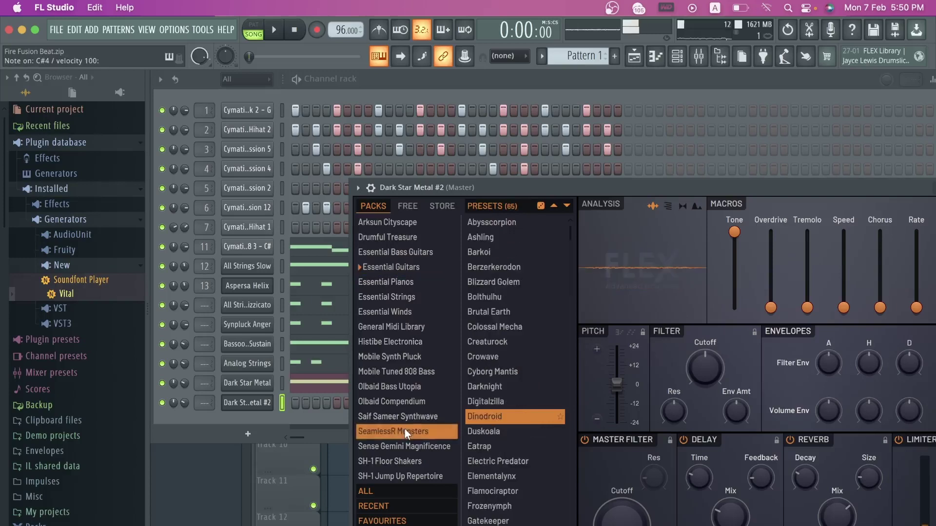
click(513, 268)
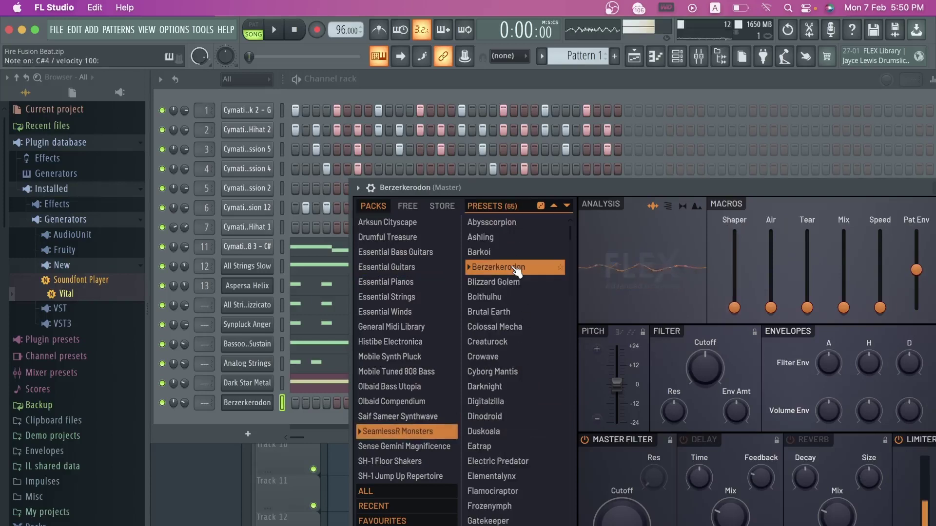
click(488, 312)
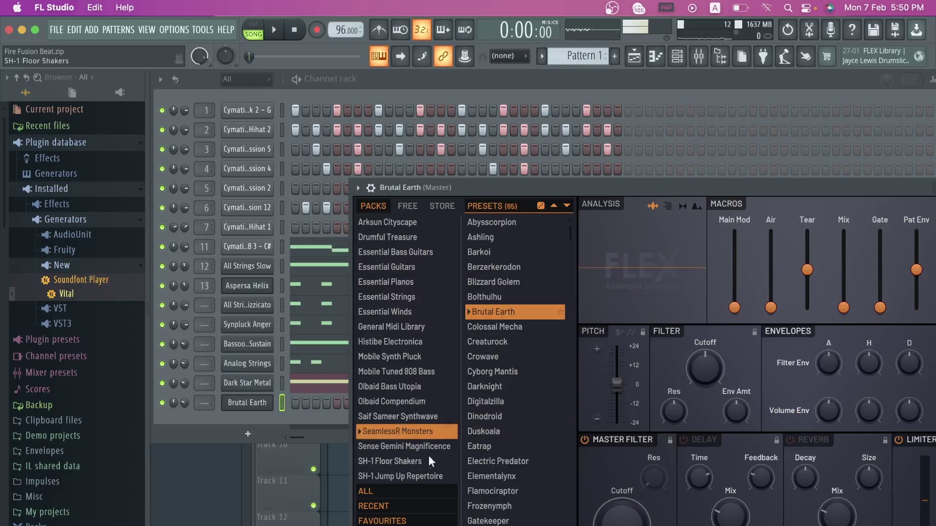
click(397, 225)
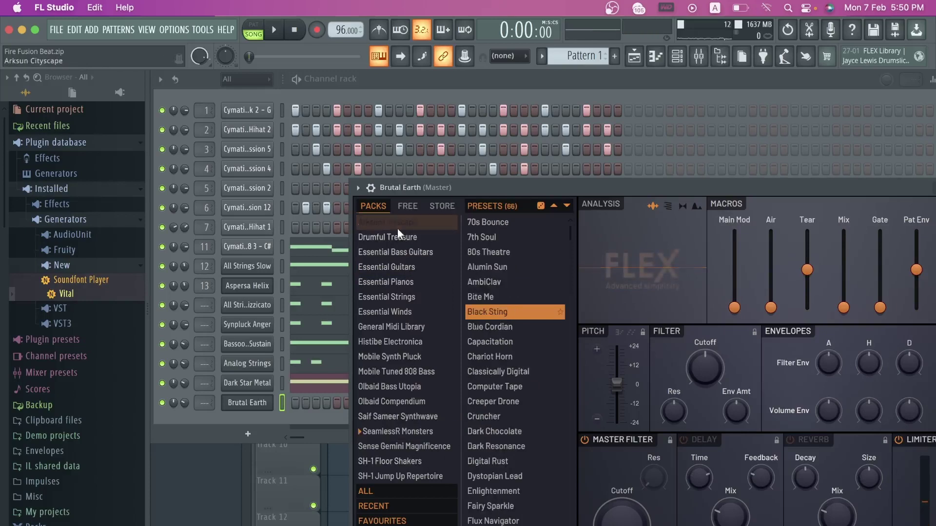
click(506, 252)
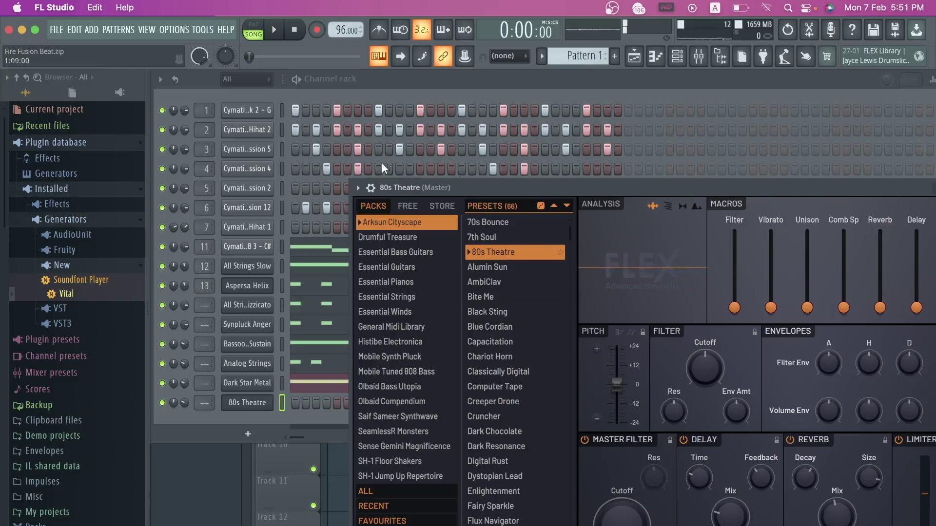
drag(556, 180, 311, 200)
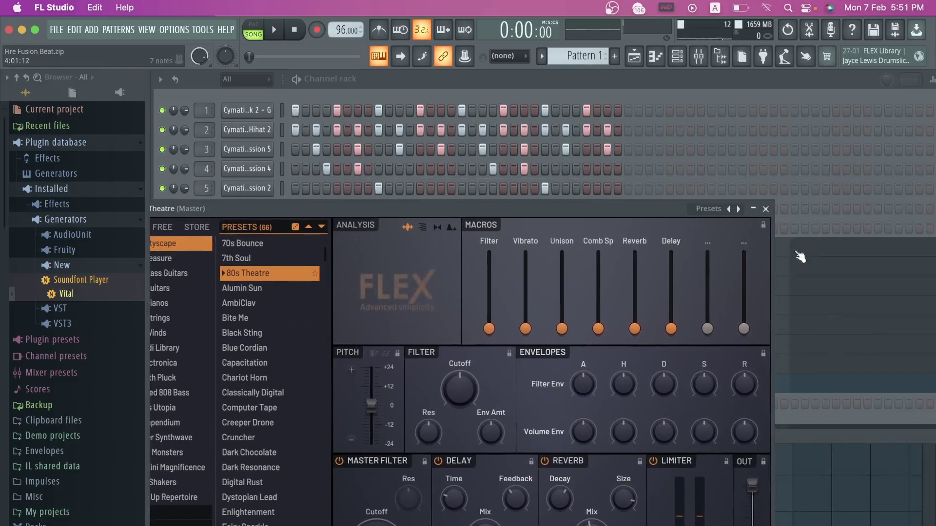
click(765, 209)
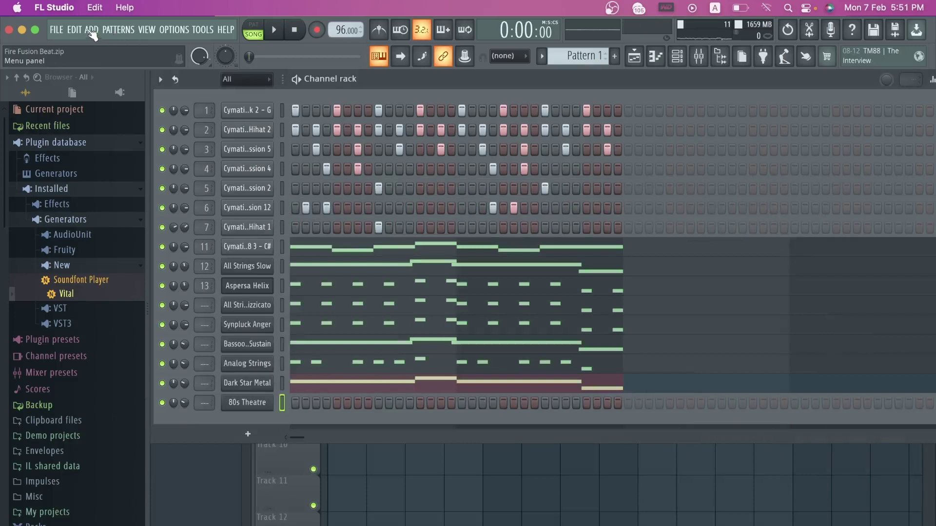
Step: Replace the 80s Theatre channel's instrument with the GMS synthesizer and move its window clear of the channel names
right_click(255, 402)
mouse_move(339, 465)
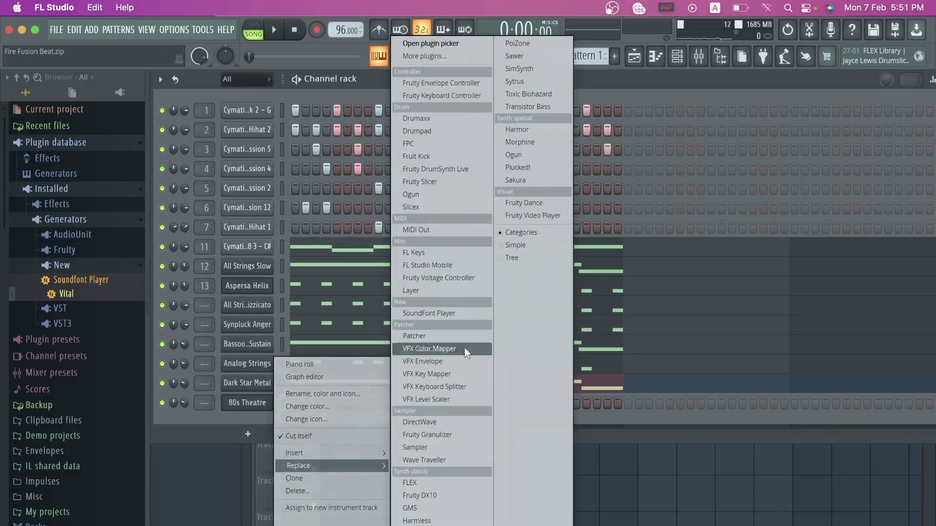
click(434, 508)
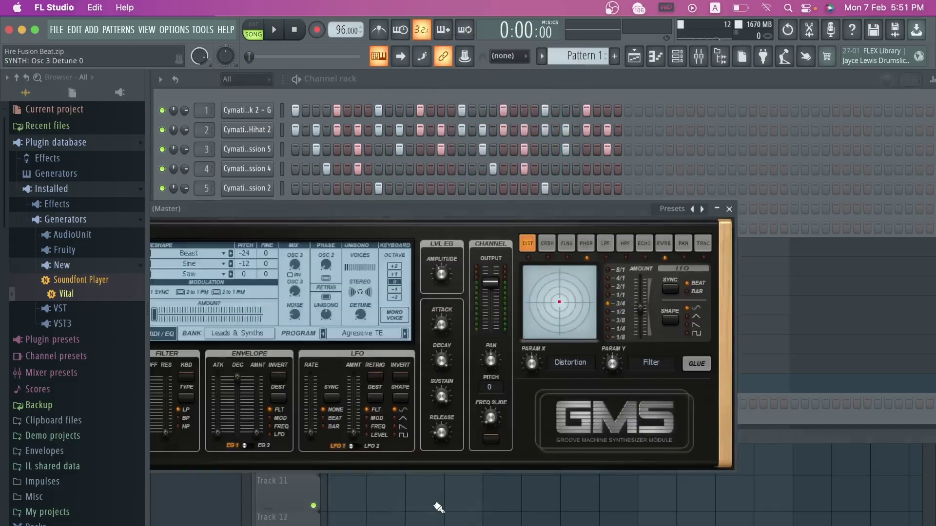
drag(379, 212, 607, 211)
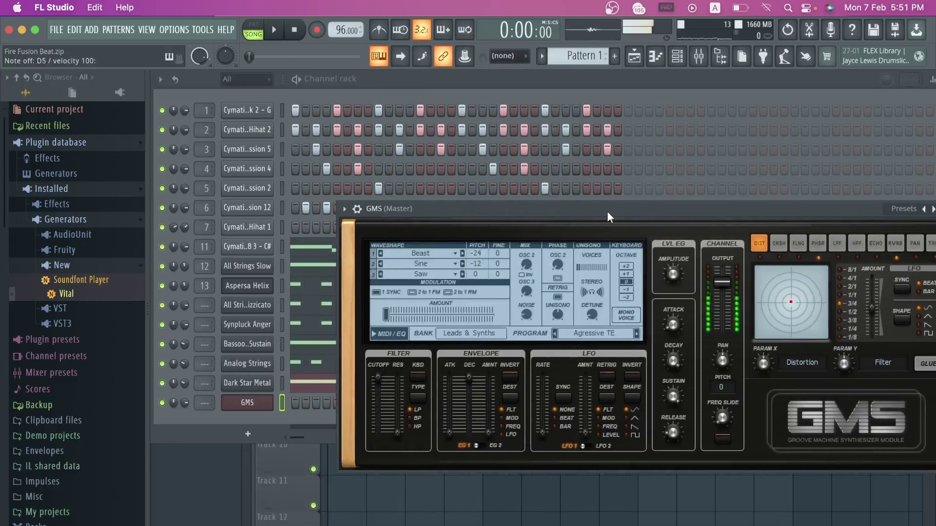
Step: Play the beat several times while trying out live GMS notes over it, and stop playback
key(space)
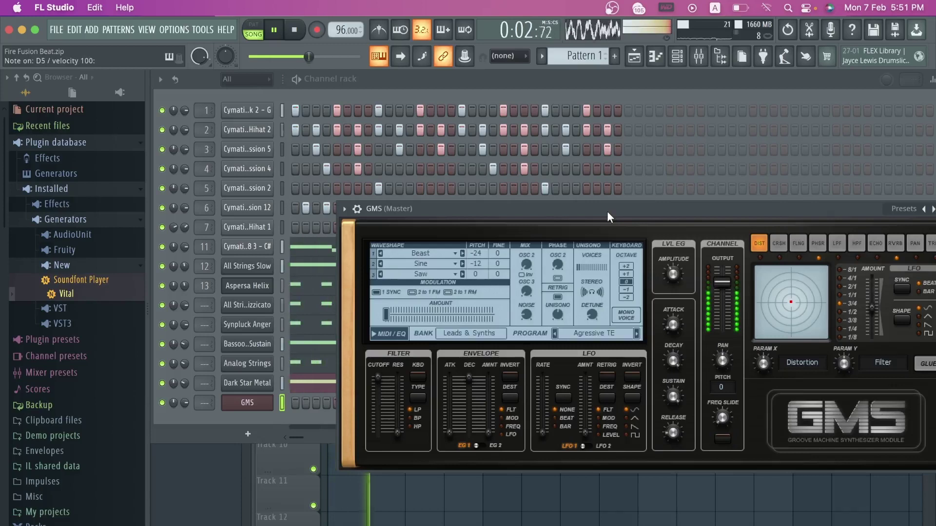
key(space)
click(470, 74)
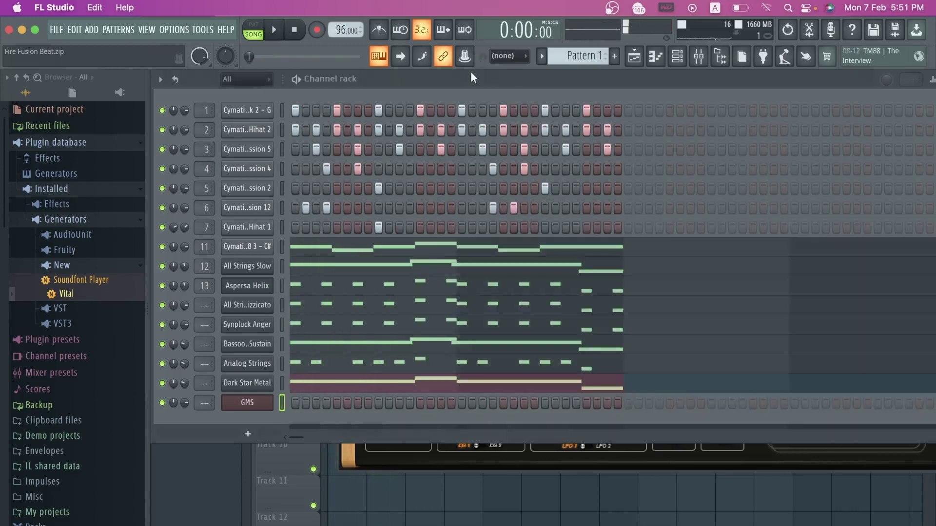
key(space)
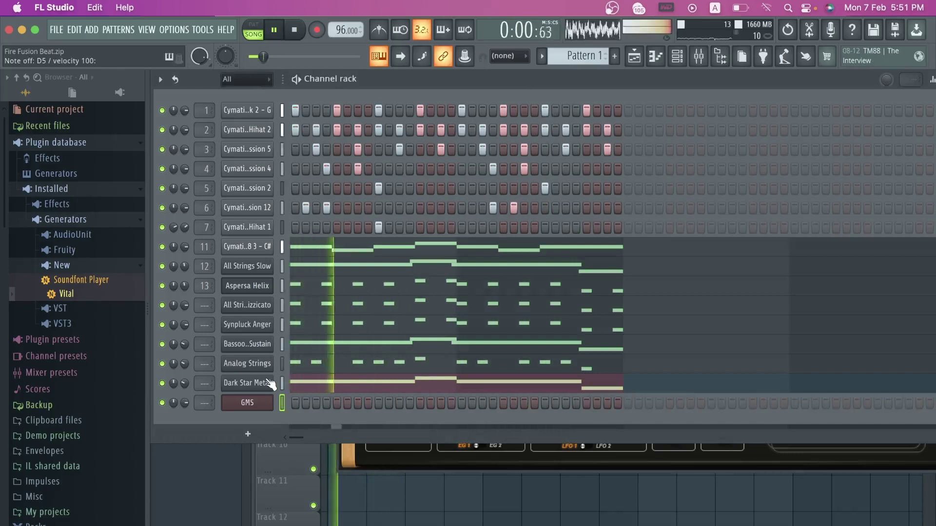
key(space)
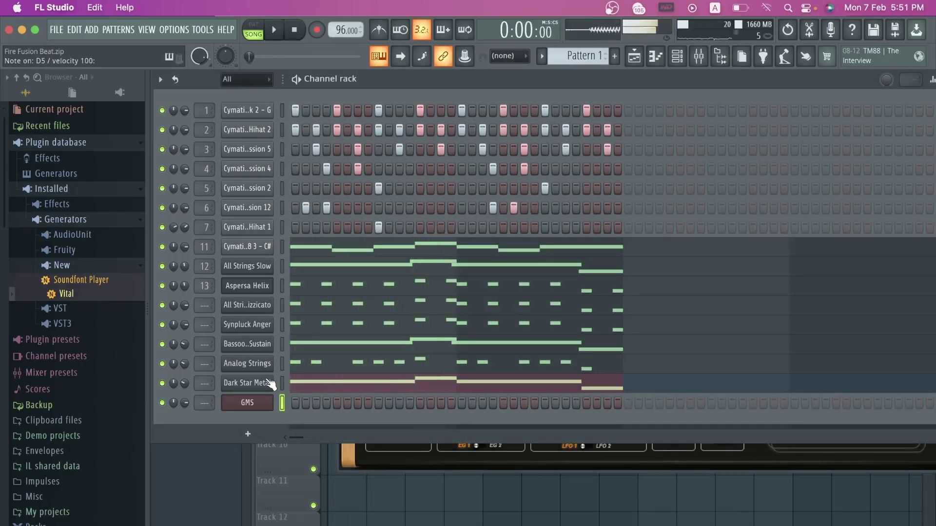
key(space)
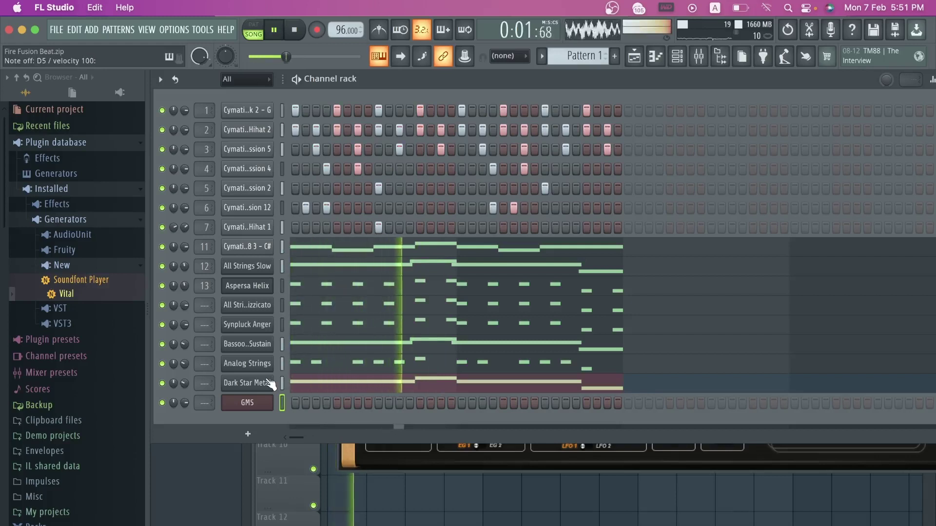
key(space)
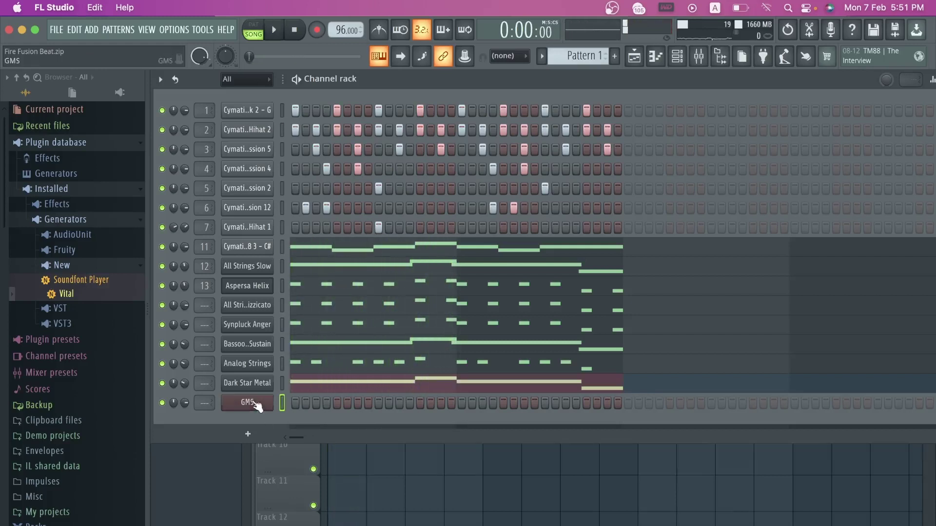
Step: Open the GMS channel's piano roll and place a three-step D5 note at the start of bar 1
right_click(254, 402)
click(286, 366)
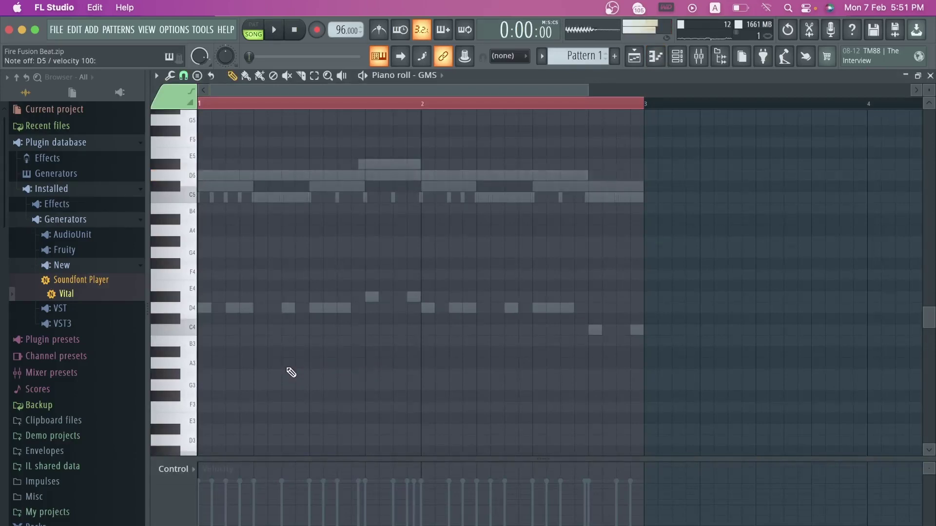
key(q)
key(w)
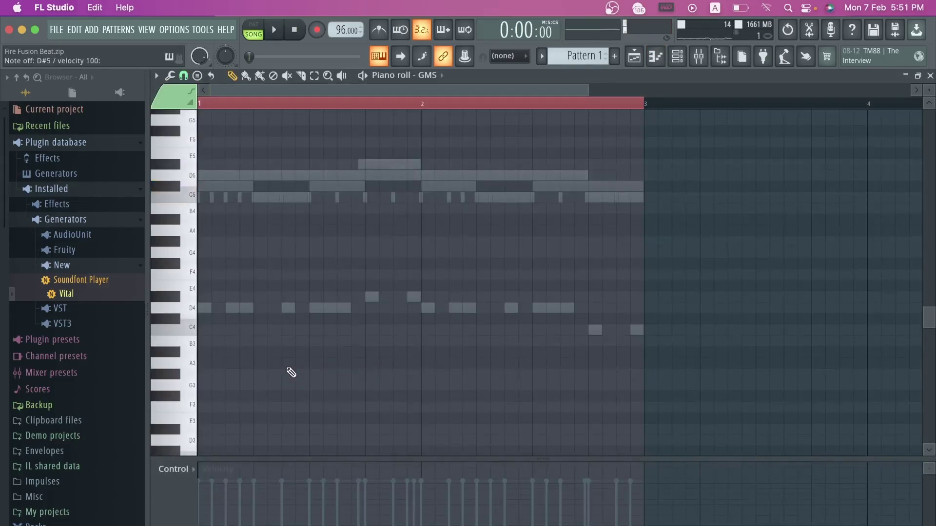
click(214, 174)
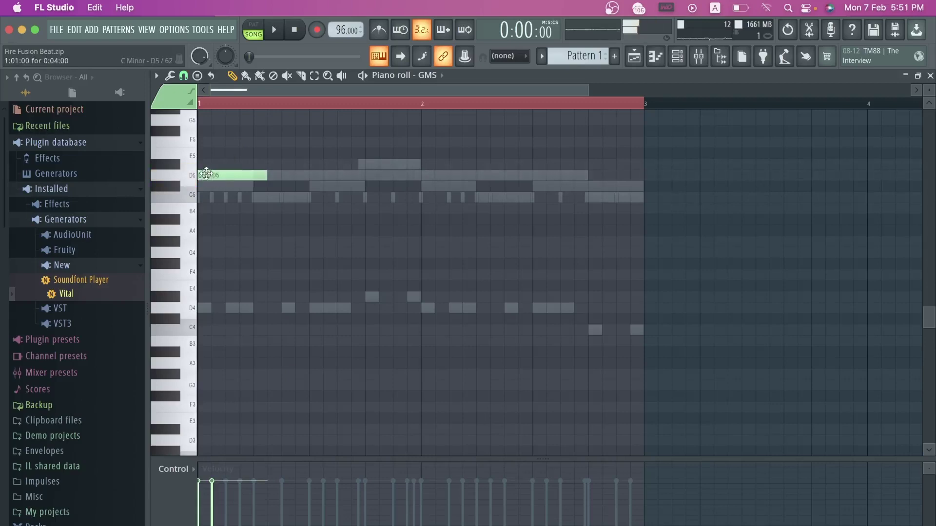
key(space)
key(space)
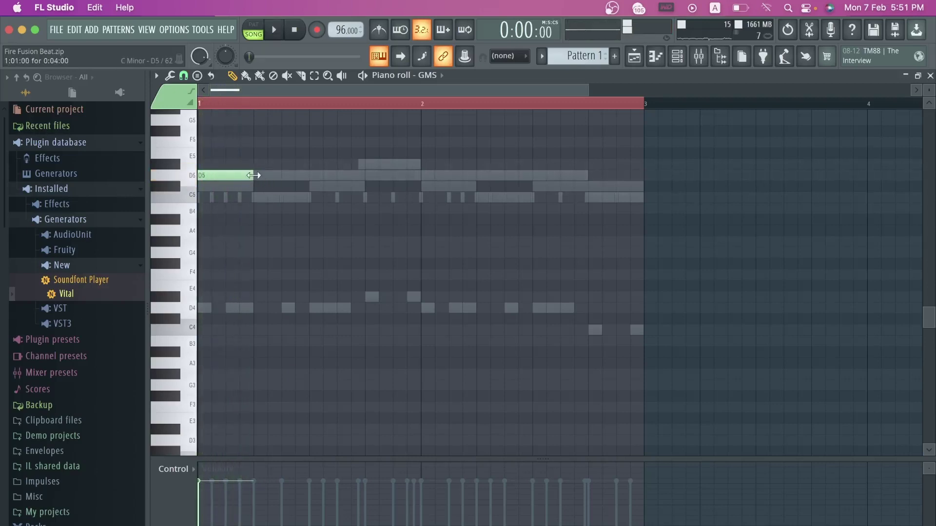
key(space)
key(space)
Step: Add D5 notes at steps 7 and 11 of bar 1, shortening the last one to two steps and checking playback
click(282, 176)
key(space)
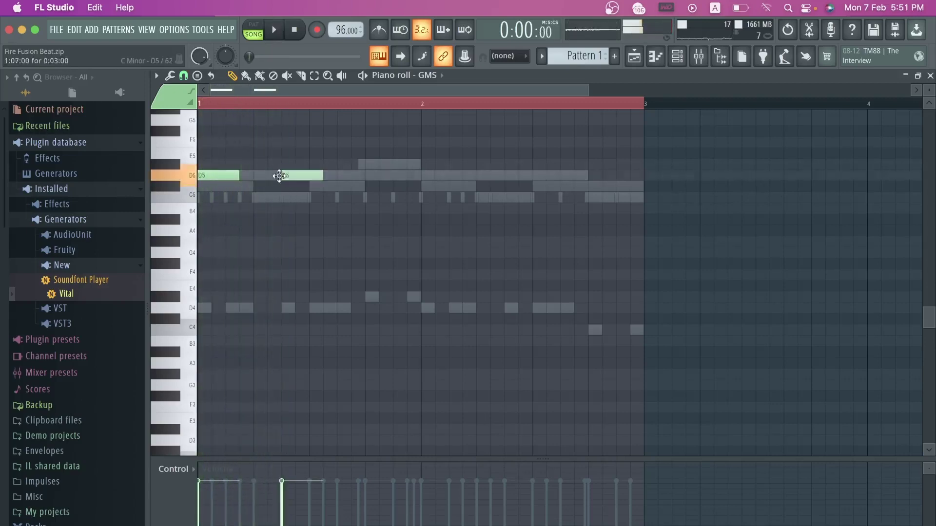
key(space)
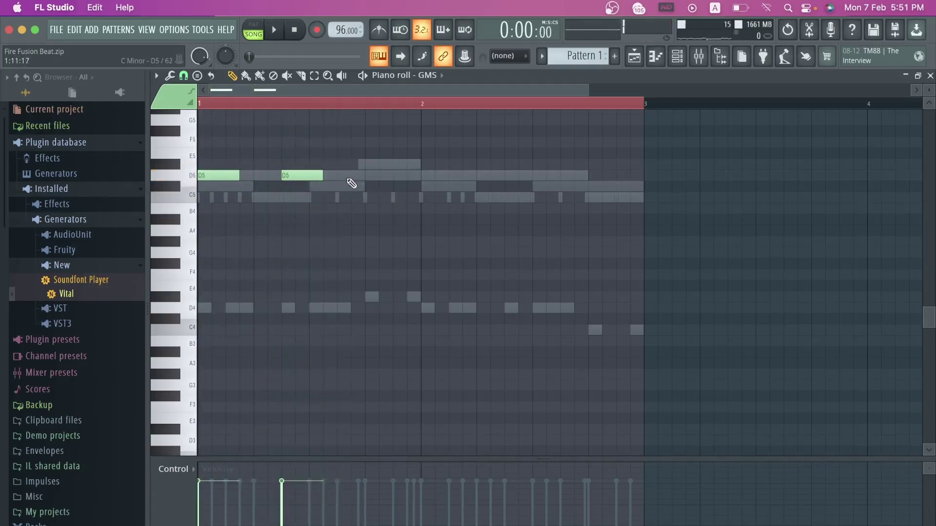
key(space)
click(343, 176)
key(space)
key(space)
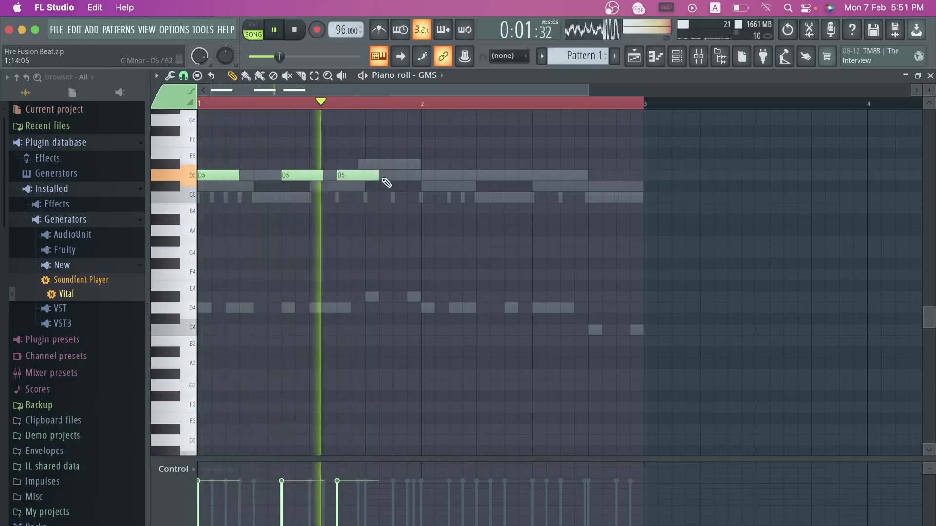
drag(379, 176, 365, 178)
key(space)
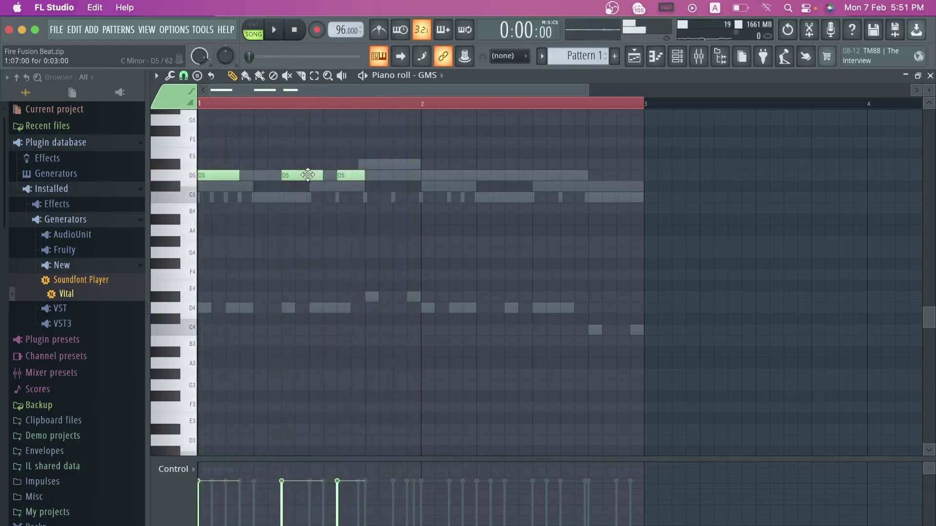
Step: Add a D#5 at step 13, duplicate the D5 phrase into bar 2, end it with a C5 note, and play the pattern
click(371, 165)
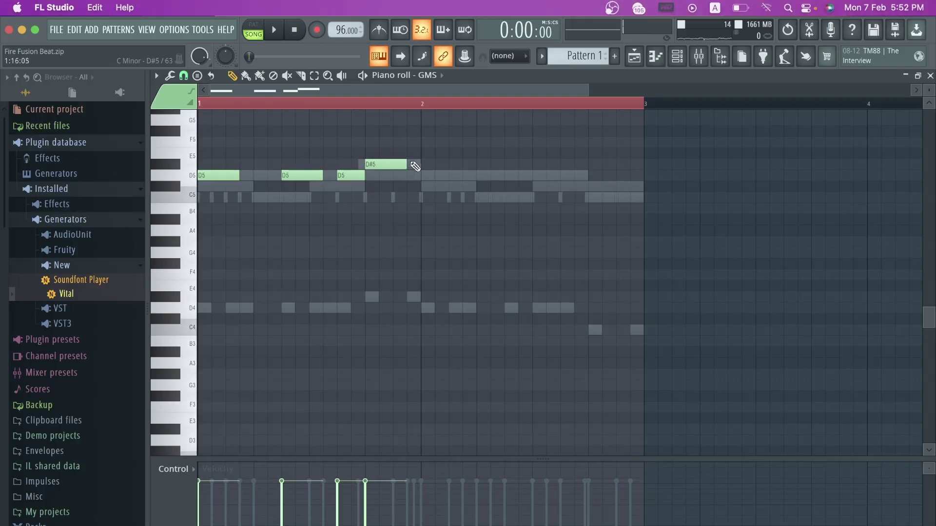
drag(420, 154, 214, 208)
shift+drag(217, 176, 436, 177)
super+drag(623, 153, 618, 200)
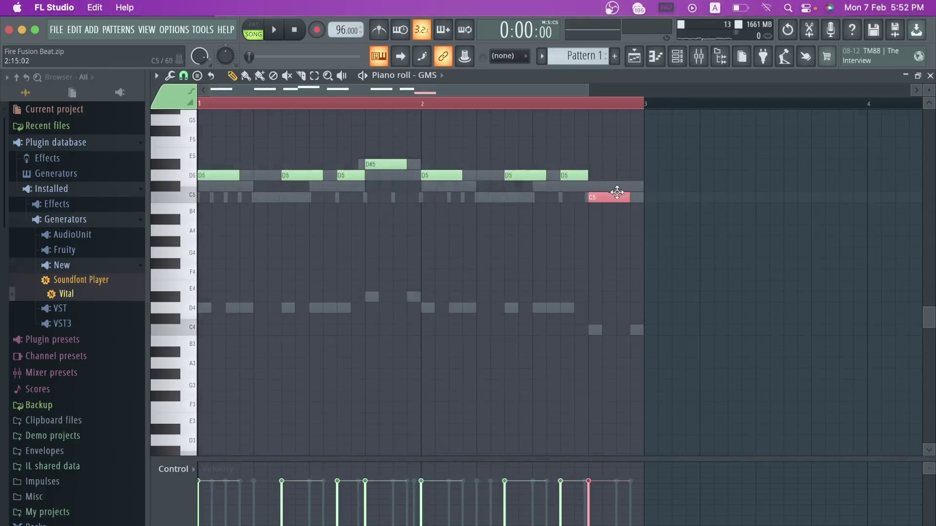
key(space)
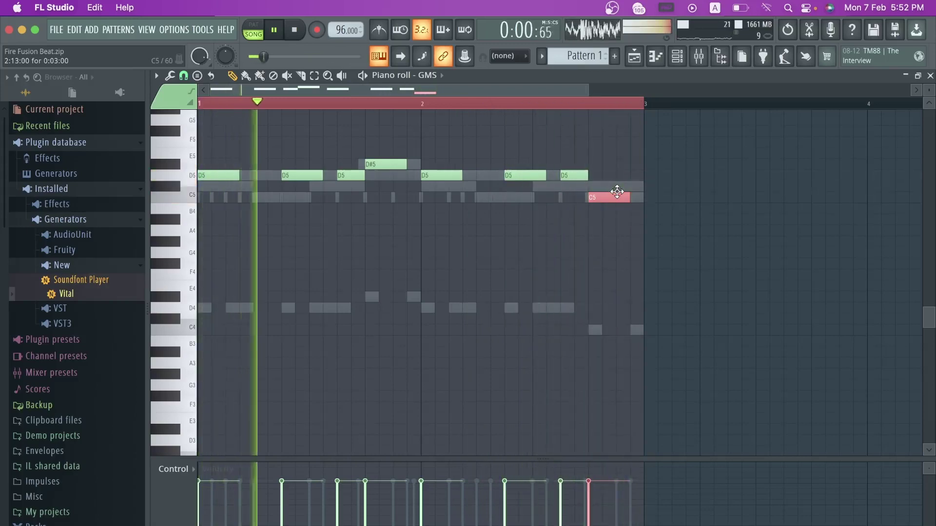
key(space)
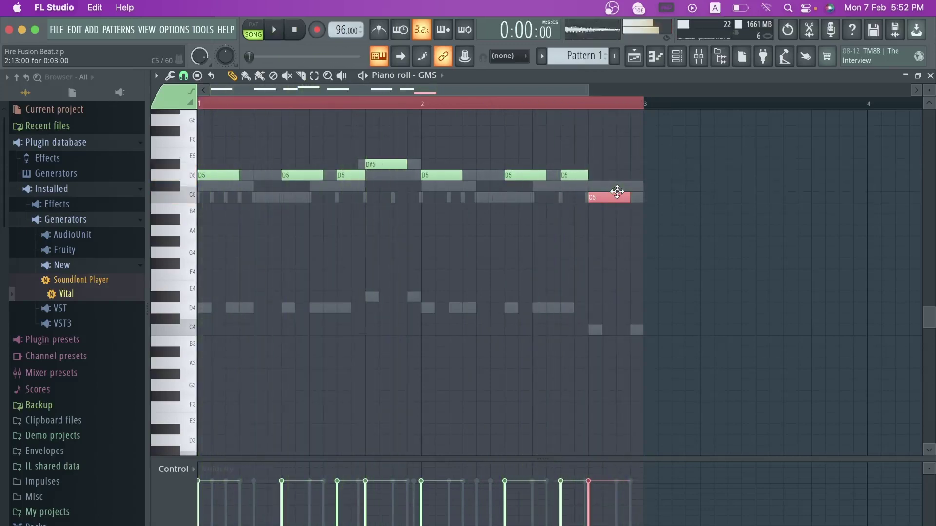
Step: Return to the channel rack and clone the GMS channel
key(F6)
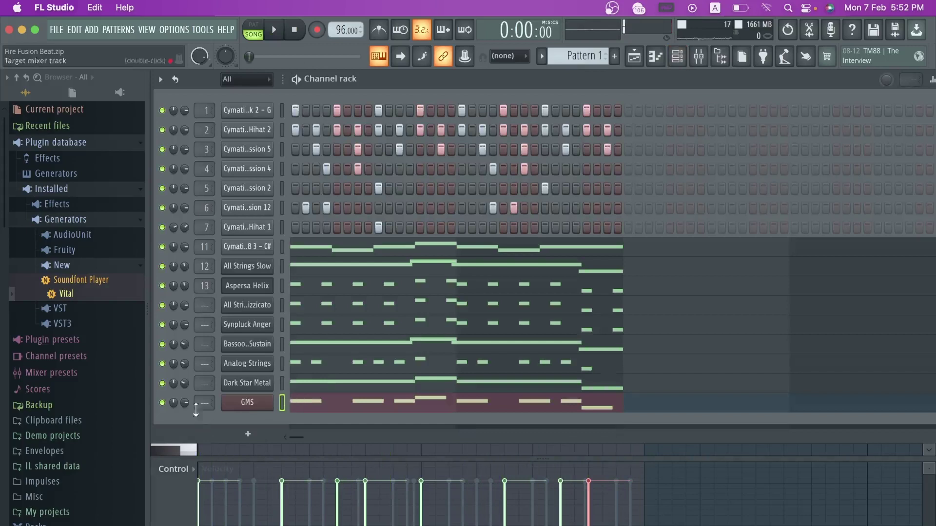
click(261, 402)
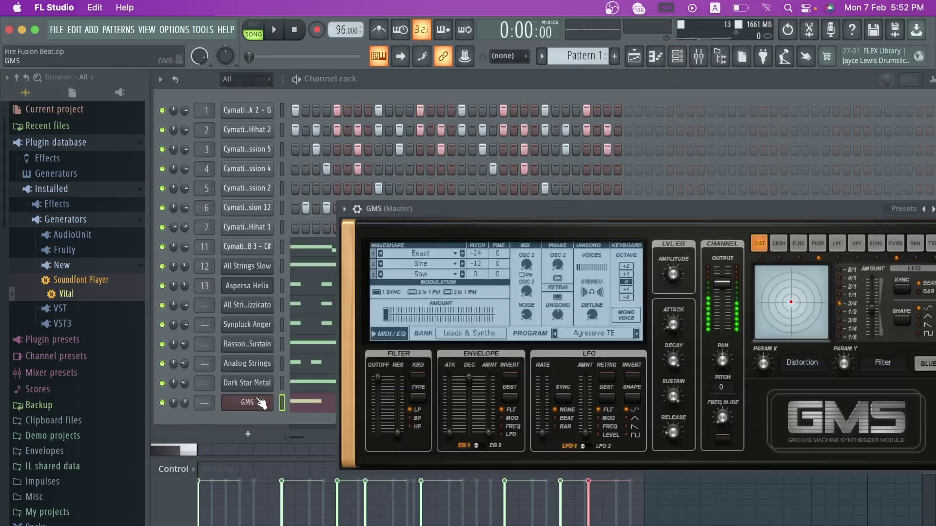
click(257, 403)
right_click(257, 402)
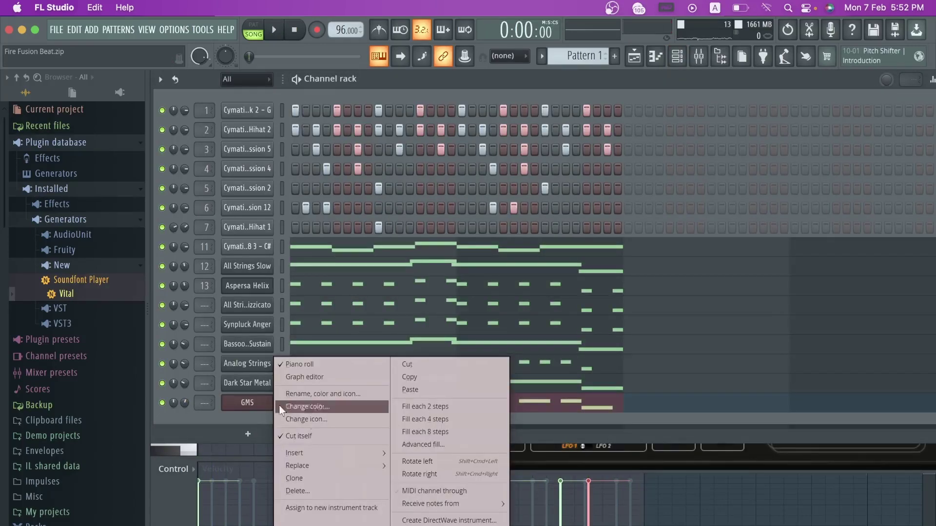
click(309, 478)
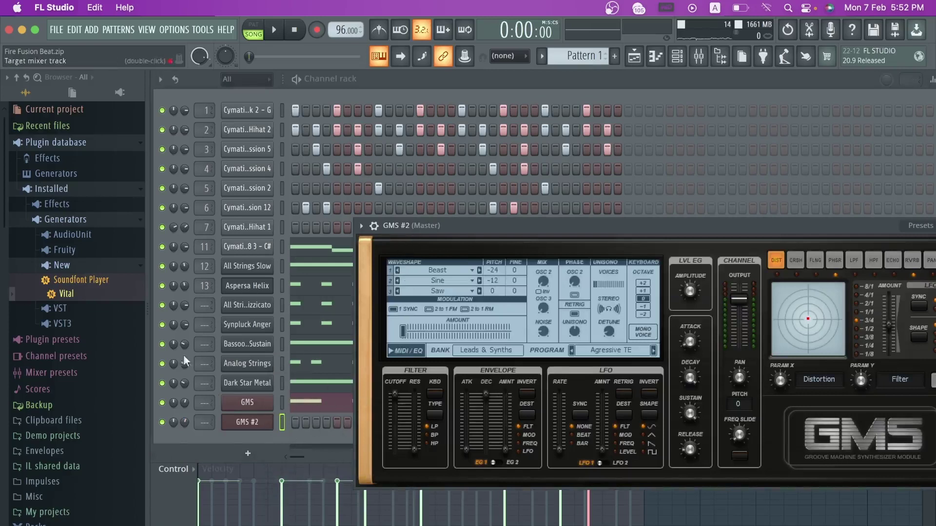
Step: Open the cloned GMS synth's presets library and browse the WiseLabs bank
click(589, 348)
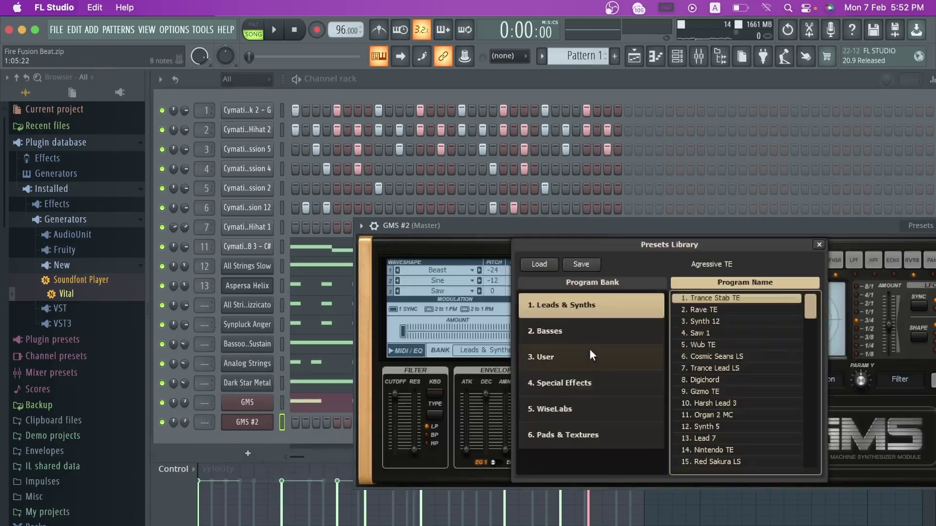
click(572, 420)
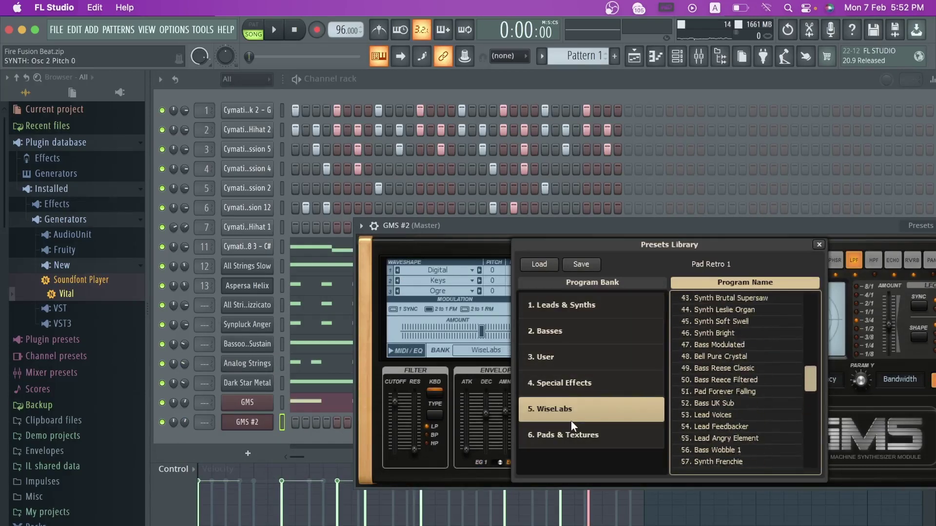
click(569, 428)
click(566, 409)
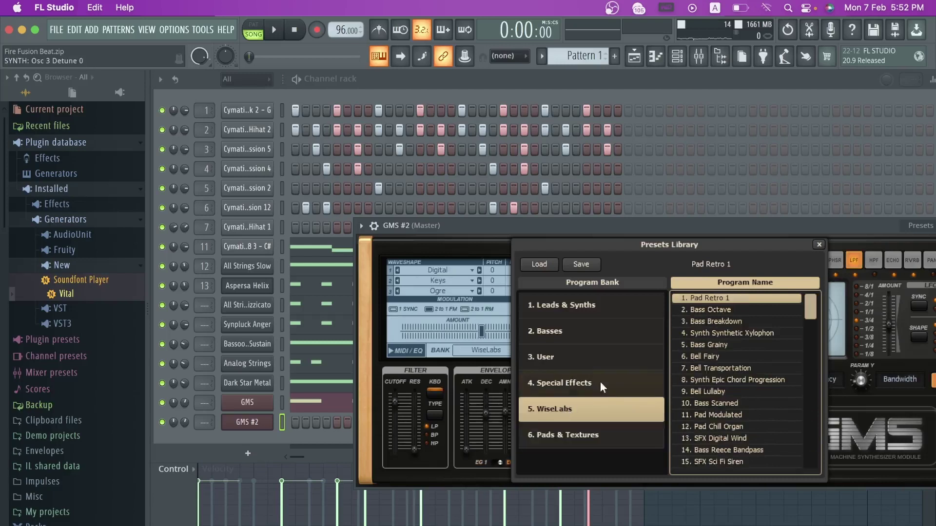
Step: In the Leads & Synths bank, try Trance Lead LS, Cosmic Seans LS, Synth 12 and Nintendo TE
click(583, 305)
click(717, 364)
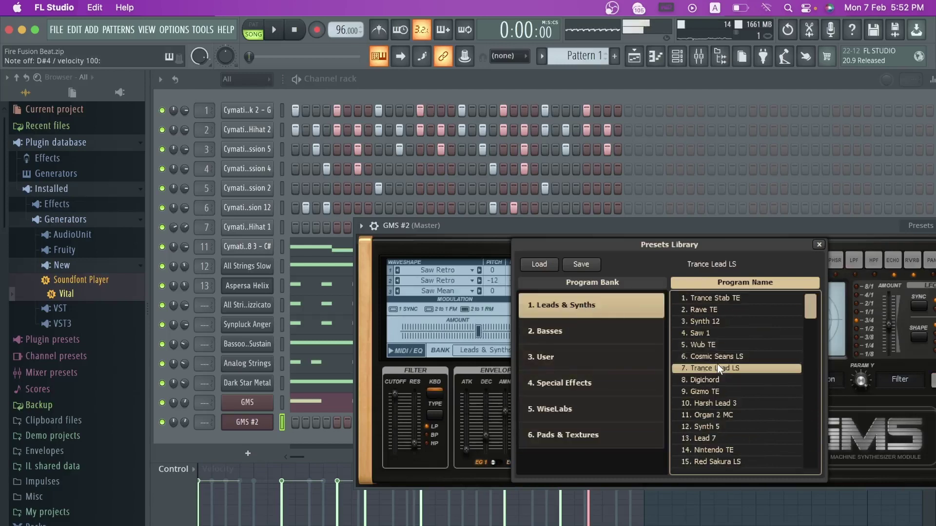
click(717, 352)
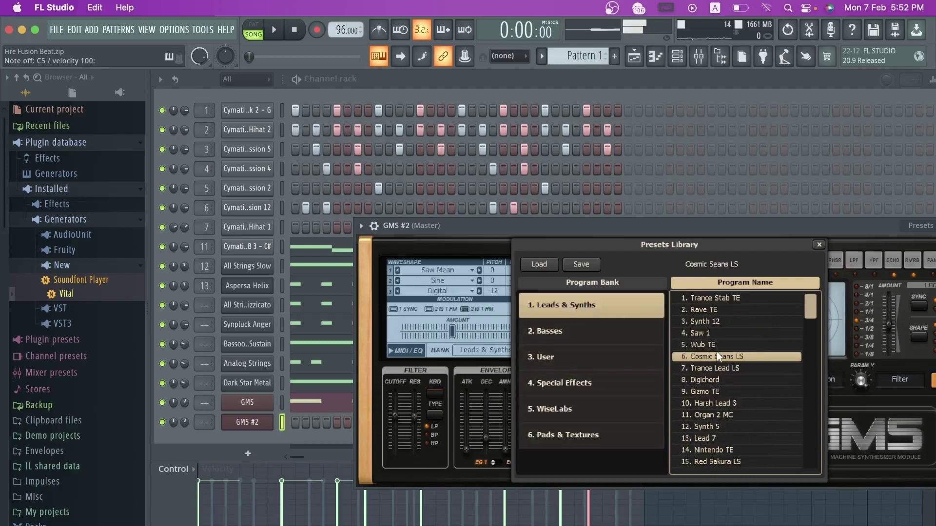
click(712, 343)
click(706, 323)
click(706, 311)
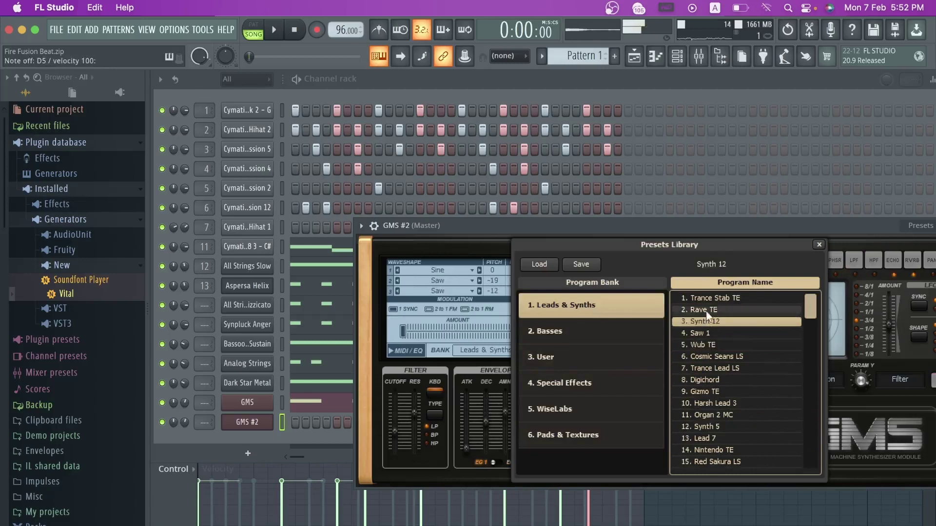
click(721, 449)
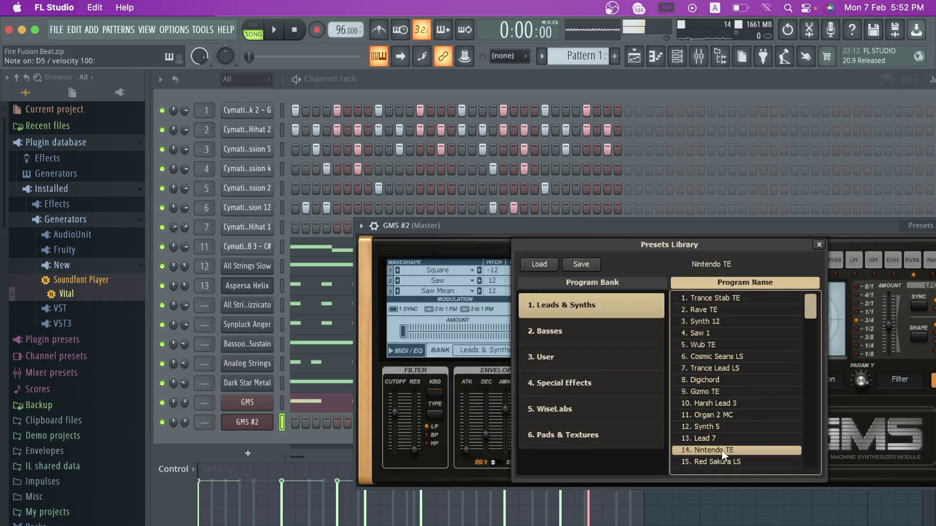
Step: Audition further Leads & Synths presets, including Synth 6, Mirage TE, Layerchords and Lead 6, and load Lead 4
scroll(721, 451, down, 5)
scroll(721, 450, down, 1)
click(710, 414)
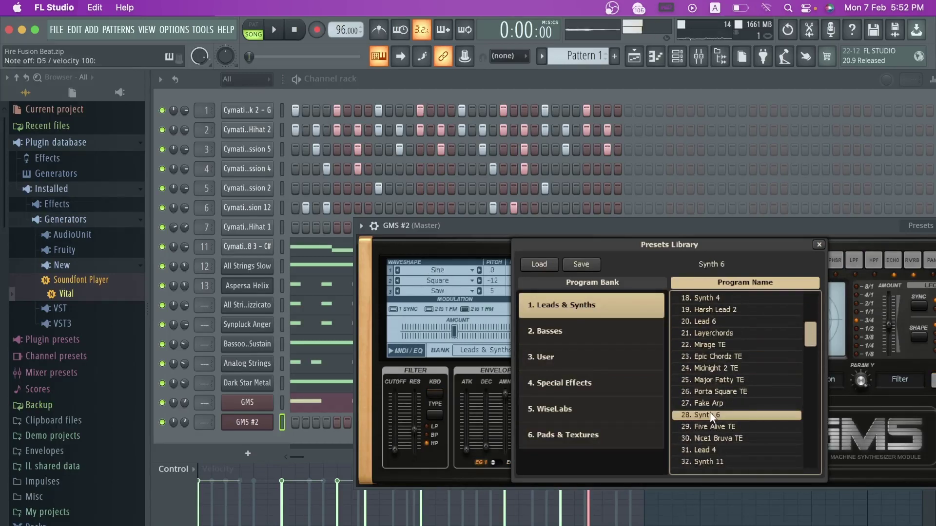
click(715, 369)
click(711, 343)
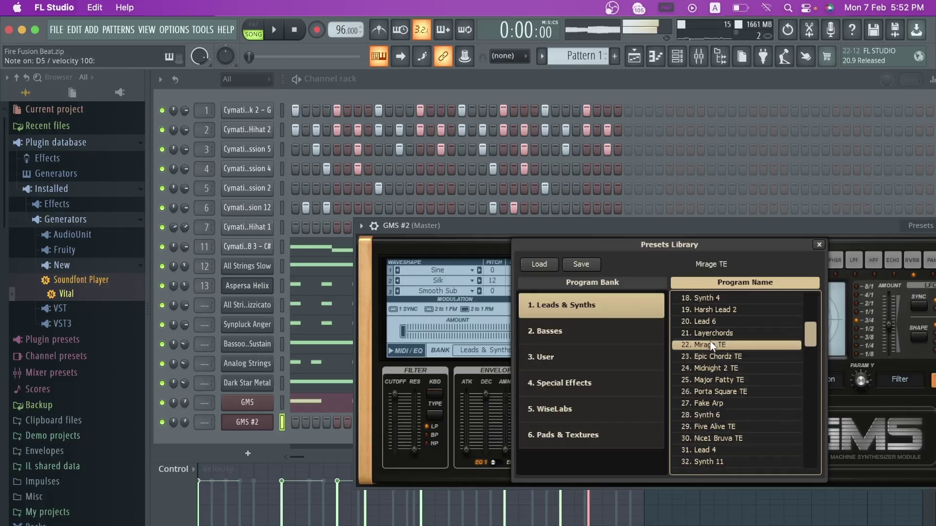
click(710, 334)
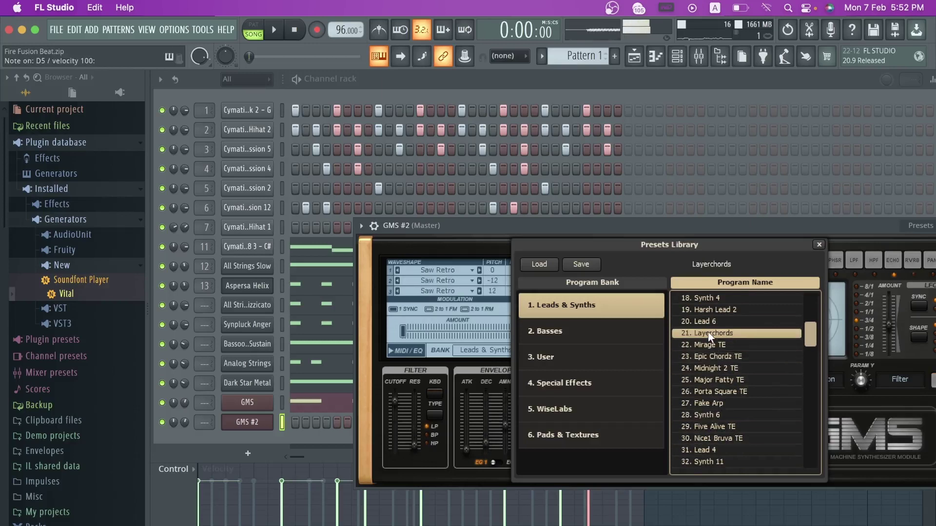
click(707, 321)
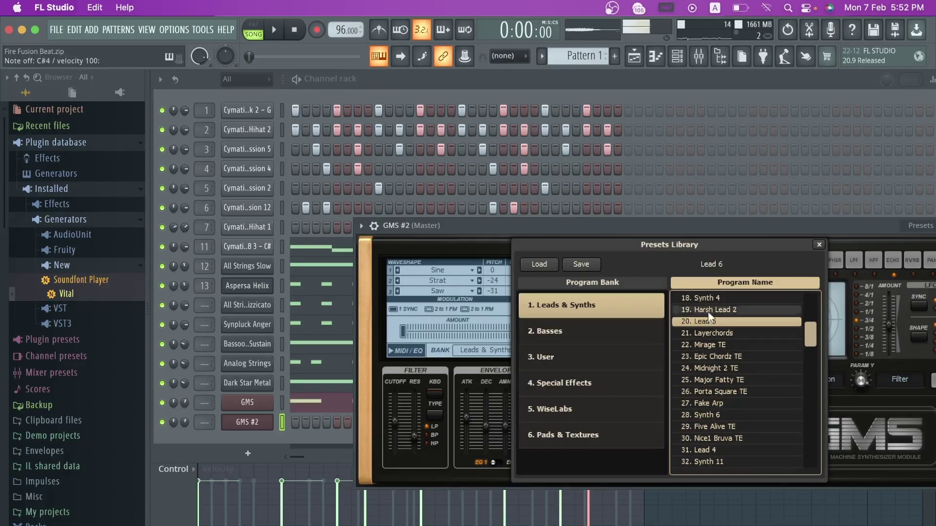
click(707, 311)
click(720, 451)
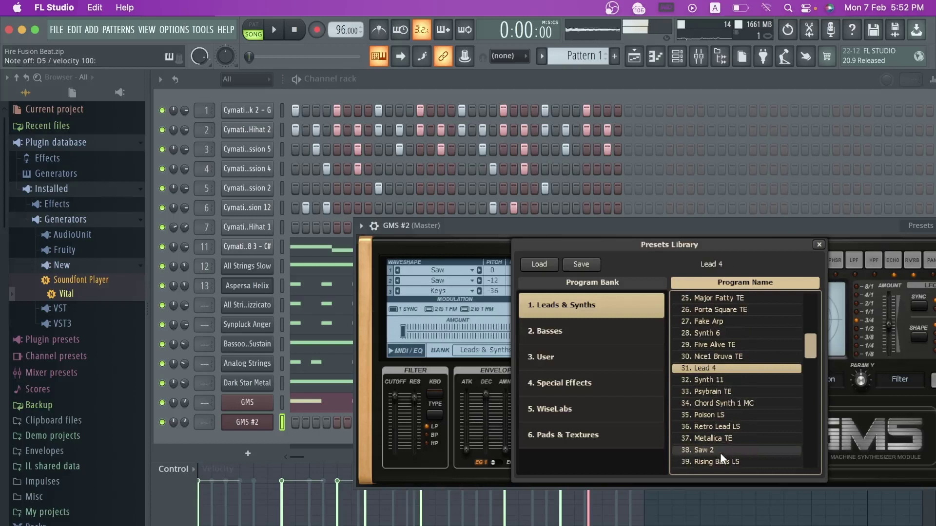
Step: Copy the Dark Star Metal channel's notes into GMS #2 and play the beat briefly
click(484, 78)
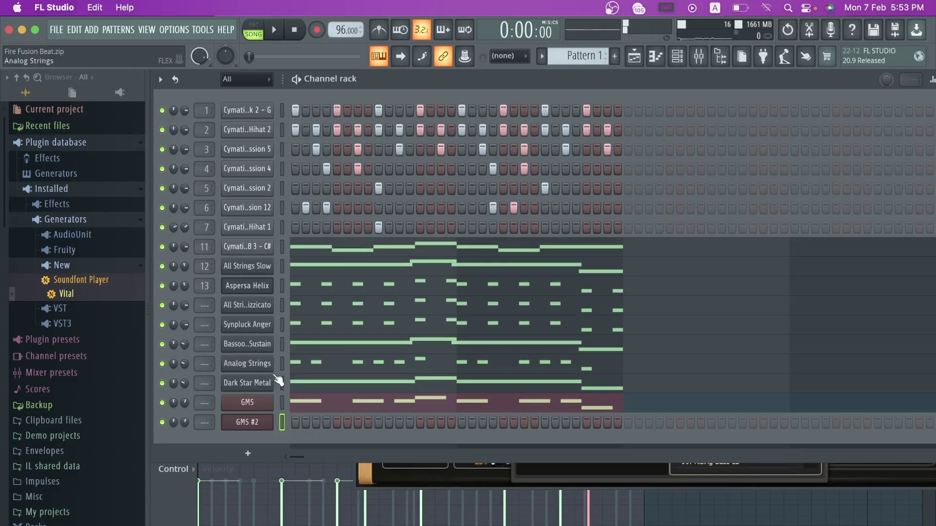
right_click(256, 378)
click(412, 379)
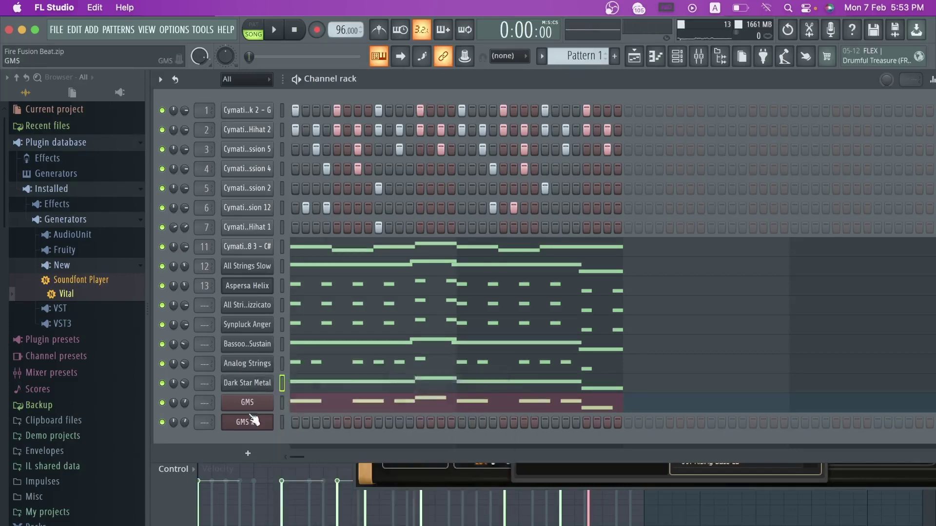
right_click(253, 420)
click(424, 390)
key(space)
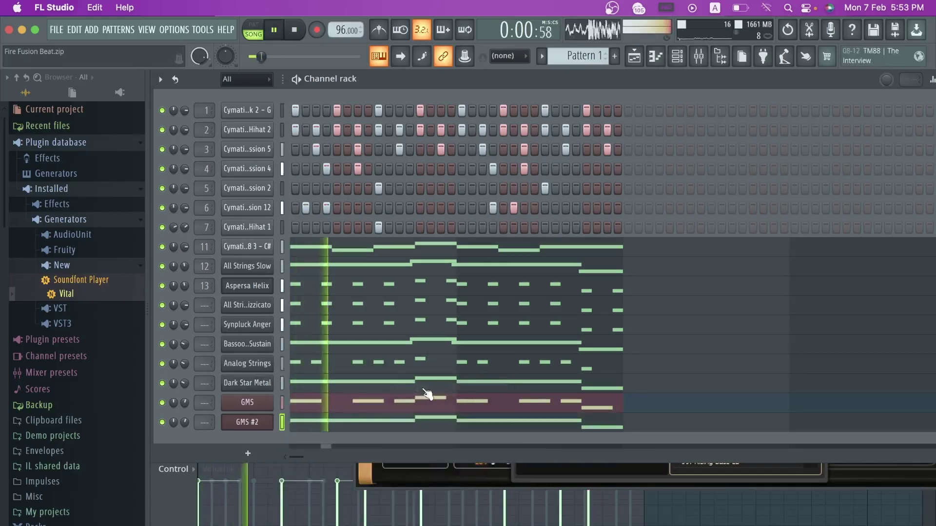
key(space)
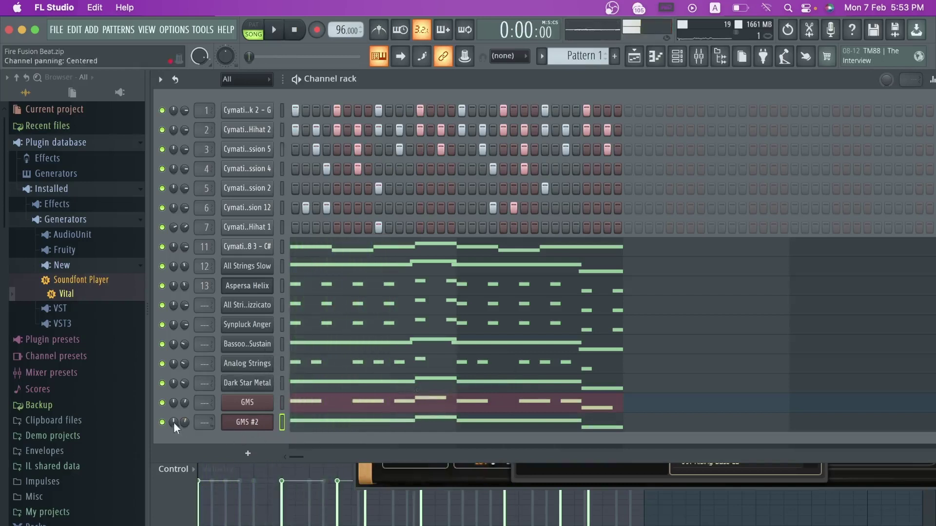
Step: Solo GMS #2 during playback, raise its channel volume to about 70%, and turn solo off again
right_click(162, 423)
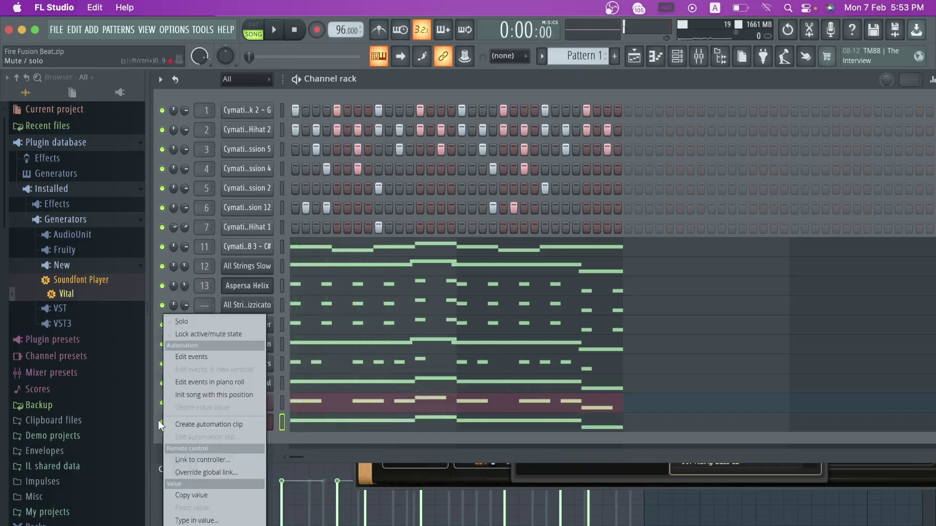
click(184, 321)
key(space)
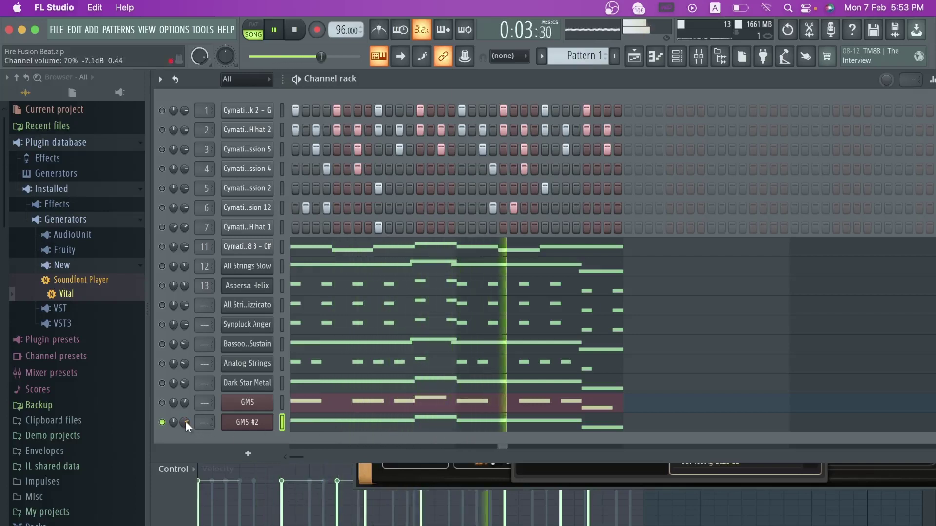
right_click(162, 422)
click(177, 321)
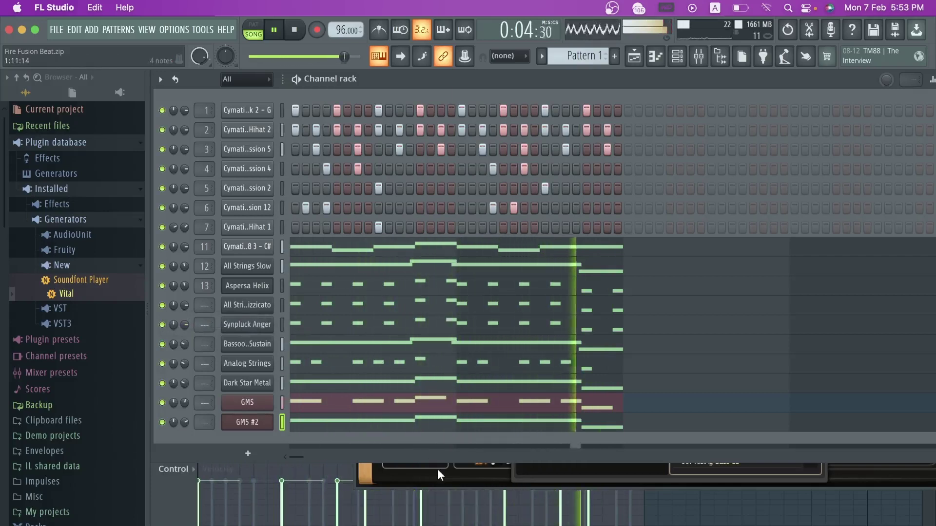
Step: Bring up the playlist, stop playback and move the Pattern 1 clip from Track 1 to Track 2
click(636, 59)
key(space)
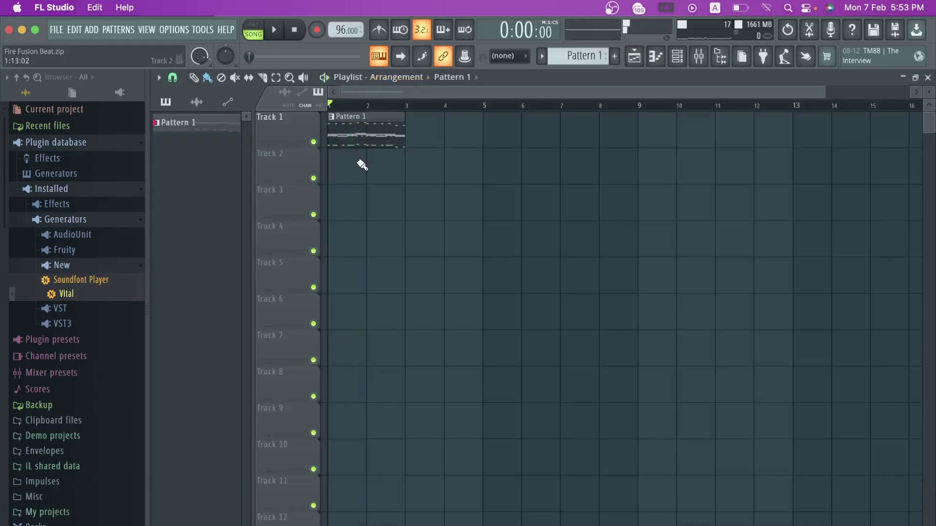
drag(381, 139, 382, 188)
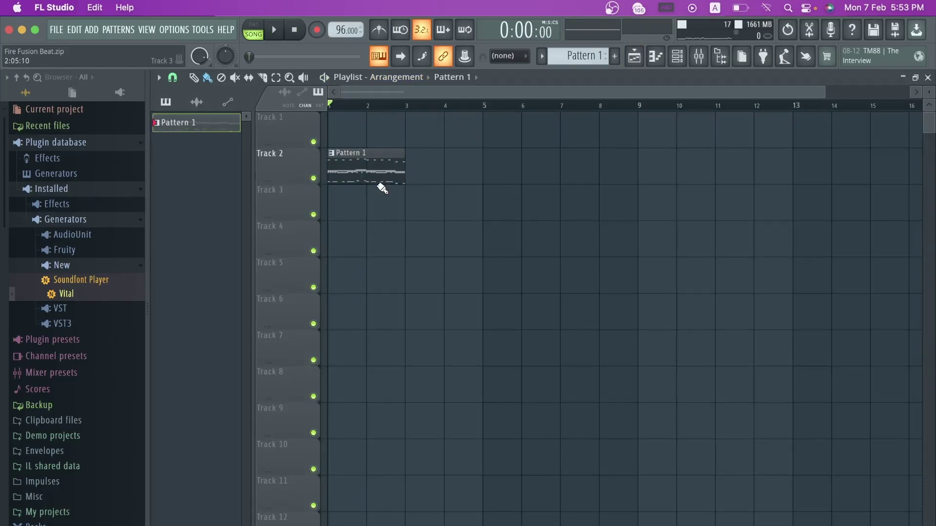
Step: Collapse the New, Generators and Installed folders in the browser's plugin database
click(58, 265)
click(64, 219)
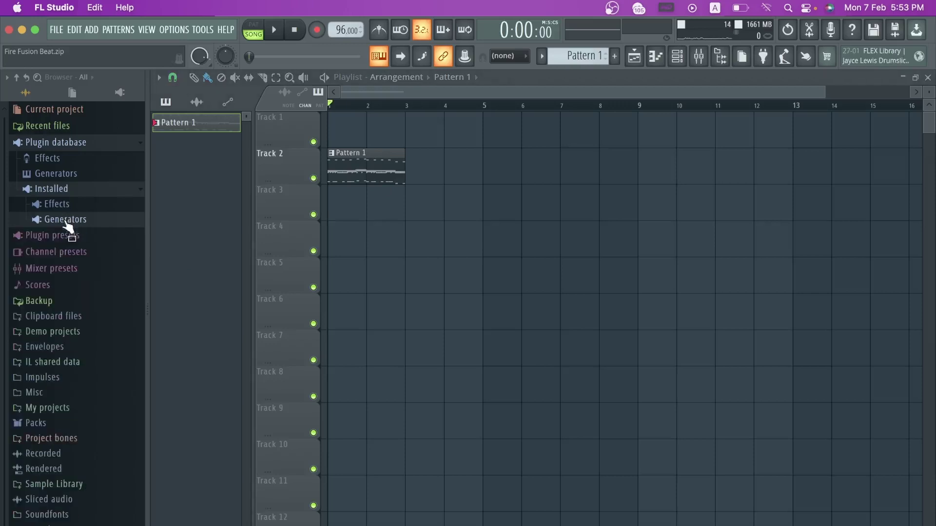
click(56, 189)
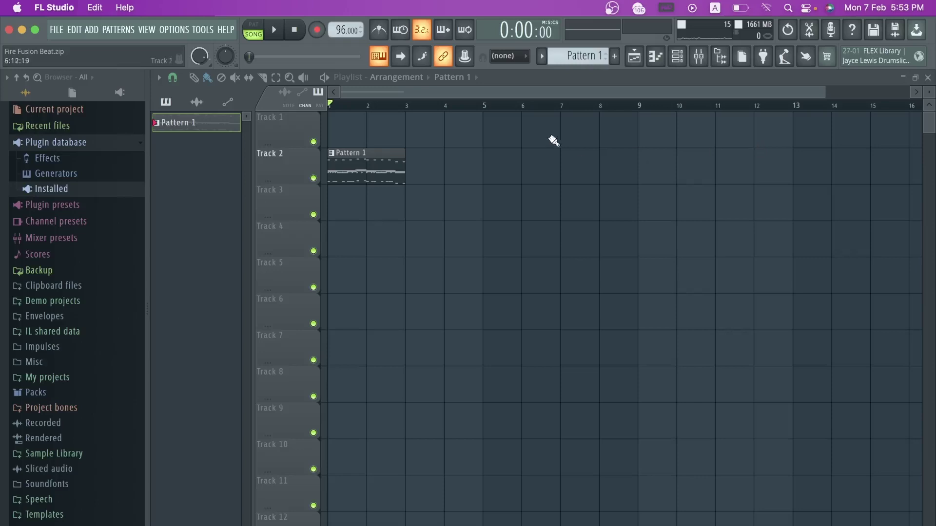
Step: Play the arrangement briefly, stop it and move the Pattern 1 clip back up to Track 1
drag(826, 92, 825, 118)
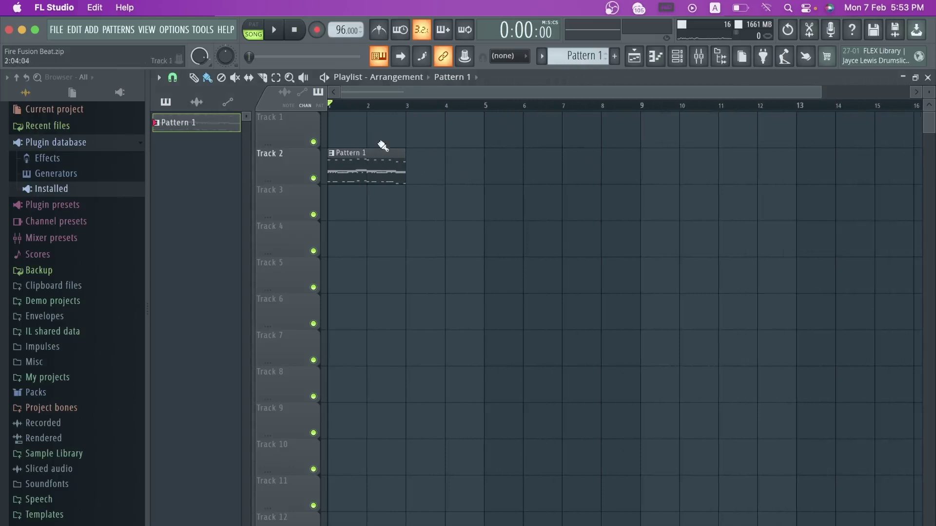
key(space)
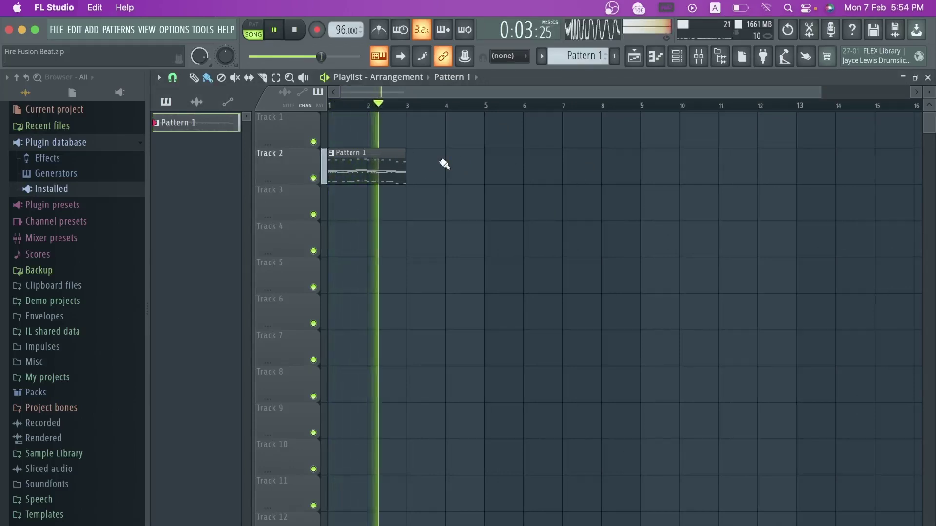
key(space)
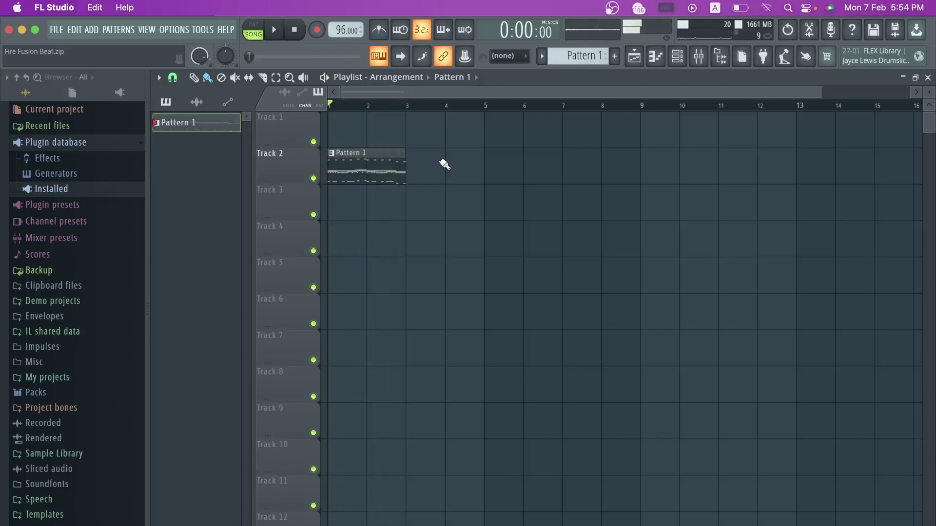
drag(819, 92, 909, 92)
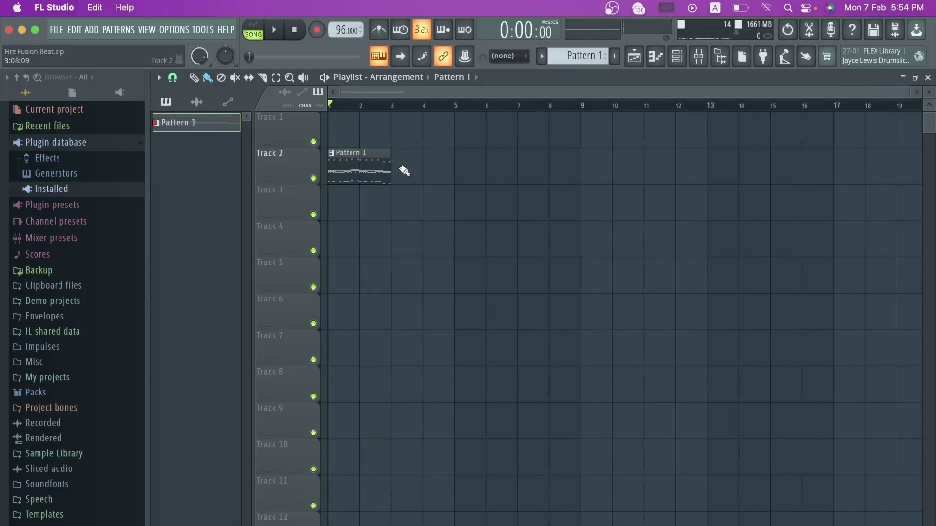
drag(354, 152, 352, 122)
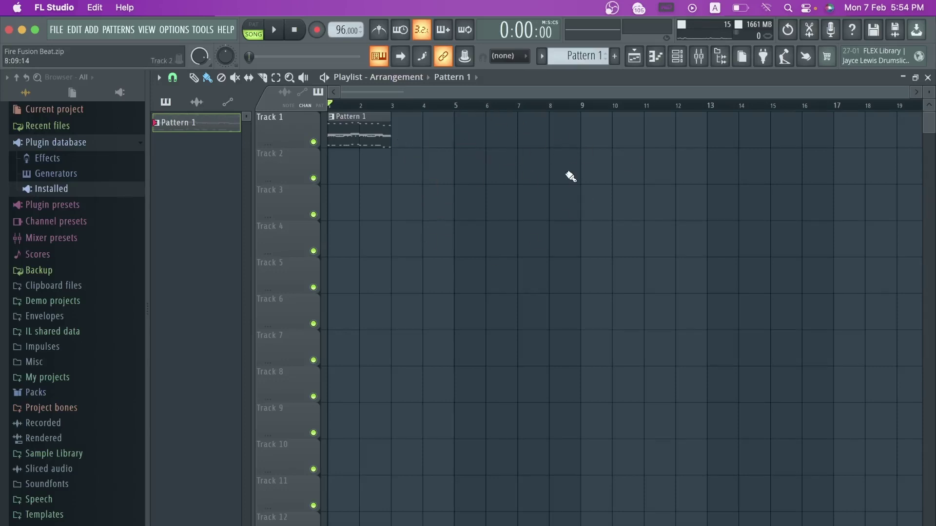
Step: Look over the channels in the channel rack and return to the playlist
click(677, 56)
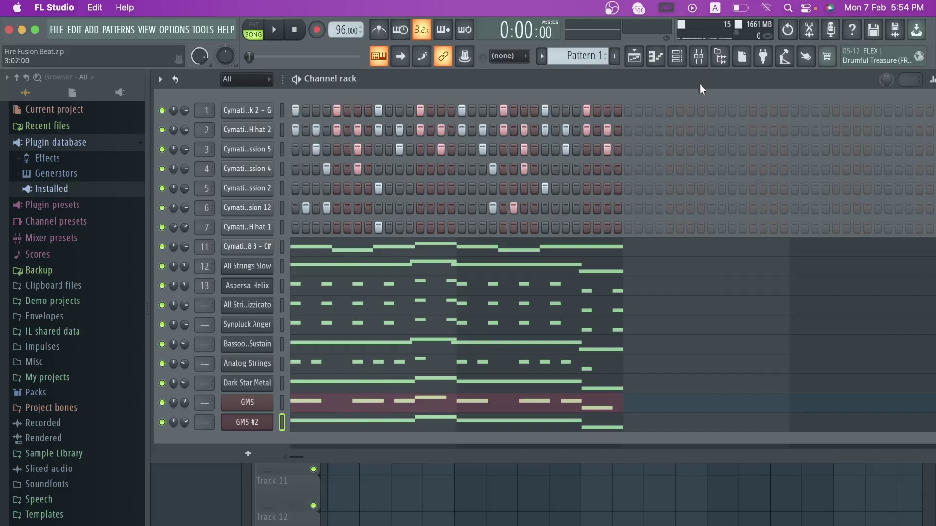
click(679, 57)
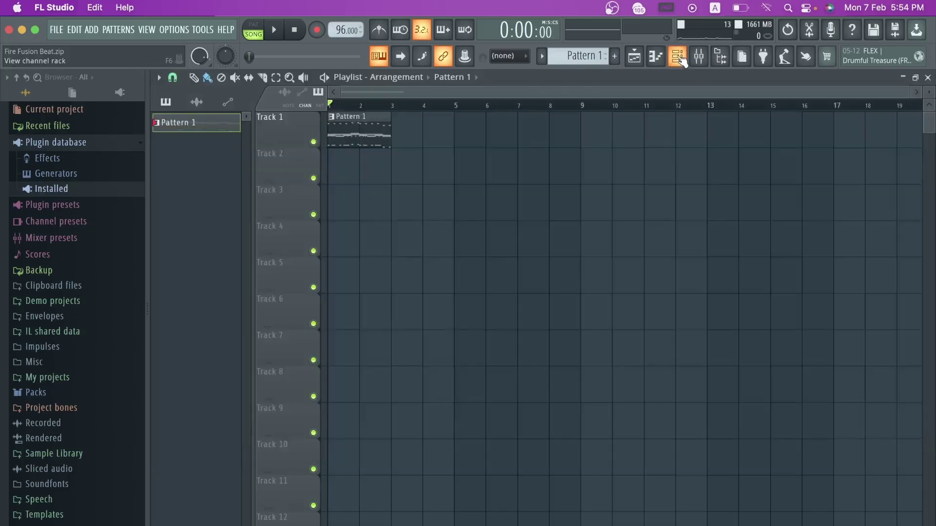
click(678, 57)
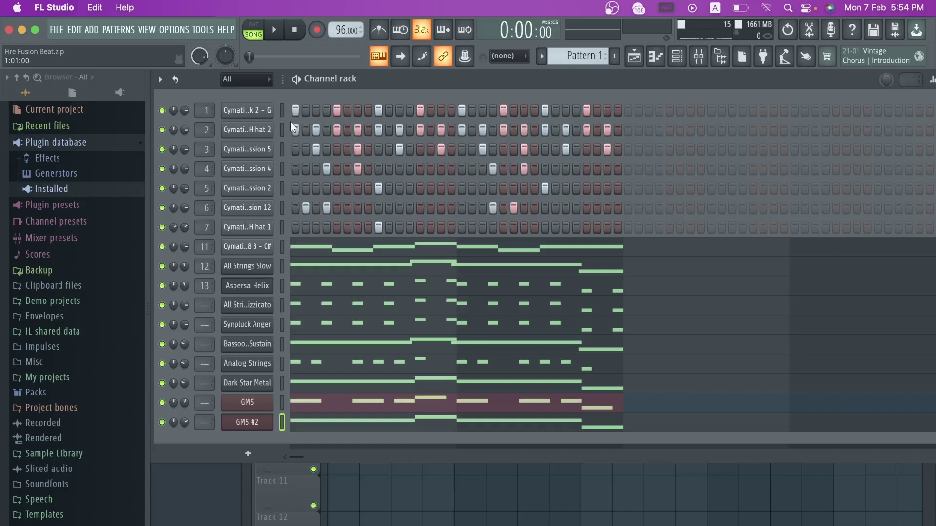
click(634, 57)
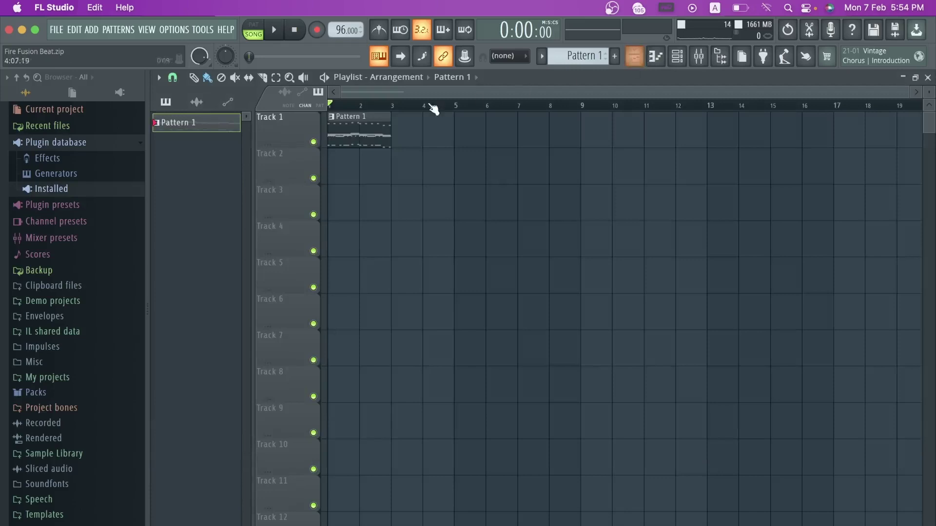
Step: Move the Pattern 1 clip to Track 2 and back to Track 1, saving the project in between
drag(341, 125, 343, 163)
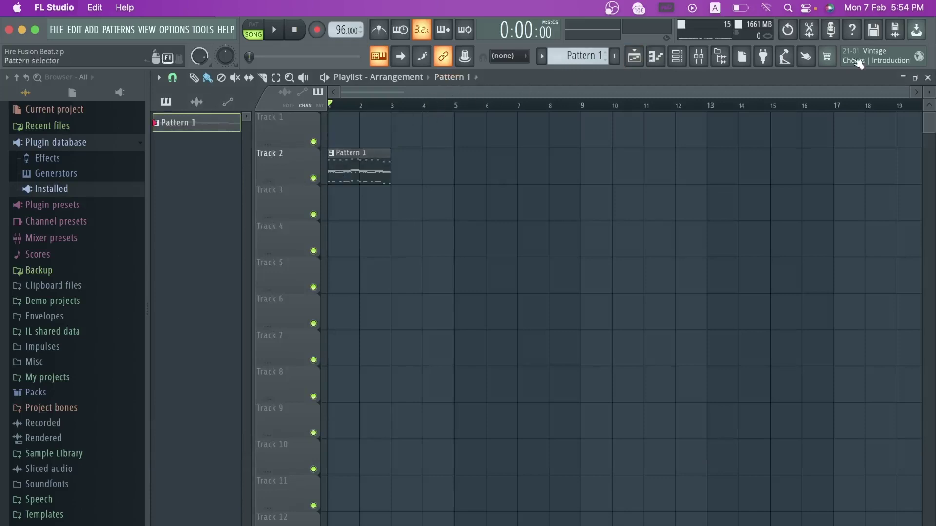
drag(907, 92, 614, 95)
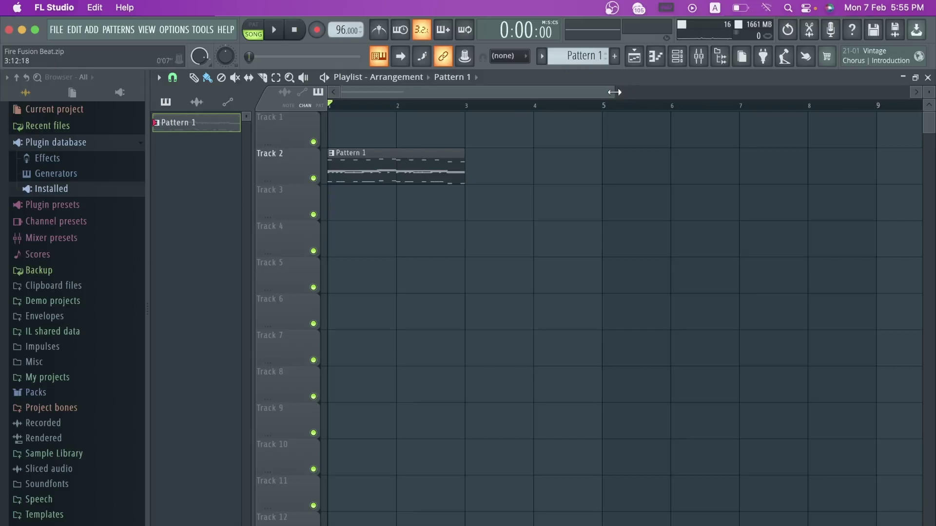
drag(614, 92, 844, 93)
key(super+s)
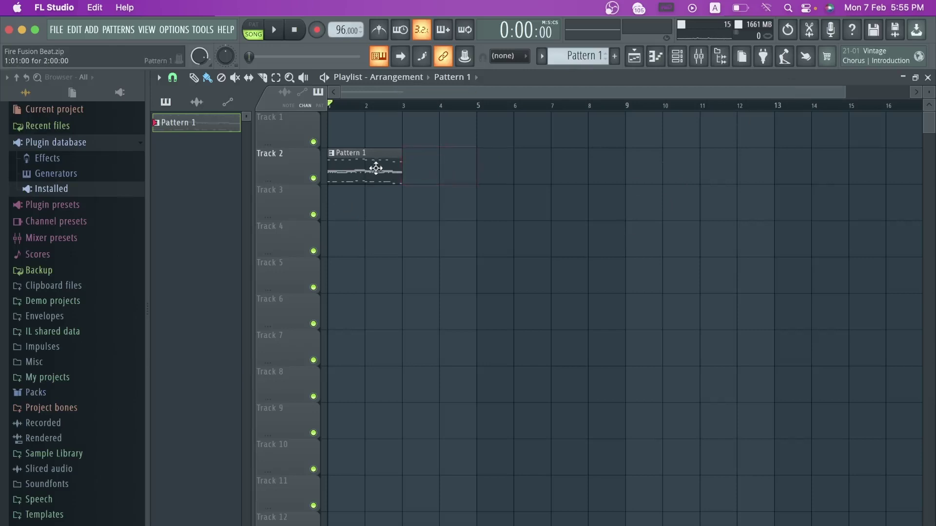
drag(376, 168, 375, 132)
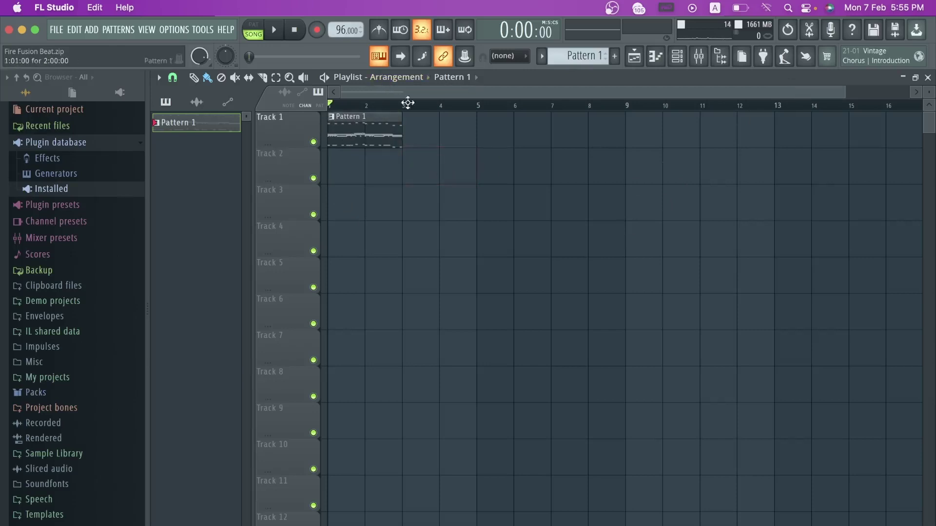
Step: Split Pattern 1 by channel into separate patterns and clear the existing clip from Track 1
click(566, 57)
click(575, 82)
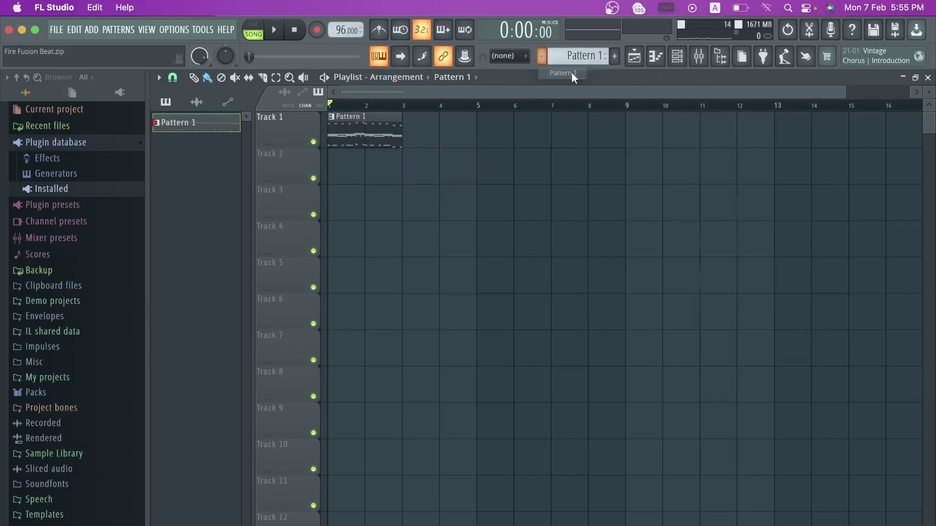
click(578, 56)
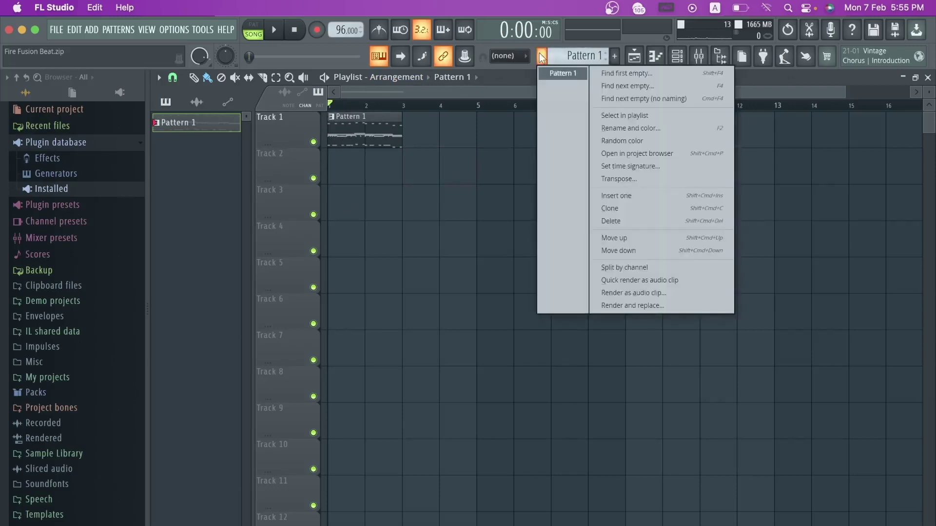
click(619, 271)
right_click(323, 145)
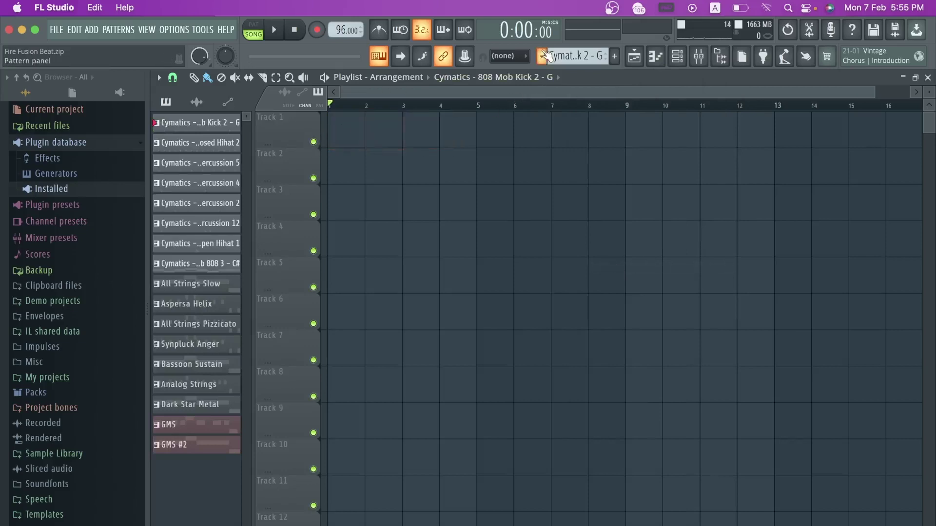
Step: Place the 808 Mob Kick 2 - G pattern on Track 1 and 808 Mob Closed Hihat 2 on Track 2, both at bar 1
click(542, 56)
click(558, 68)
click(343, 128)
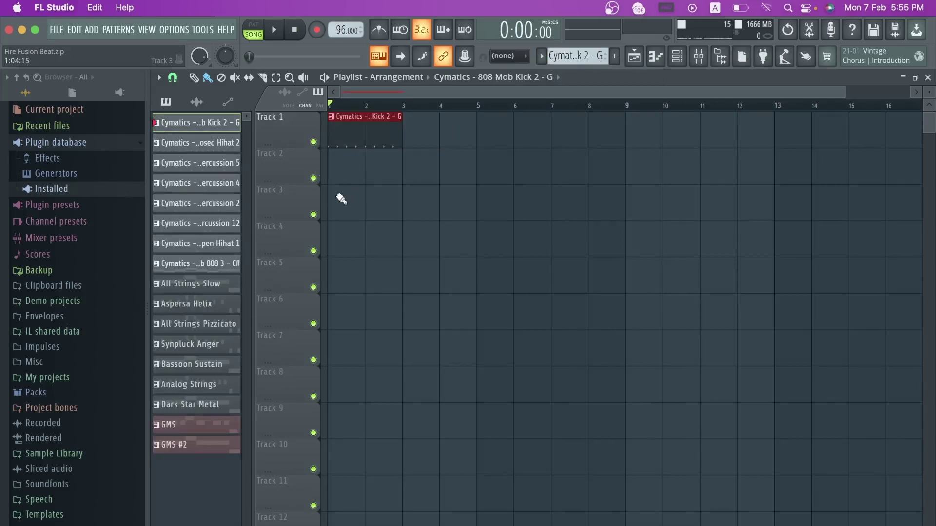
click(541, 56)
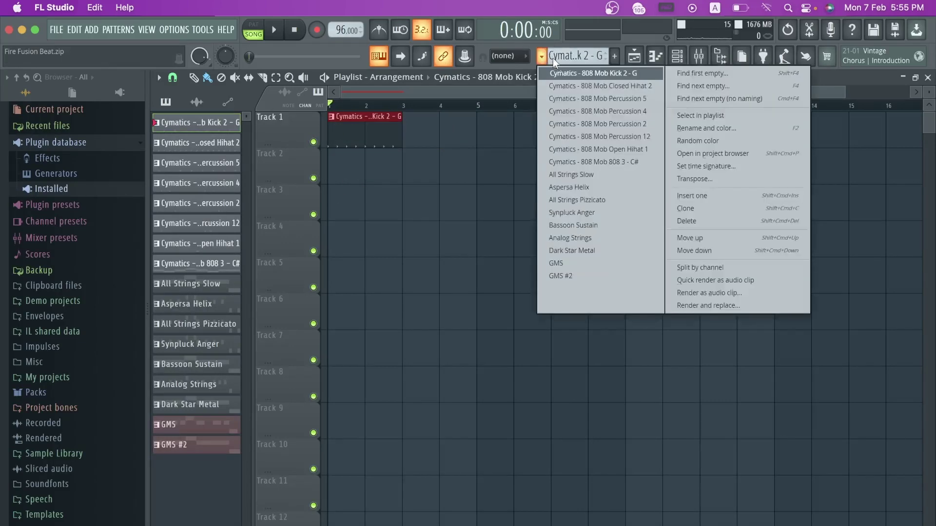
click(564, 87)
click(331, 165)
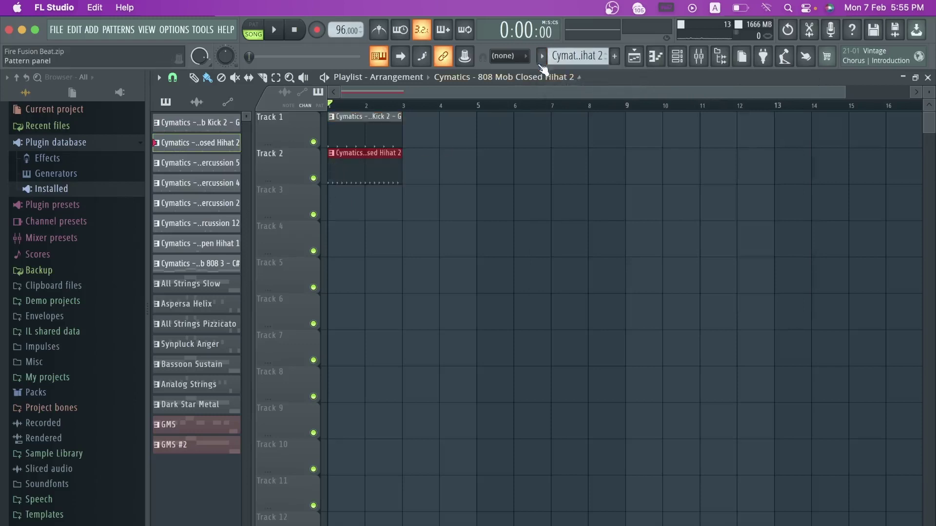
Step: Place the 808 Mob Percussion 5 pattern on Track 3 and 808 Mob Percussion 4 on Track 4, both at bar 1
click(542, 56)
click(566, 98)
click(337, 207)
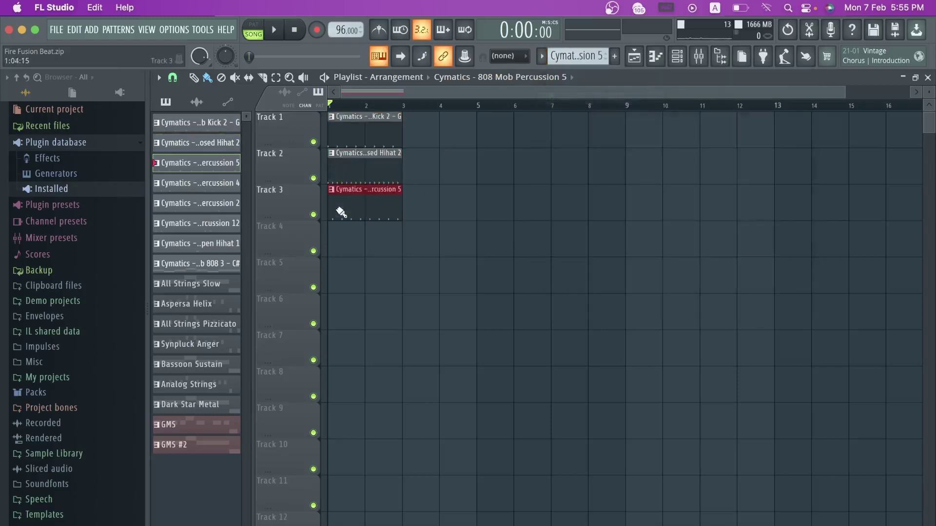
click(541, 57)
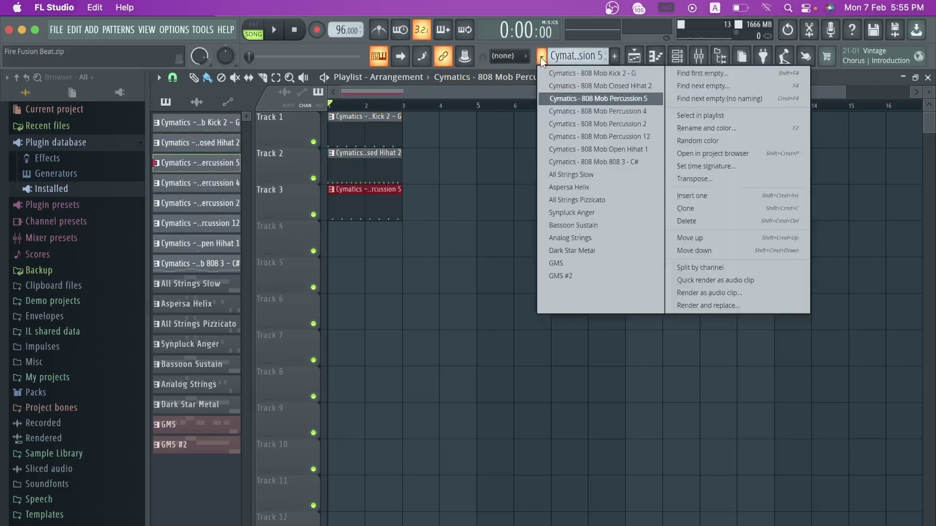
click(560, 111)
click(346, 240)
Step: Place the 808 Mob Percussion 2 pattern on Track 5 and 808 Mob Percussion 12 on Track 6, both at bar 1
click(542, 57)
click(563, 123)
click(337, 279)
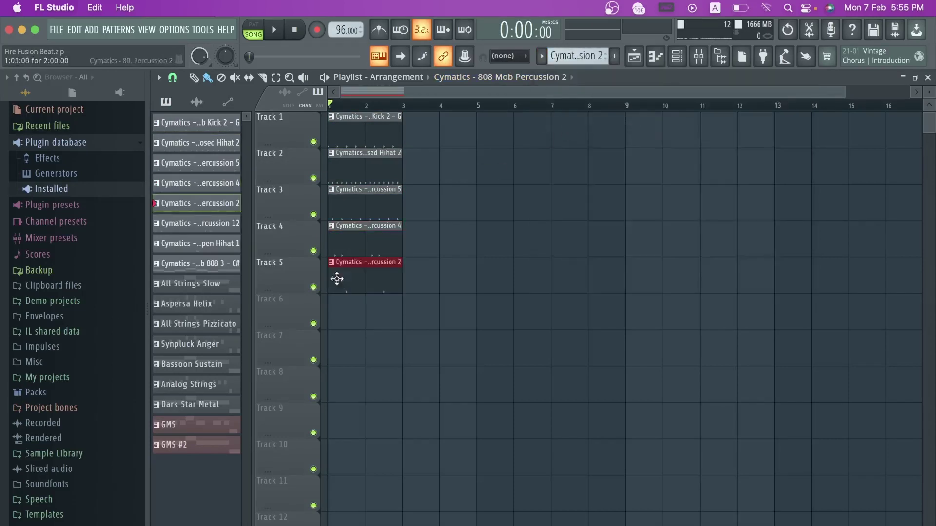
click(541, 56)
click(575, 137)
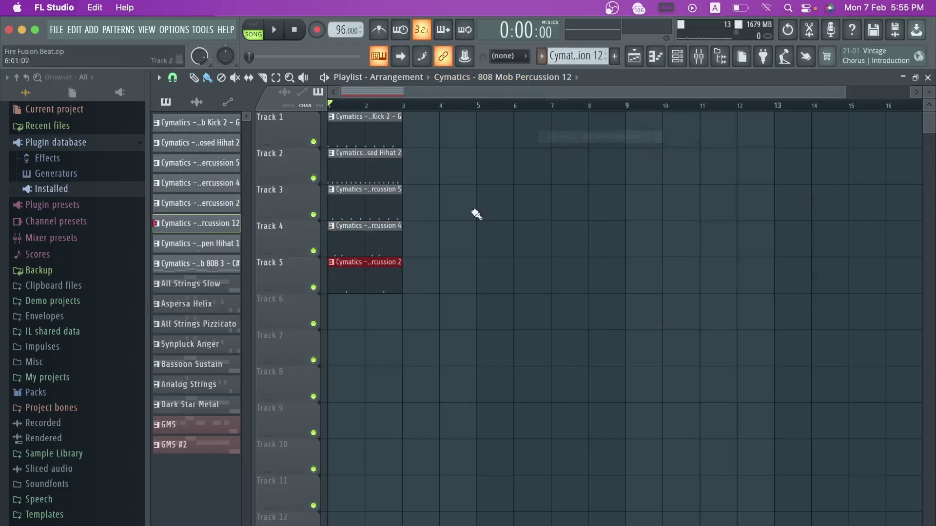
click(340, 315)
Step: Place the one-bar 808 Mob Open Hihat 1 pattern twice on Track 7, at bars 1 and 2
click(541, 56)
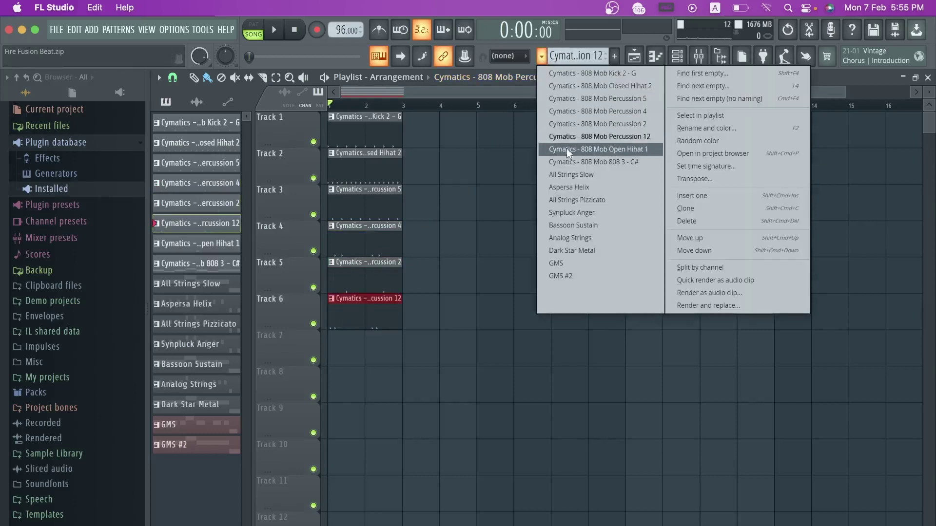
click(567, 149)
click(341, 356)
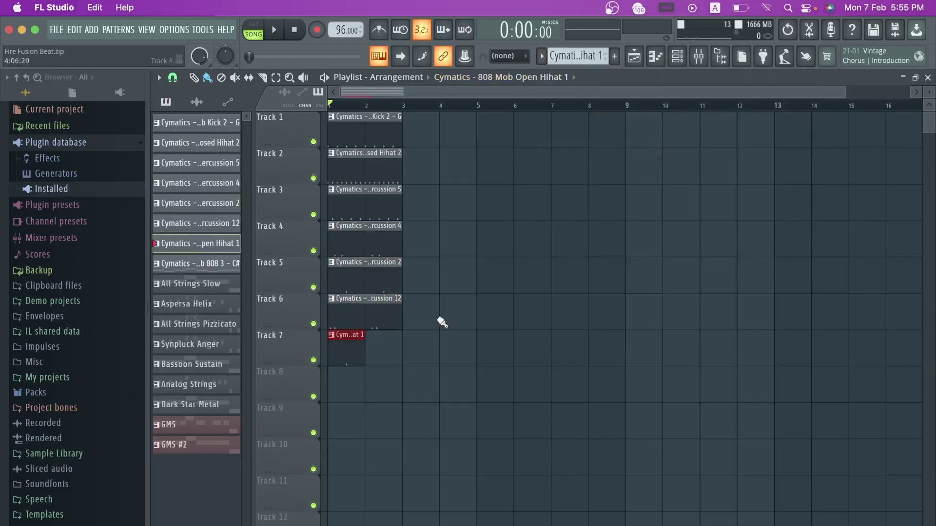
click(378, 358)
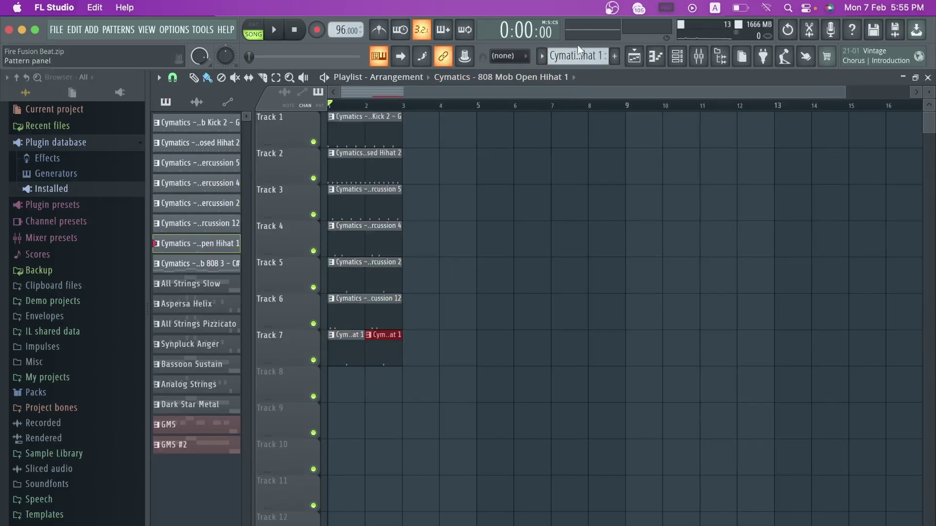
Step: Place the 808 Mob 808 3 - C# pattern on Track 8 and All Strings Slow on Track 9, both at bar 1
click(546, 57)
click(568, 161)
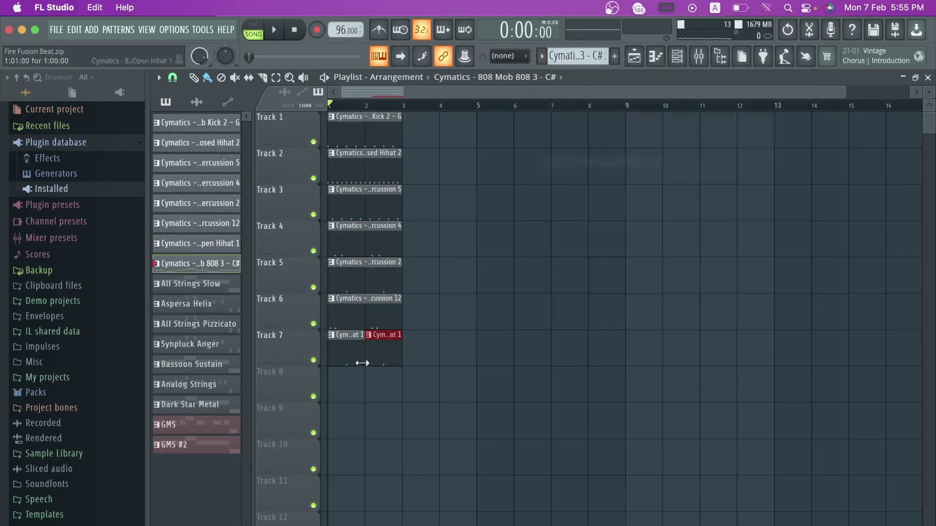
click(346, 389)
click(541, 57)
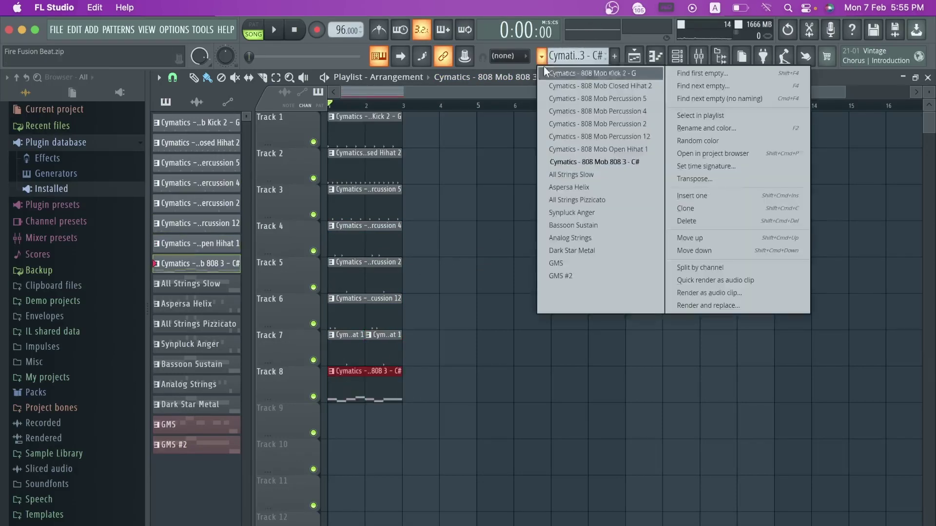
click(559, 174)
click(351, 426)
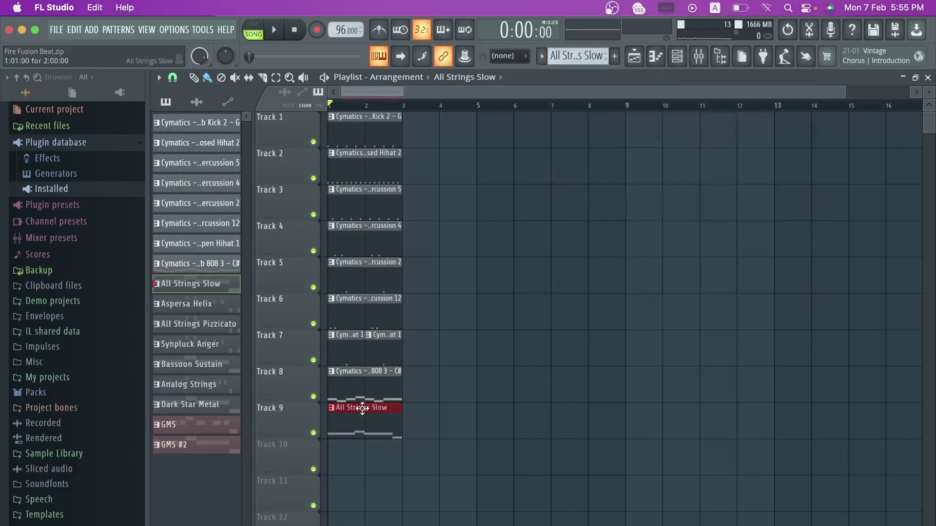
Step: Place the Aspersa Helix pattern on Track 10 and All Strings Pizzicato on Track 11, both at bar 1
click(546, 55)
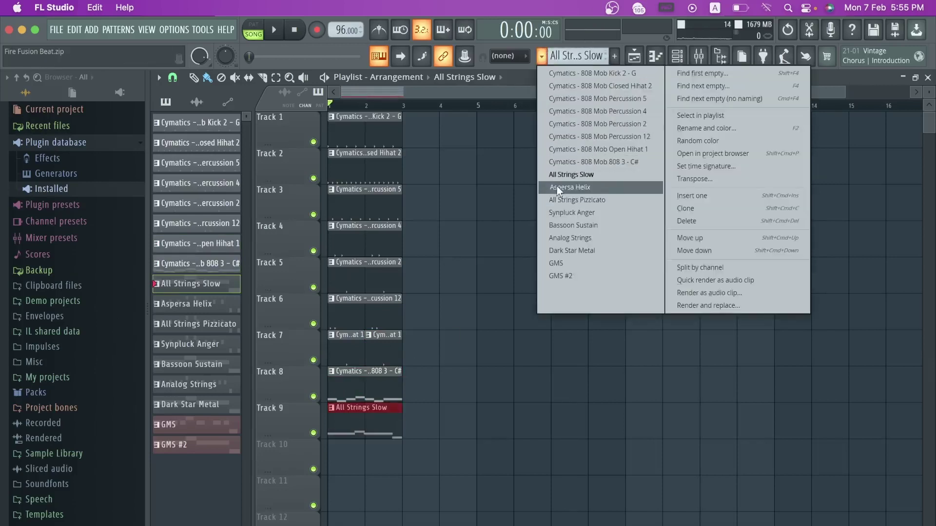
click(560, 185)
click(338, 465)
click(541, 57)
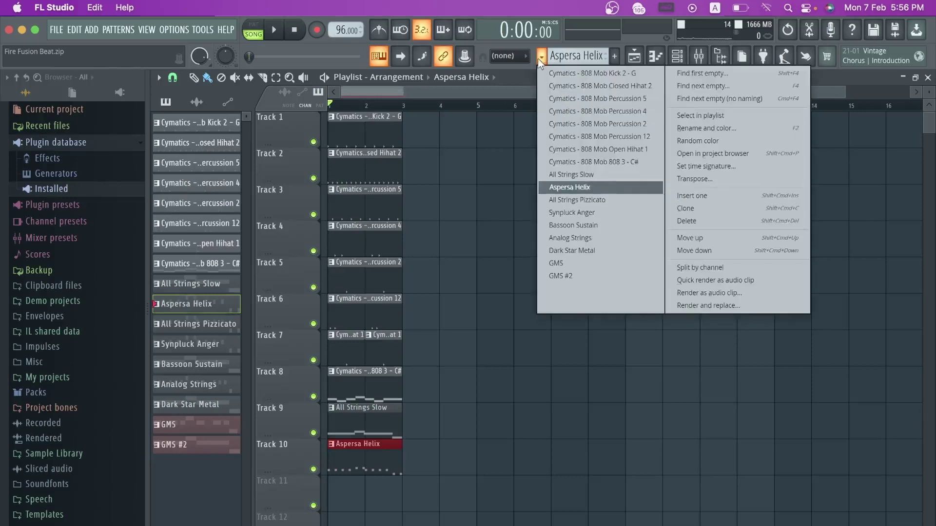
click(575, 200)
scroll(432, 396, down, 10)
scroll(432, 399, up, 5)
click(335, 322)
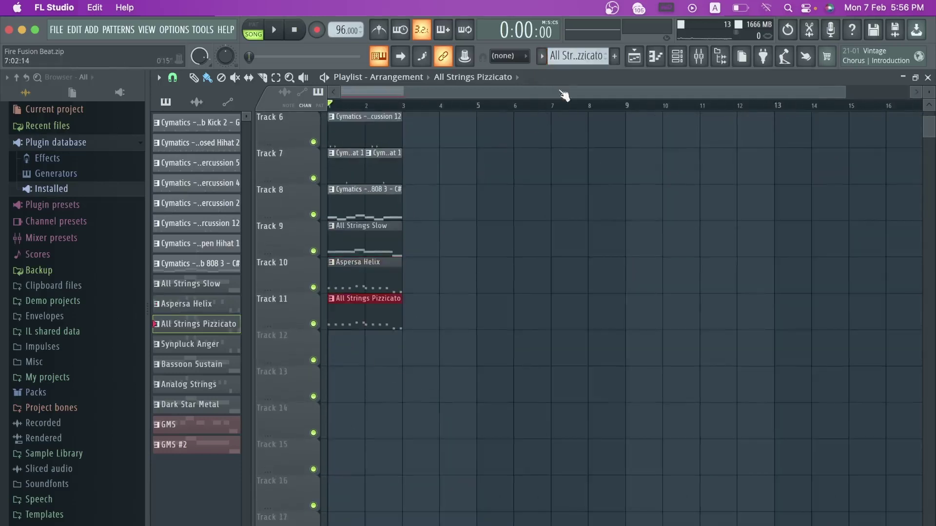
Step: Place the Synpluck Anger pattern on Track 12 and Bassoon Sustain on Track 13, both at bar 1
click(544, 56)
click(571, 214)
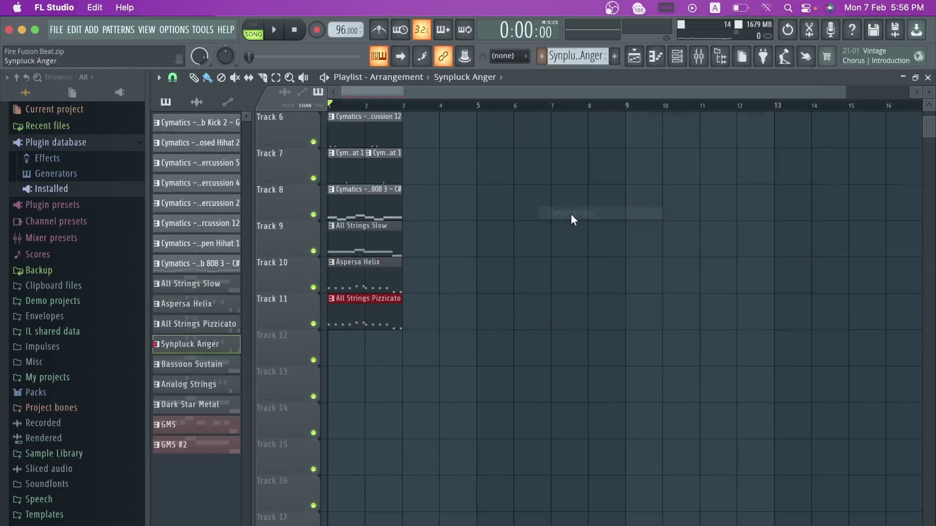
click(342, 346)
click(541, 56)
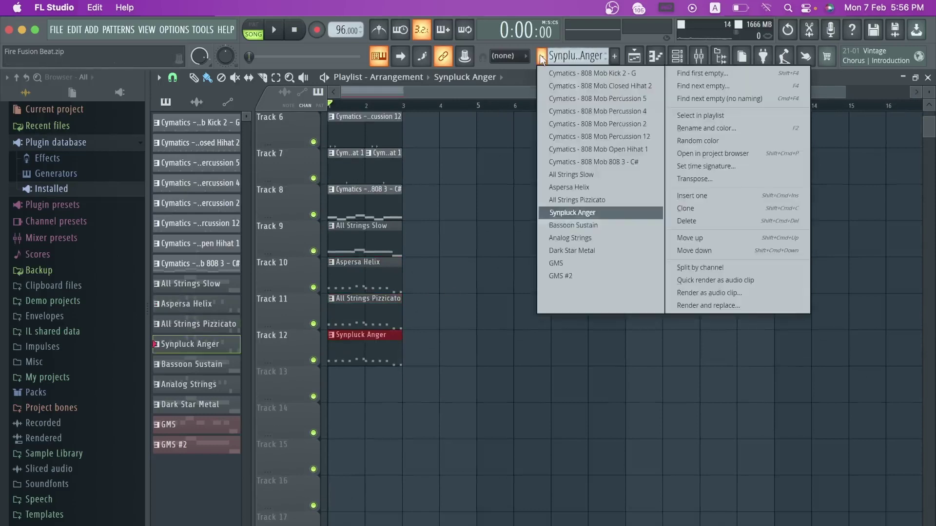
click(345, 372)
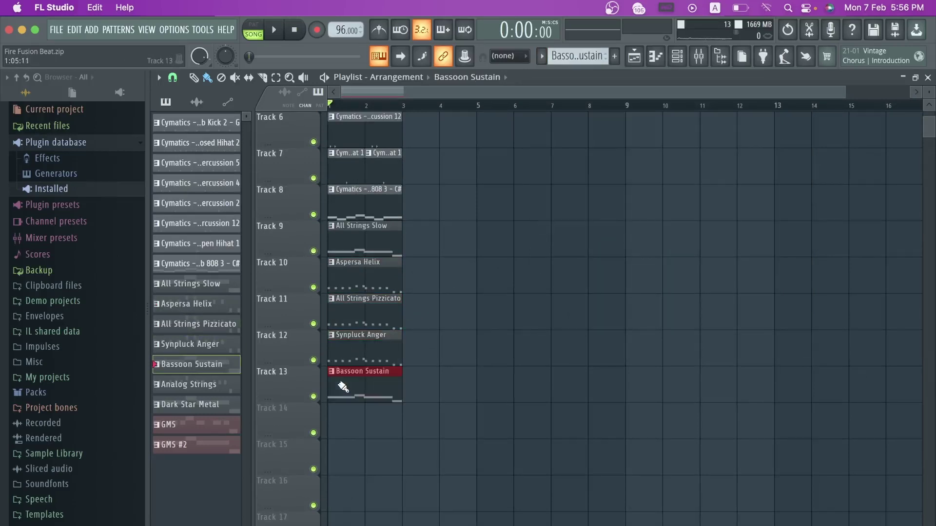
Step: Place the Analog Strings pattern on Track 14 and Dark Star Metal on Track 15, both at bar 1
click(541, 56)
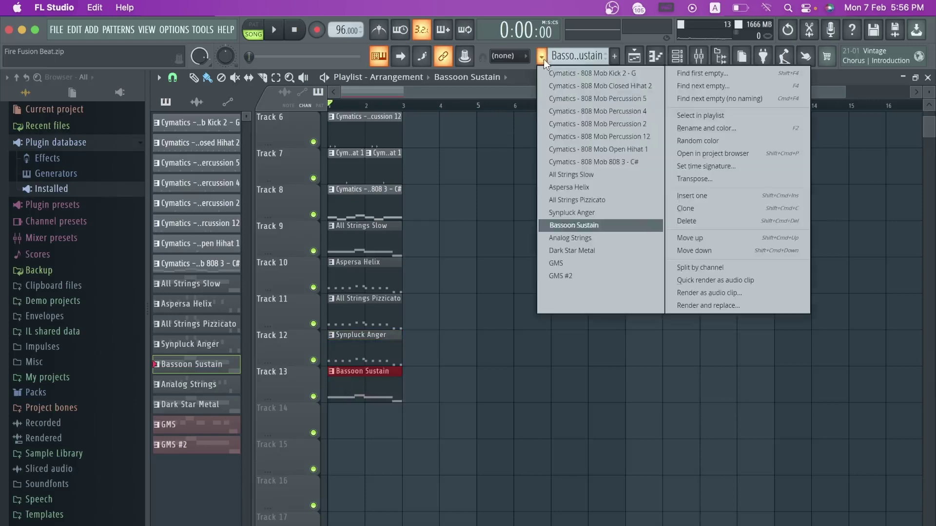
click(566, 237)
click(341, 422)
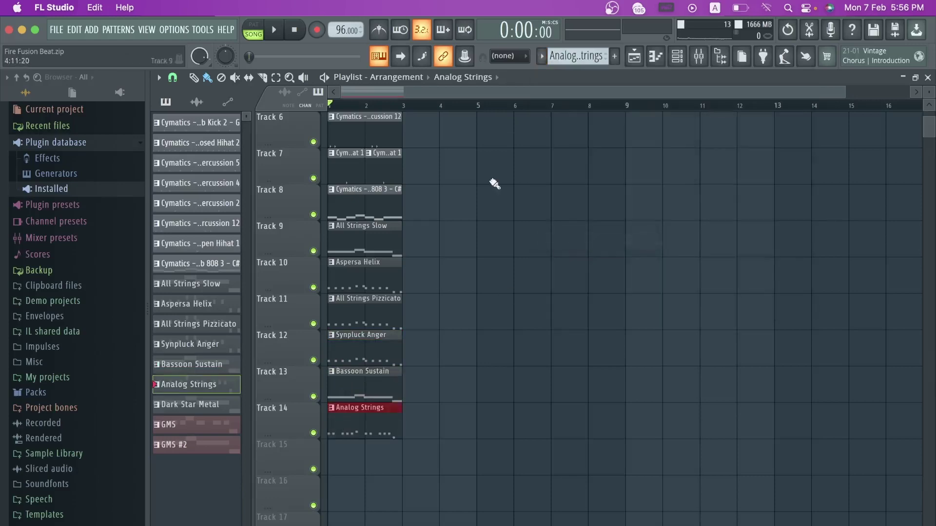
click(542, 56)
click(555, 250)
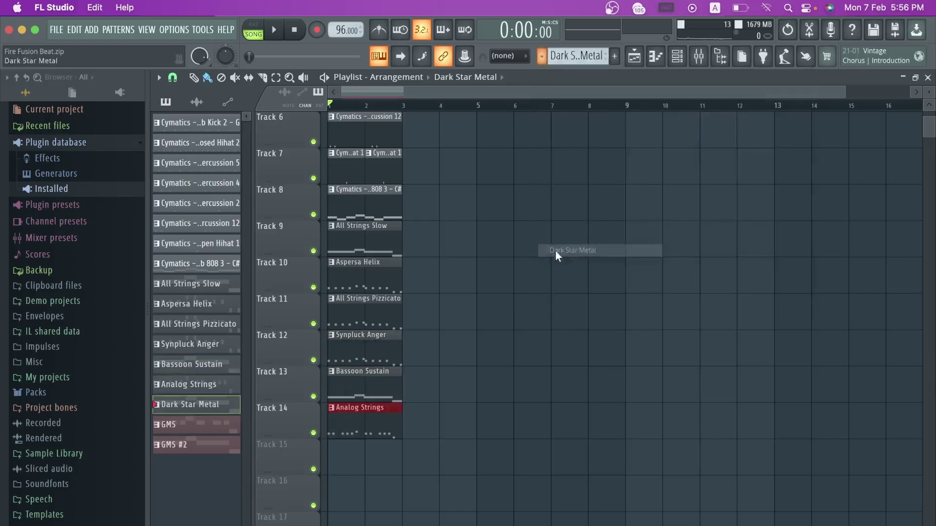
click(335, 465)
Step: Place the GMS pattern on Track 16 and GMS #2 on Track 17, both at bar 1
click(542, 57)
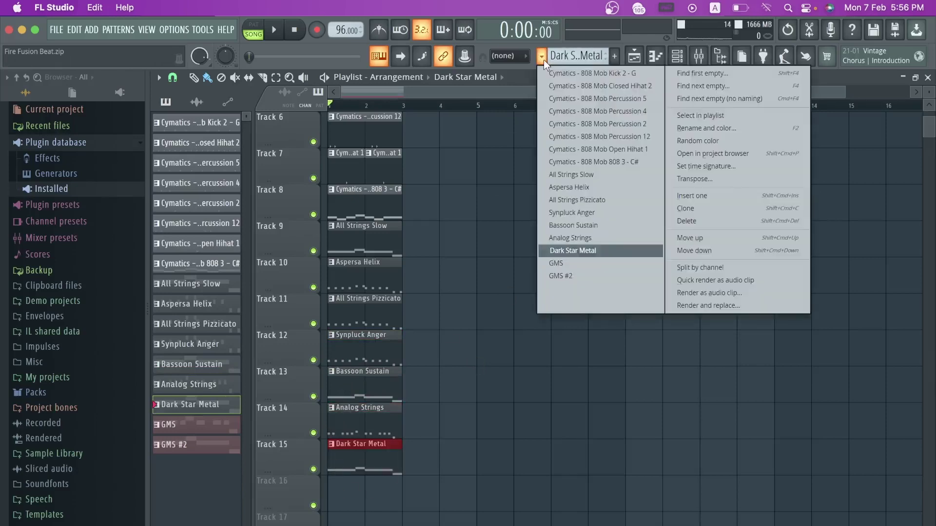
click(564, 268)
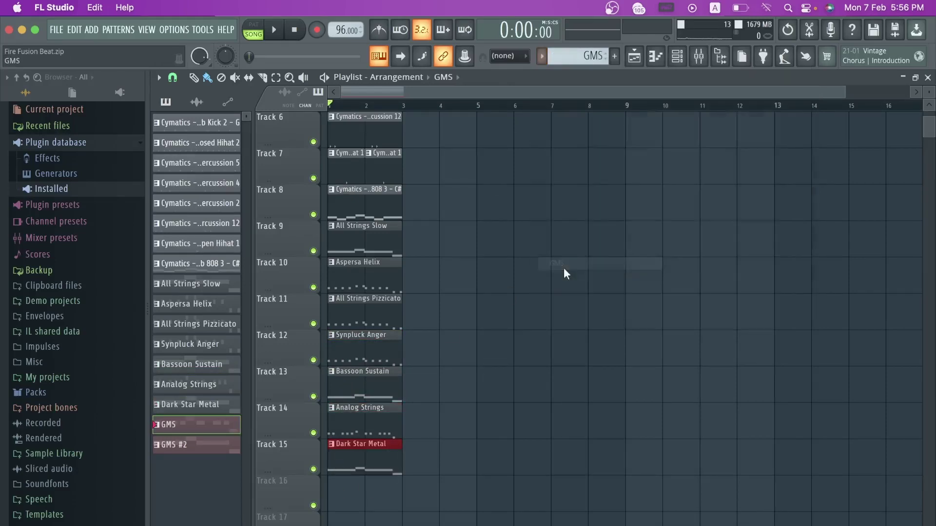
scroll(542, 339, down, 3)
click(337, 276)
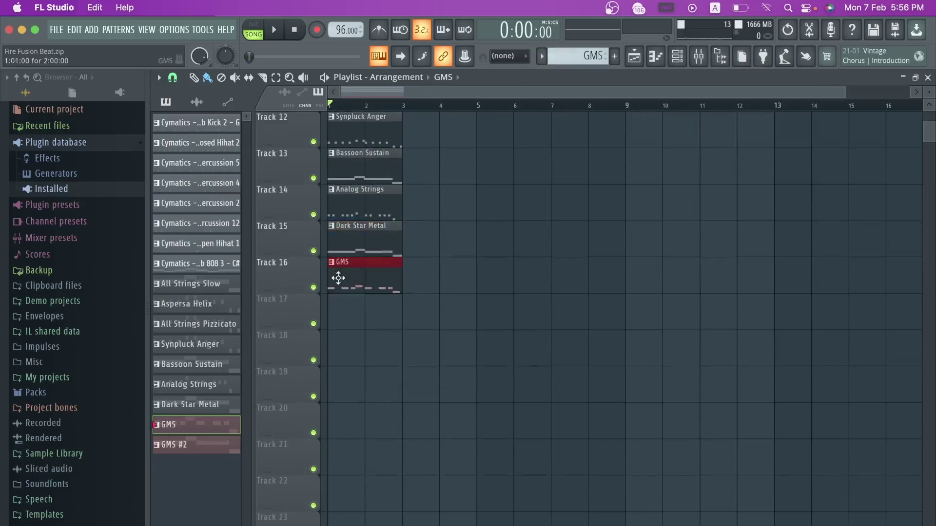
click(542, 57)
click(563, 276)
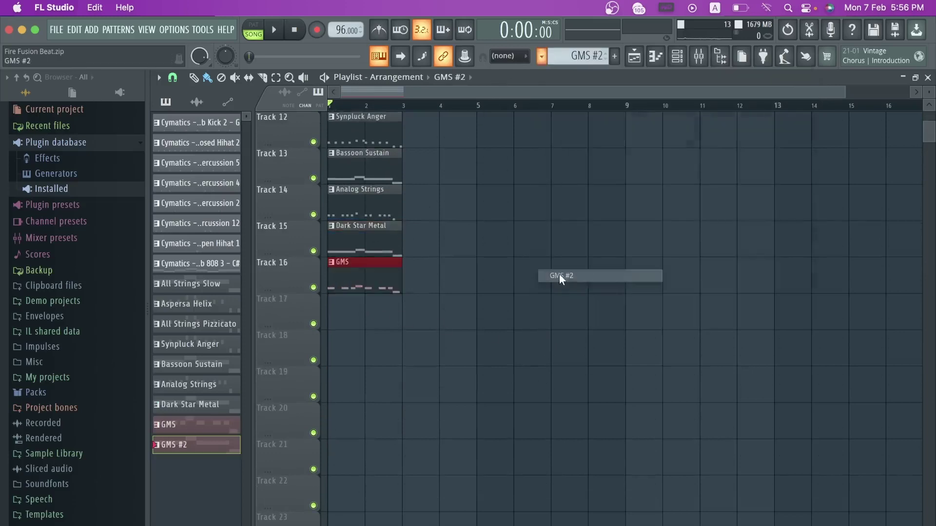
click(363, 312)
Step: Select all playlist clips and duplicate the two-bar block three times so every track is filled up to bar 9
scroll(536, 216, up, 3)
scroll(536, 216, up, 3)
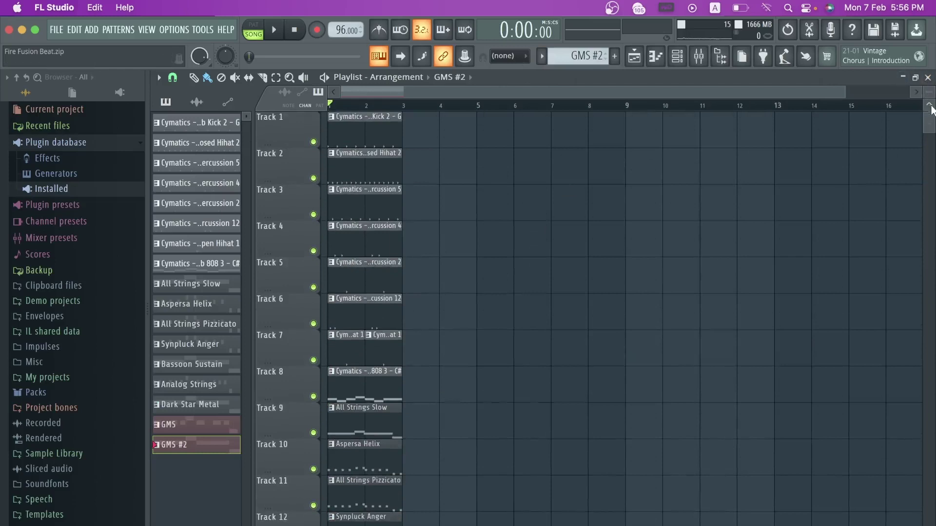
scroll(616, 249, down, 7)
scroll(616, 249, up, 6)
scroll(616, 248, down, 5)
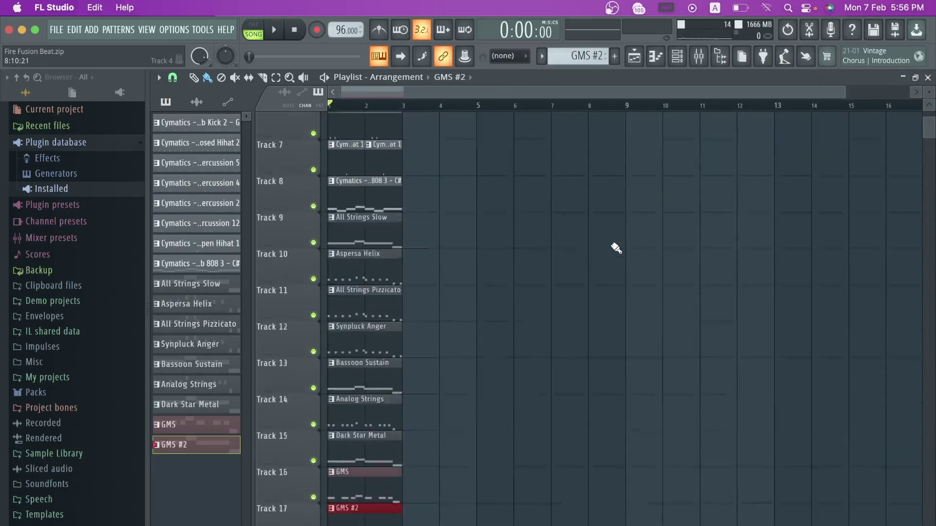
key(super+a)
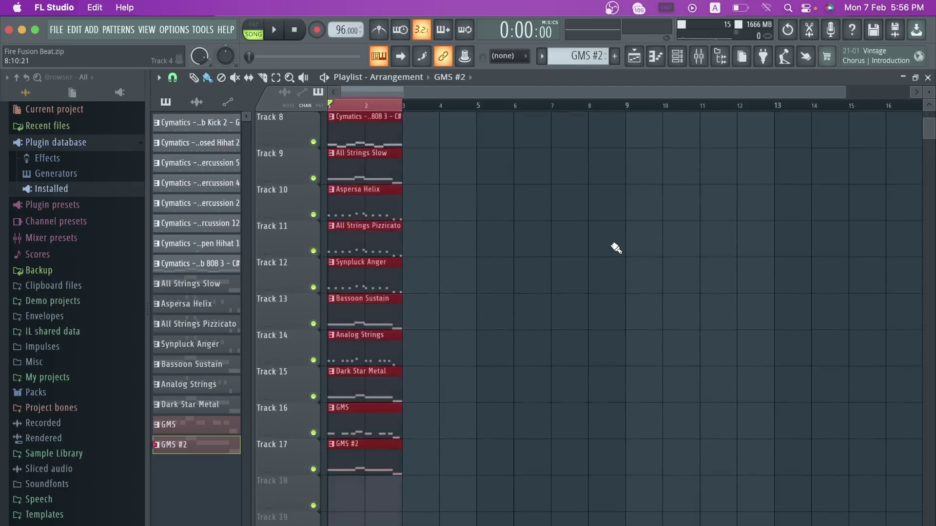
scroll(616, 249, up, 7)
key(super+b)
key(super+b)
key(super+b)
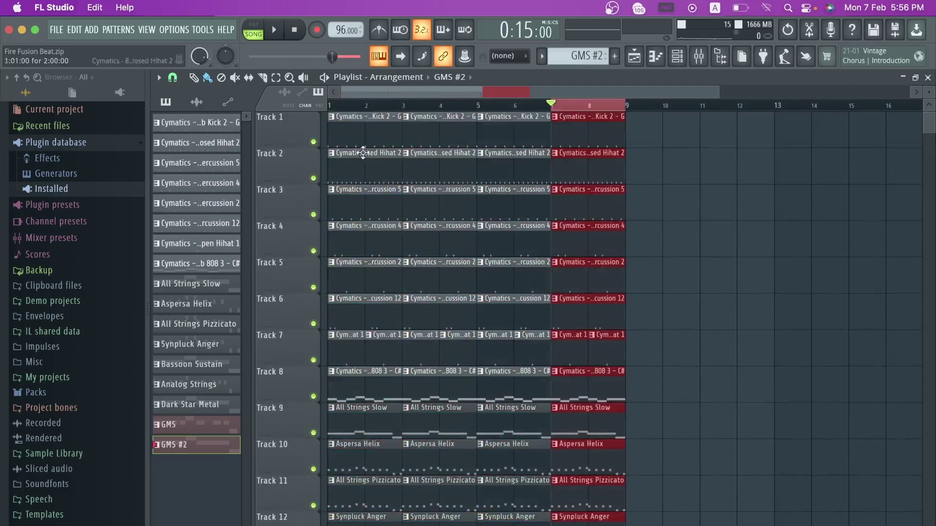
Step: Select all clips again and duplicate the eight-bar block three times to extend the arrangement to bar 33
key(super+a)
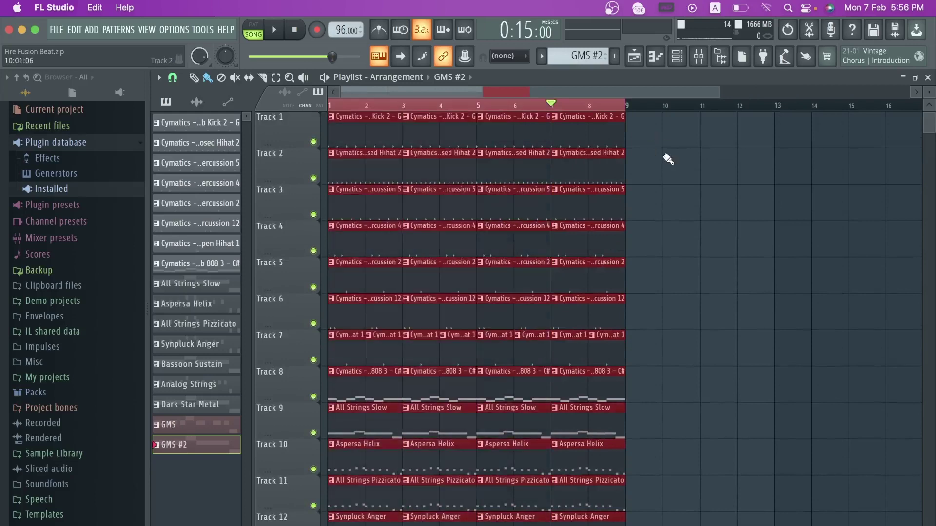
key(super+b)
key(super+b)
key(super+b)
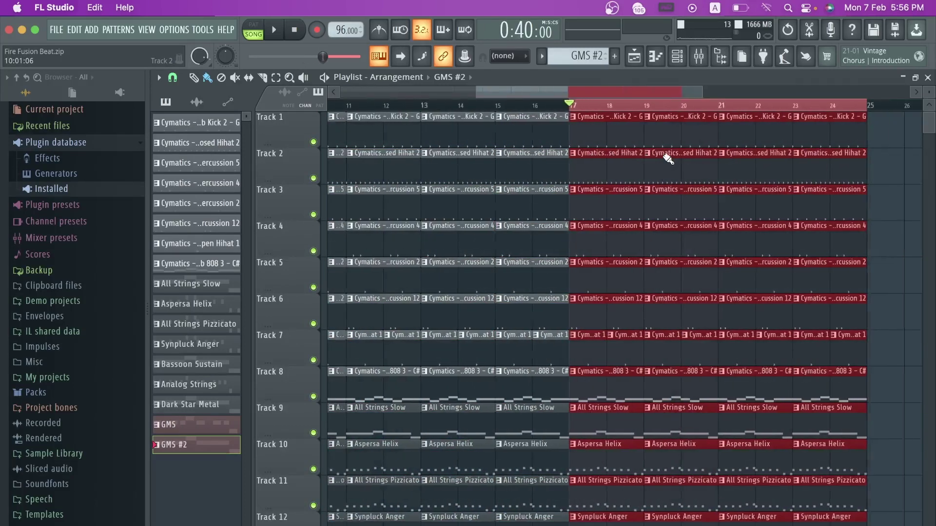
scroll(668, 159, left, 10)
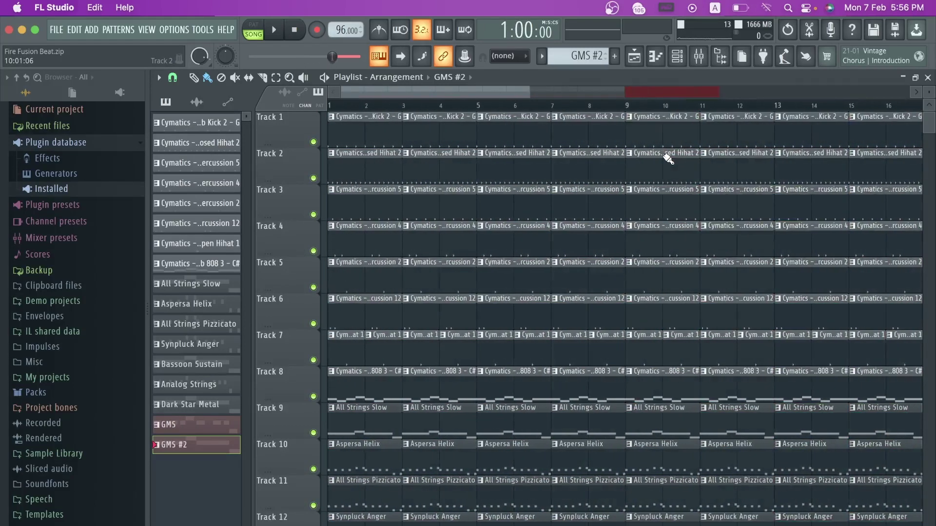
scroll(668, 159, left, 4)
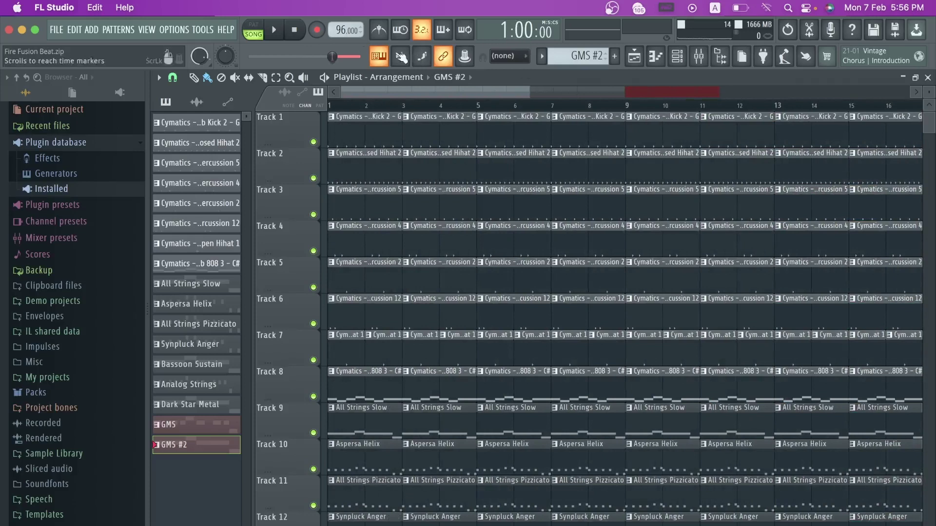
Step: Play back the opening bars of the arrangement, stop, and move the playhead to bar 9
key(space)
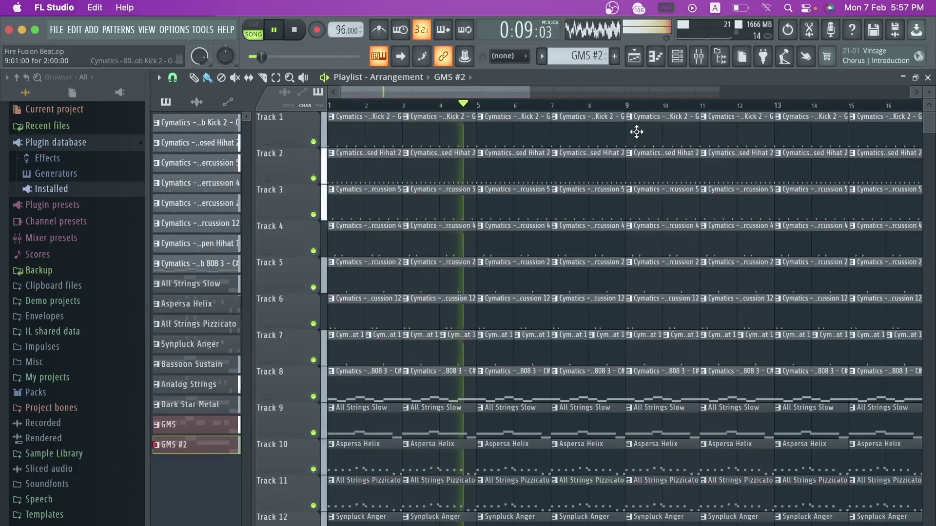
key(space)
click(626, 106)
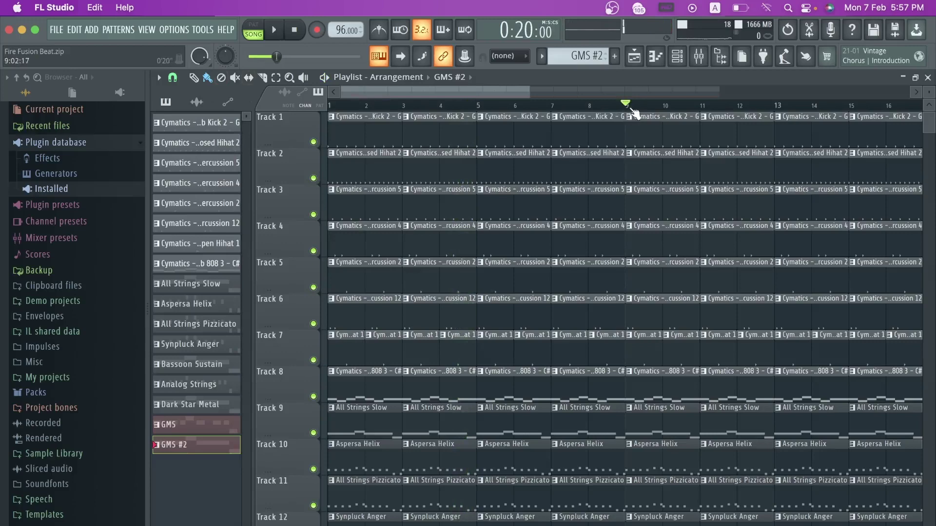
Step: Review the song's section points along the timeline, moving the playhead to bars 5, 13 and 29
drag(511, 92, 769, 89)
drag(604, 92, 477, 99)
click(416, 106)
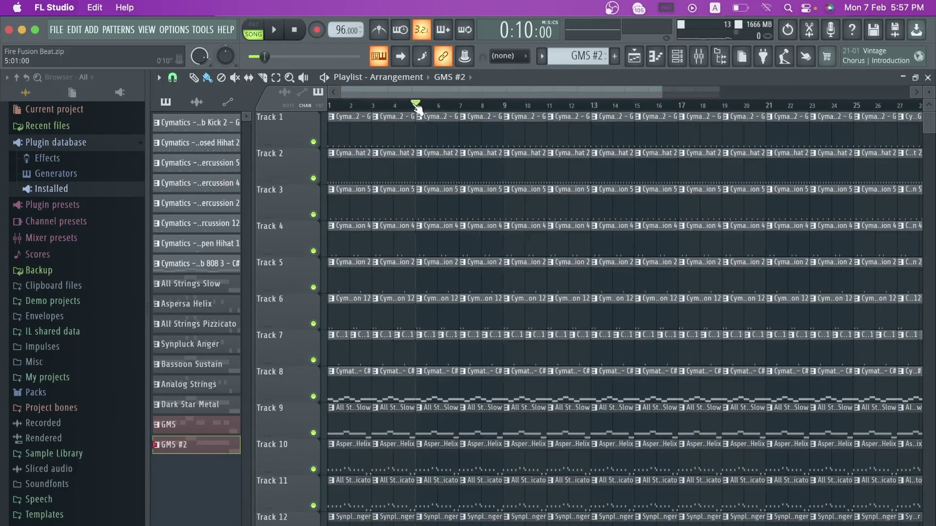
click(591, 106)
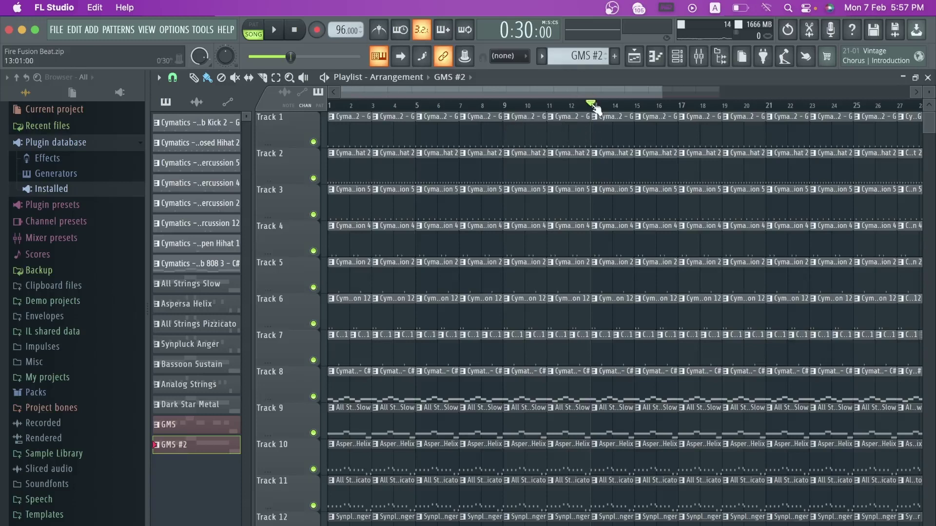
drag(600, 92, 693, 92)
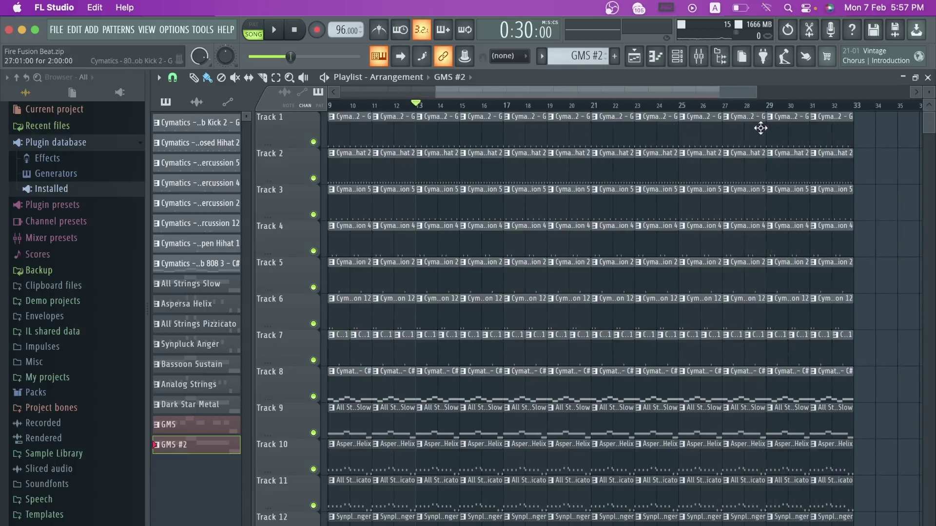
click(767, 104)
drag(710, 91, 804, 90)
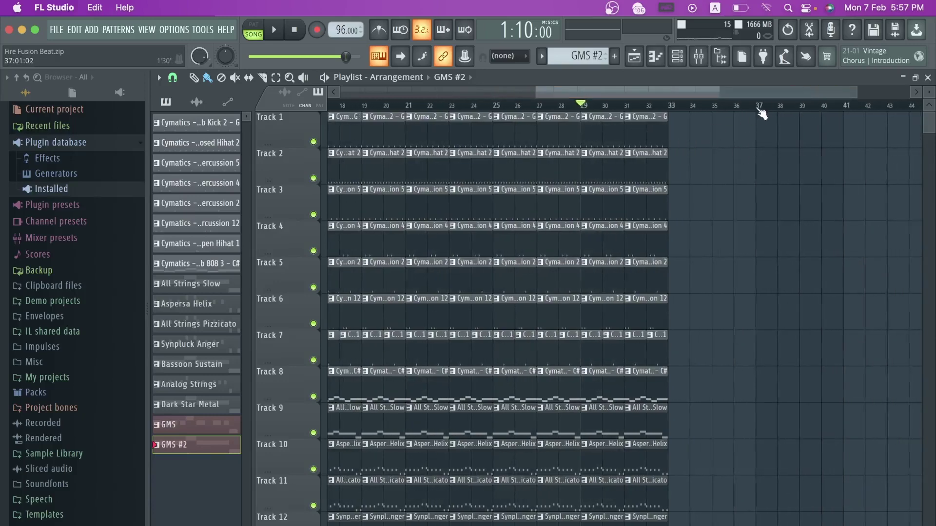
drag(745, 90, 825, 91)
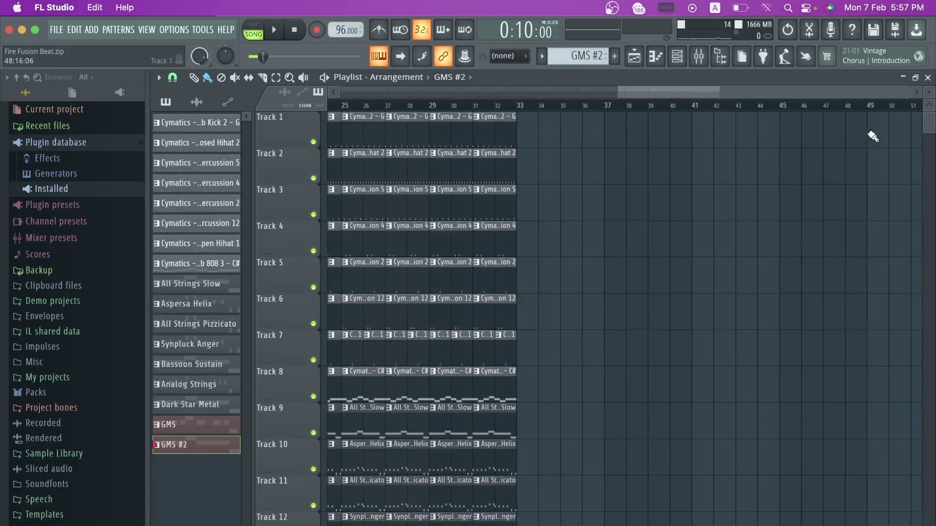
drag(709, 91, 790, 100)
drag(700, 92, 419, 134)
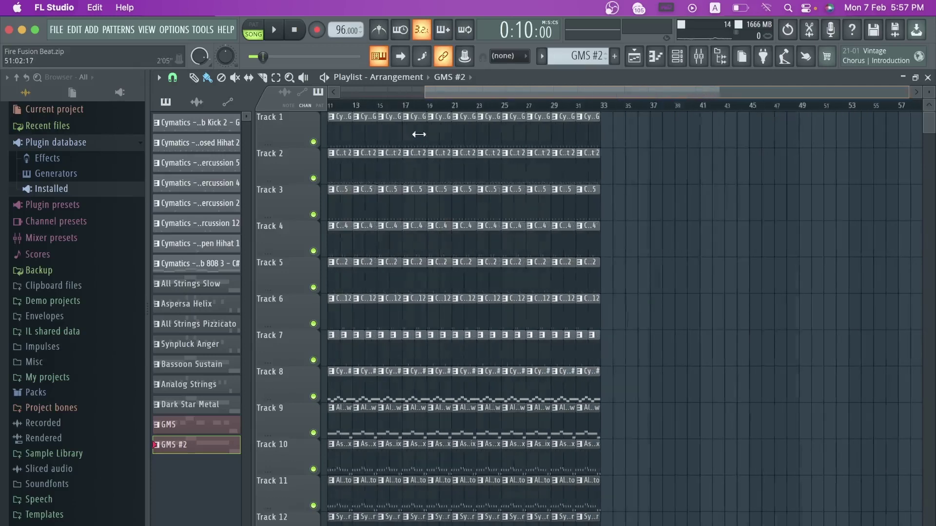
Step: Select all clips and duplicate the 32-bar block once to extend the arrangement to bar 65
key(ctrl+a)
key(ctrl+b)
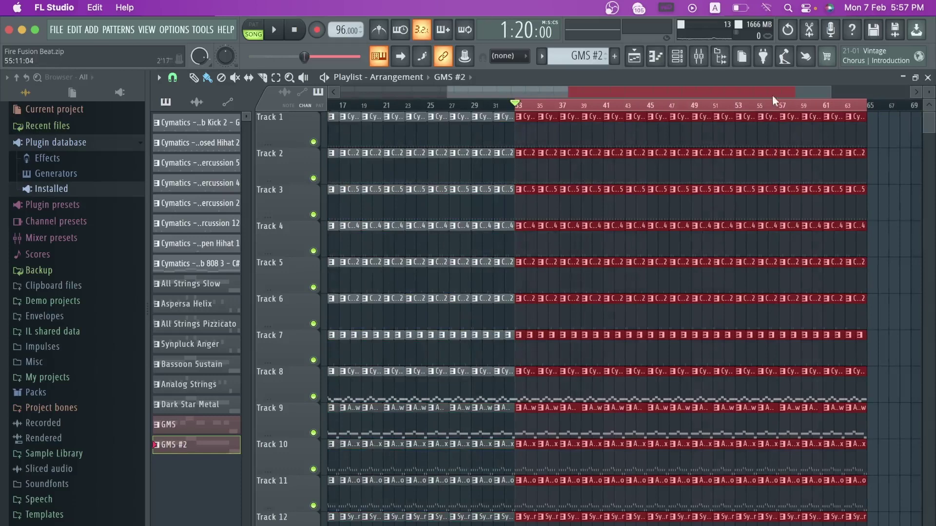
scroll(523, 90, left, 5)
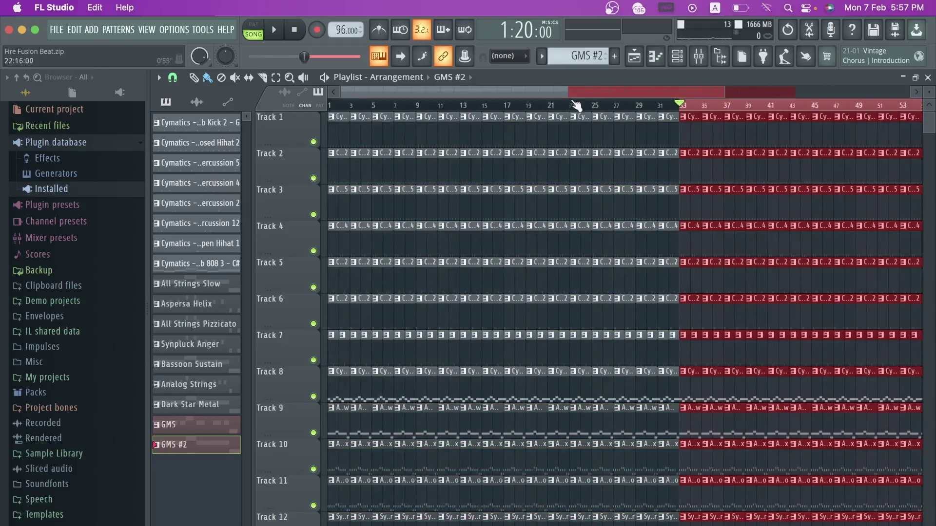
Step: Move the playhead to bar 2 and insert one empty playlist track above the kick track
click(341, 107)
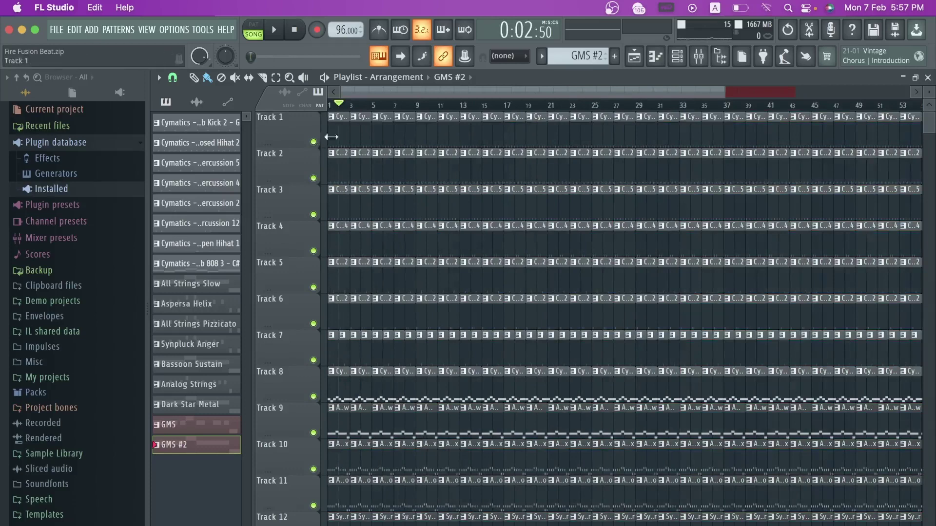
right_click(294, 131)
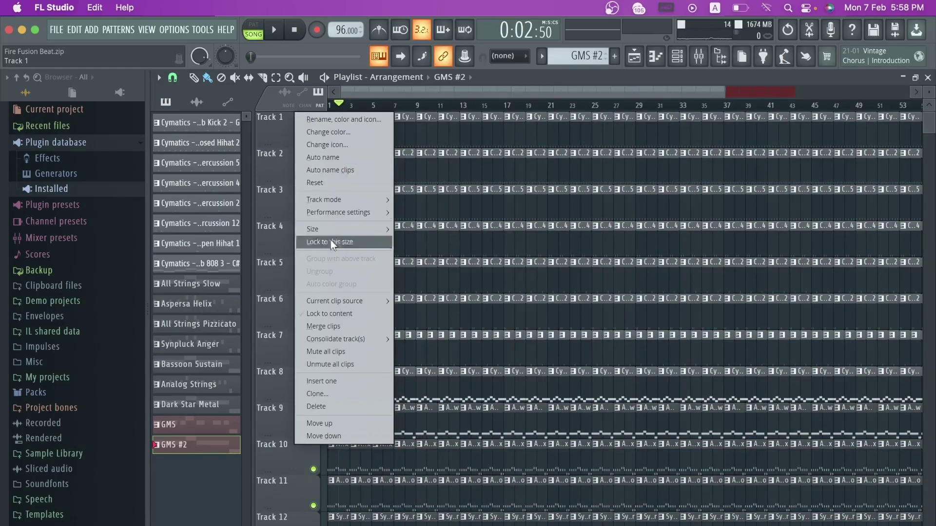
click(334, 381)
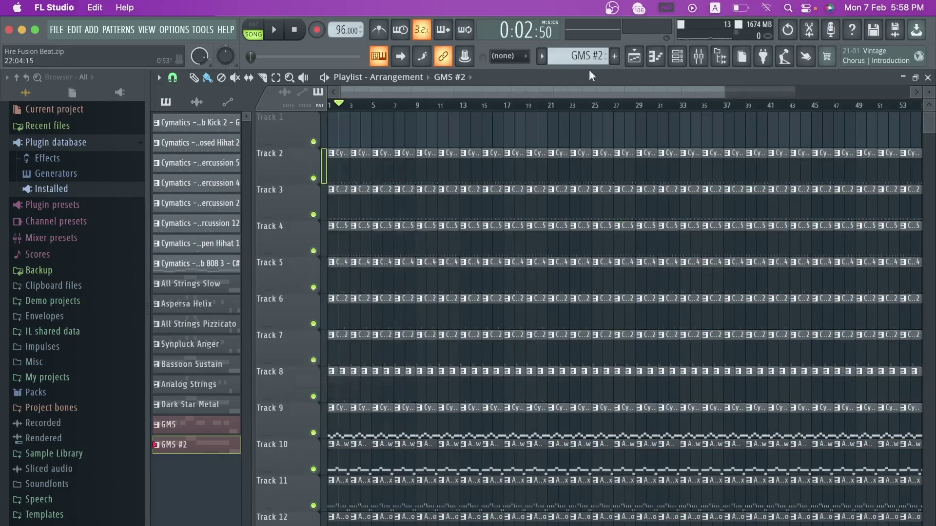
scroll(338, 107, up, 5)
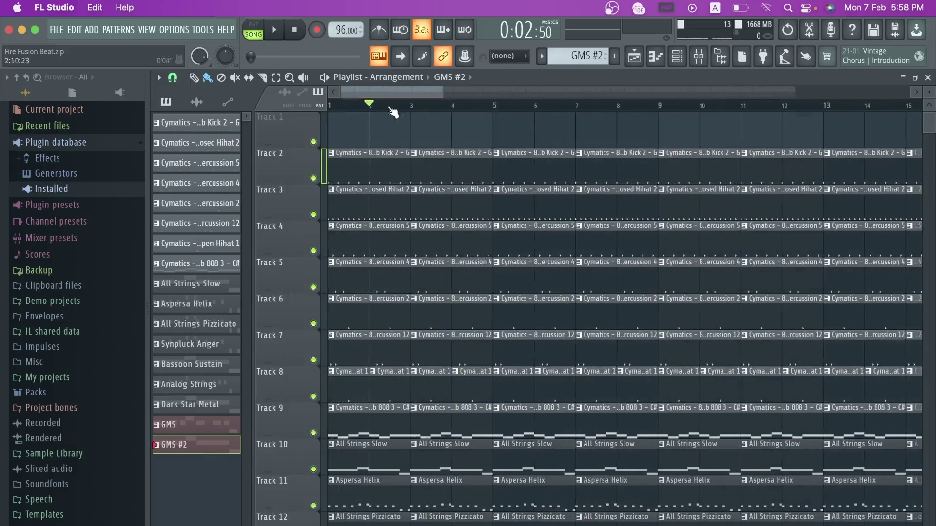
click(335, 106)
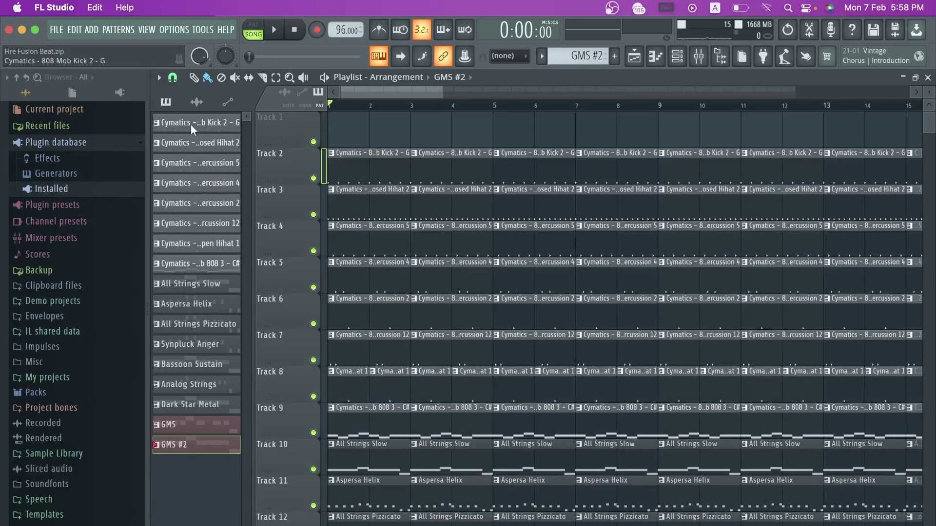
click(159, 78)
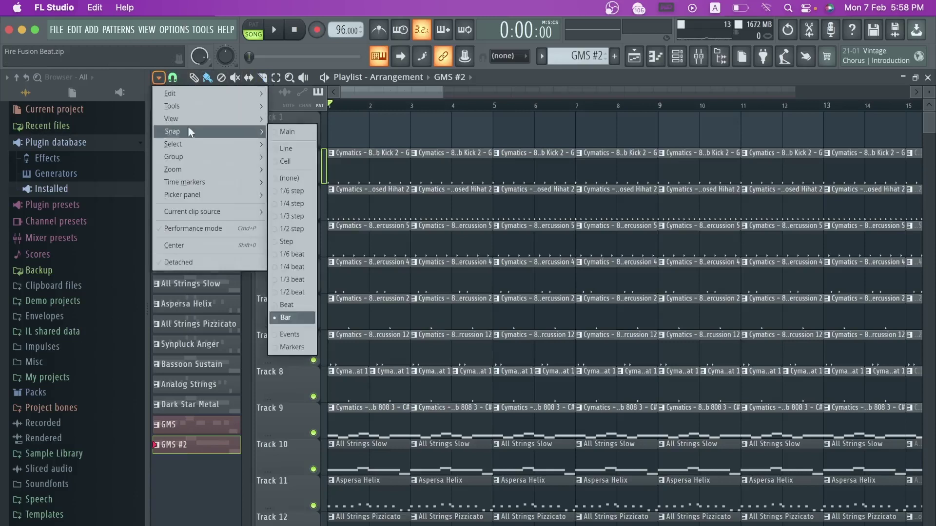
mouse_move(211, 121)
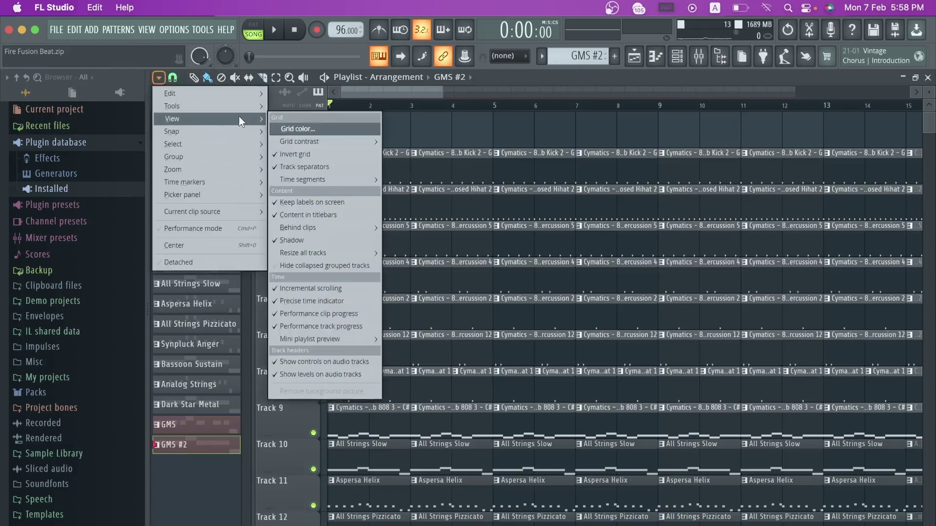
mouse_move(228, 181)
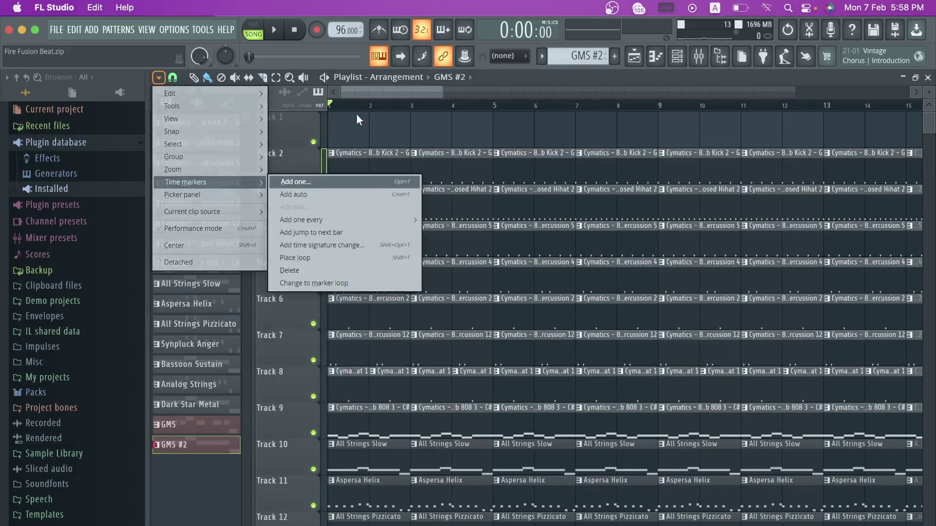
click(554, 102)
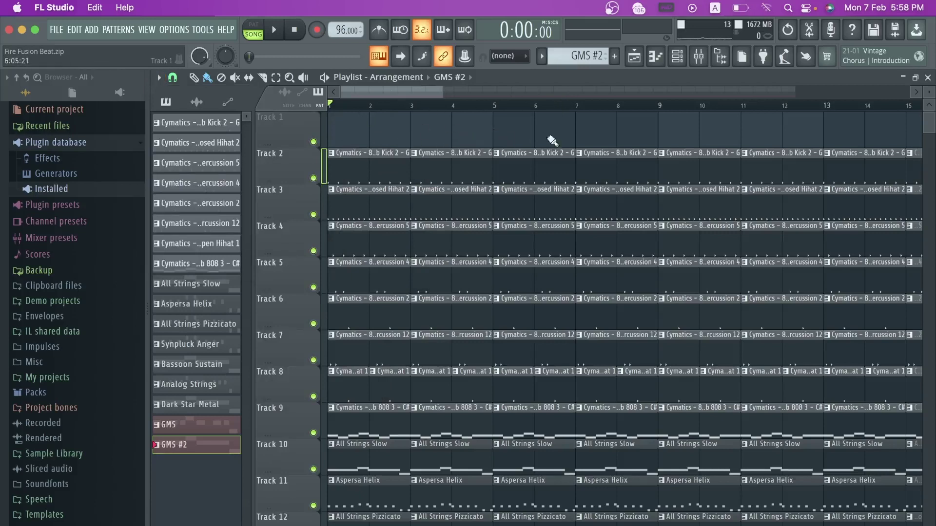
Step: Add a time marker named "Chorus" to the playlist timeline at bar 9
click(658, 105)
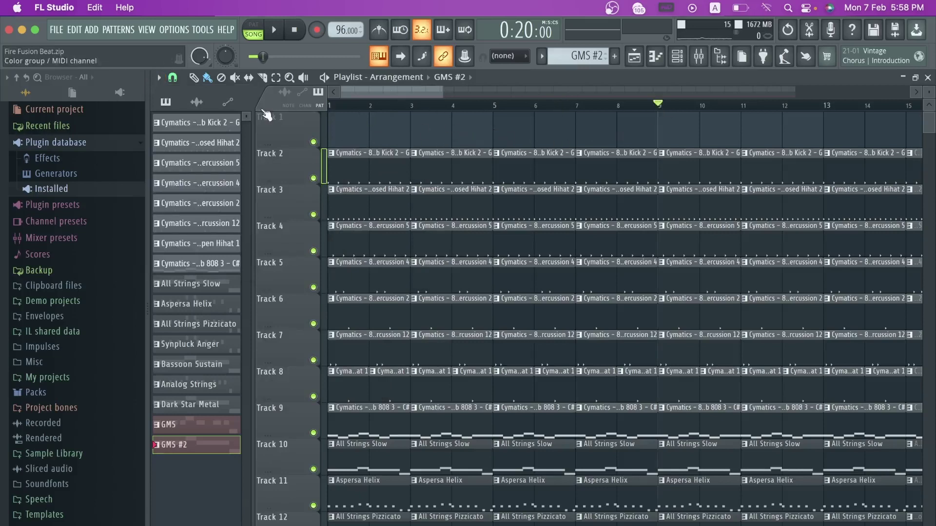
click(159, 78)
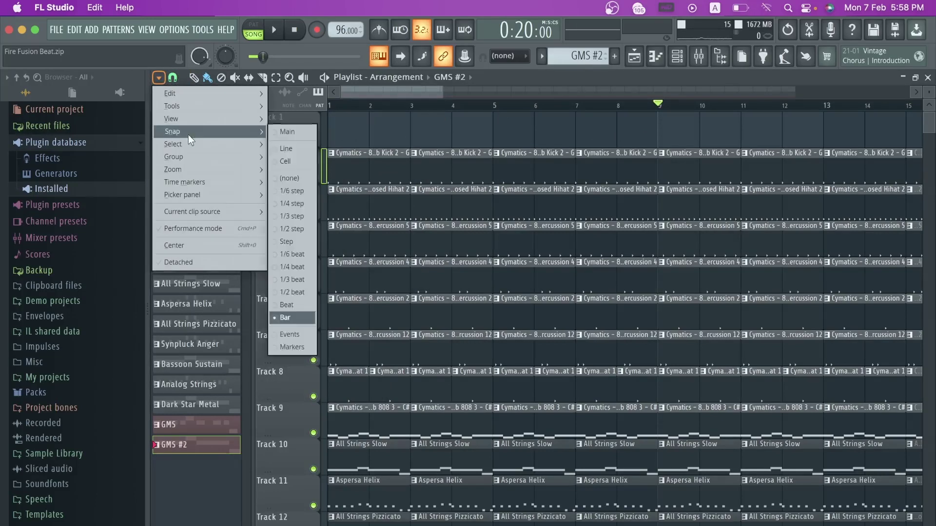
mouse_move(227, 107)
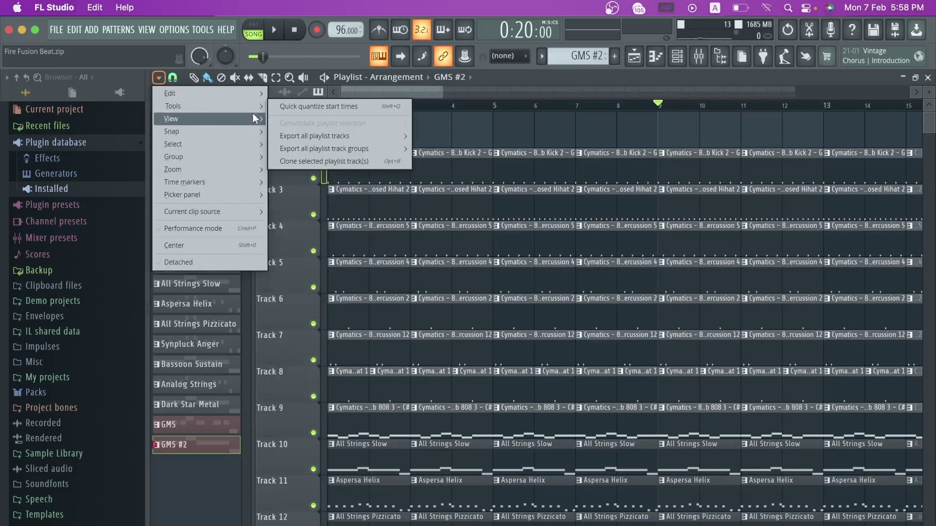
mouse_move(250, 131)
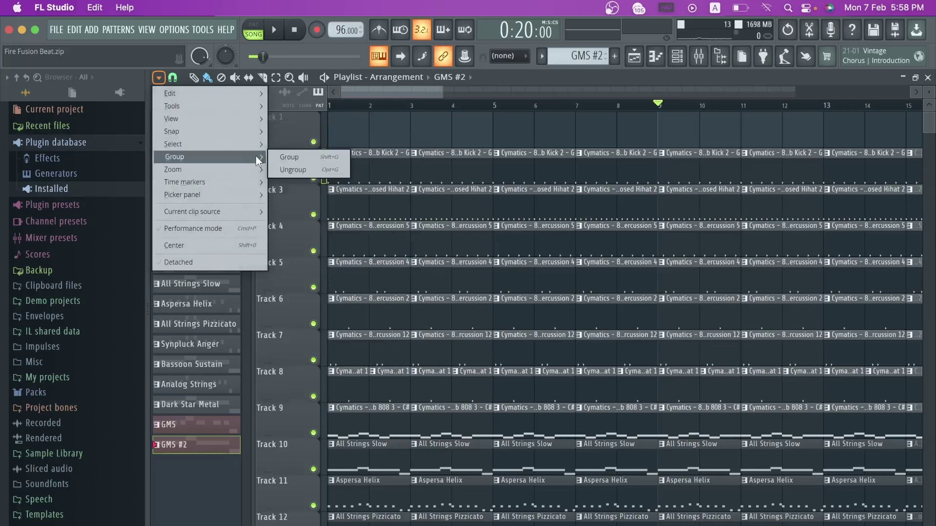
mouse_move(252, 180)
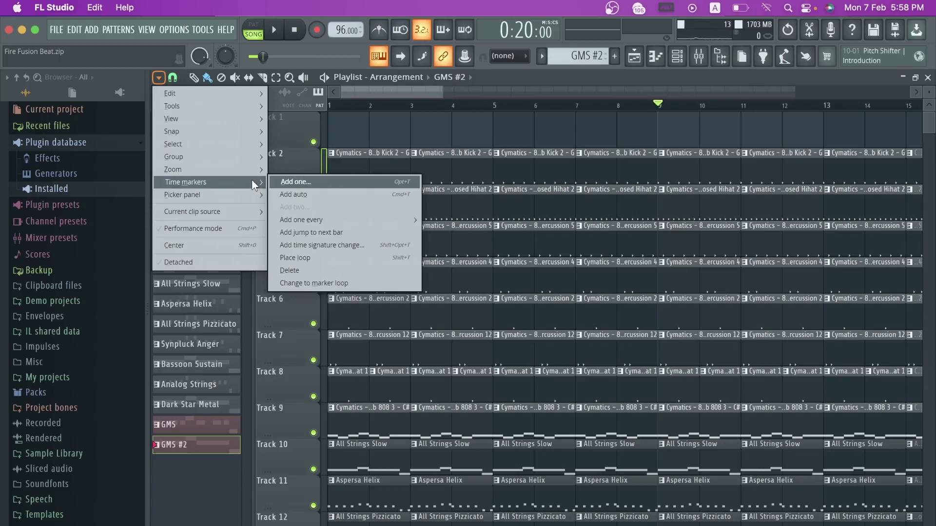
click(326, 183)
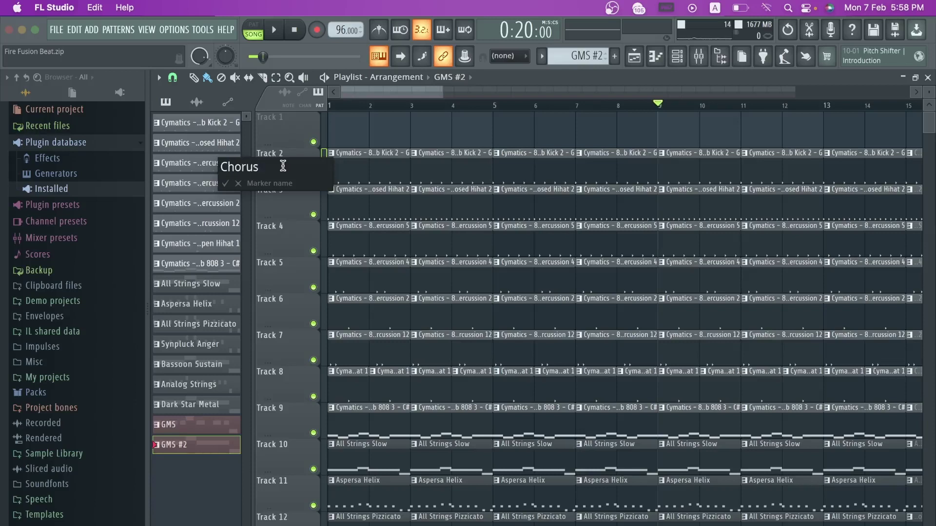
click(225, 183)
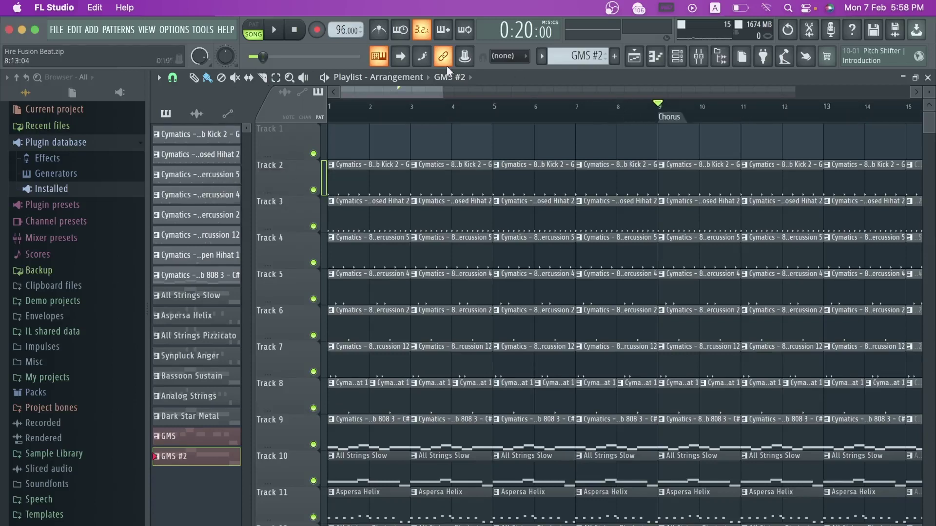
Step: Add a time marker named "Verse" to the playlist timeline at bar 17
mouse_move(398, 92)
mouse_down()
mouse_move(466, 97)
mouse_move(449, 96)
mouse_up()
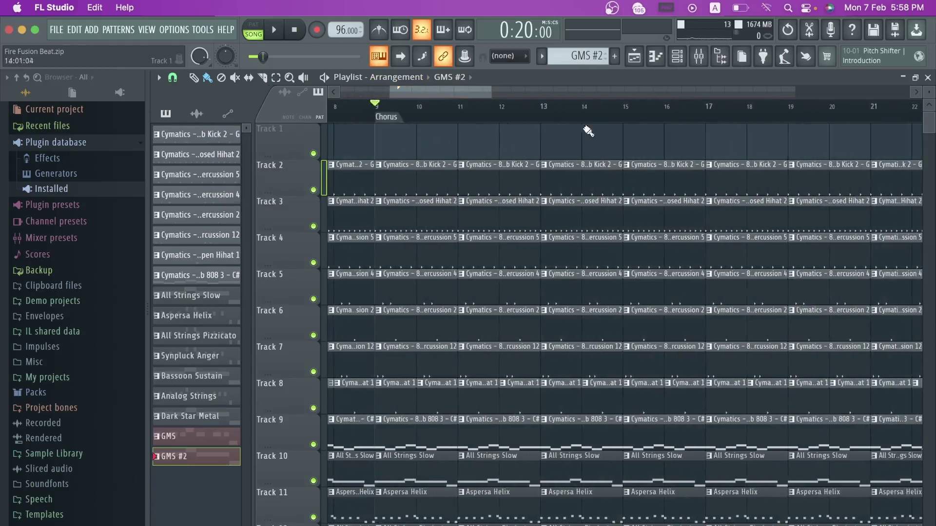
click(705, 110)
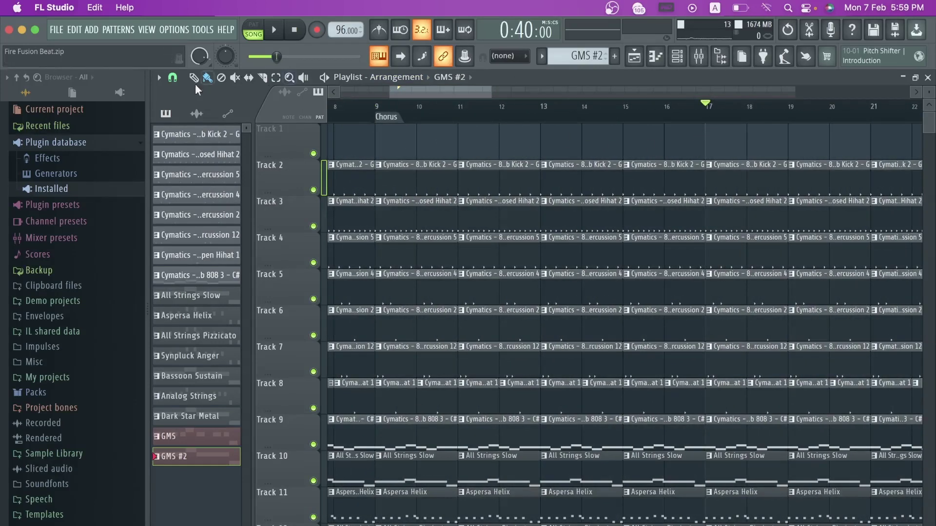
click(159, 77)
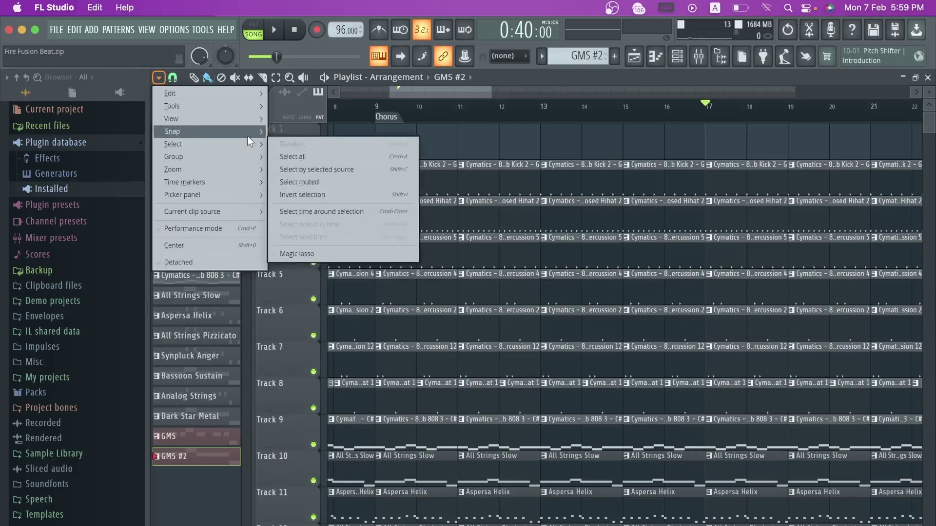
mouse_move(252, 183)
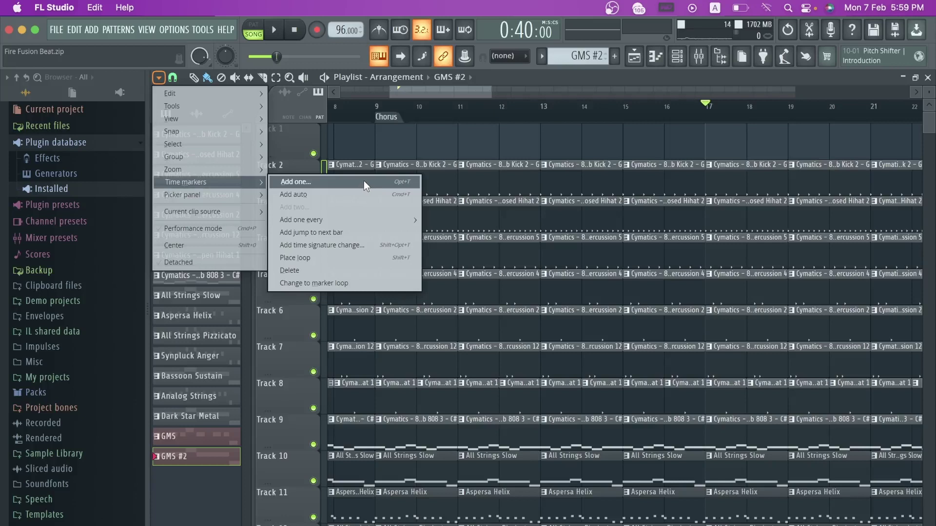
click(364, 181)
text(Verse)
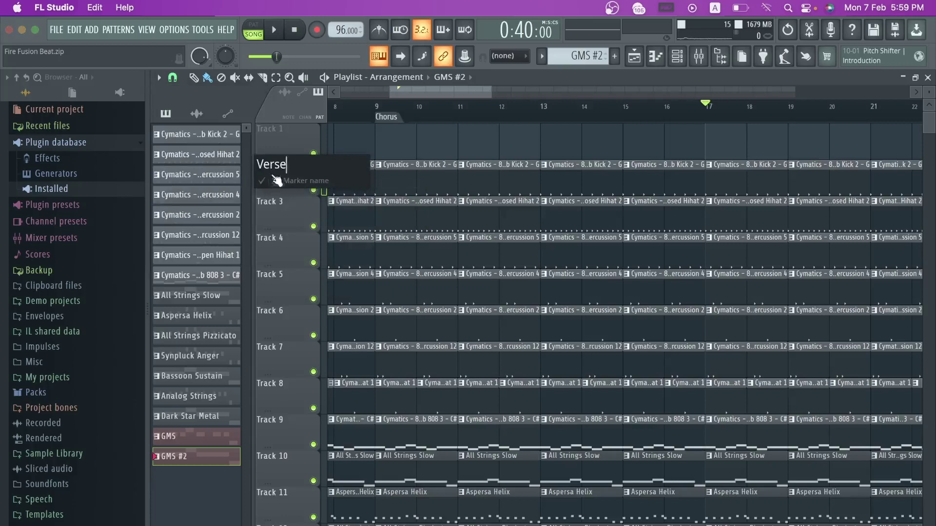
click(263, 181)
Step: Add a second "Chorus" time marker to the playlist timeline at bar 33
drag(457, 87, 517, 89)
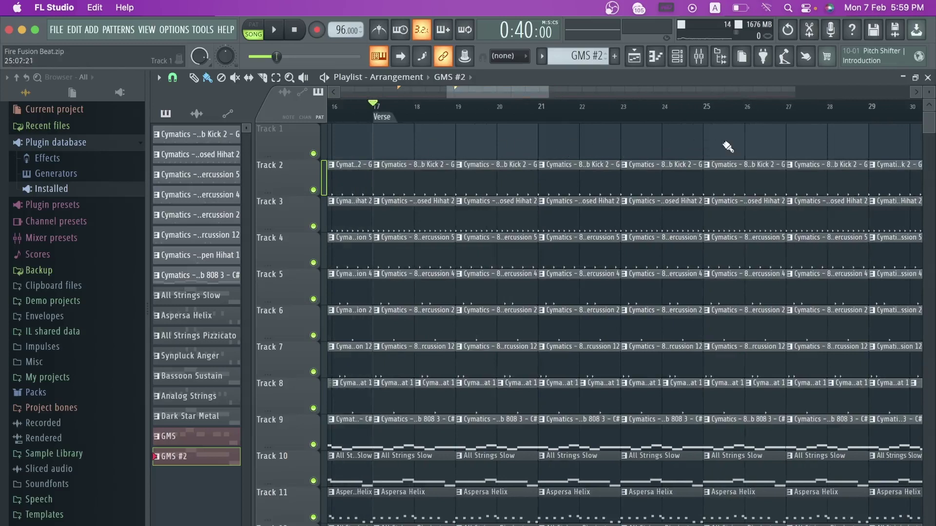
mouse_move(533, 90)
mouse_down()
mouse_move(522, 89)
mouse_move(546, 90)
mouse_up()
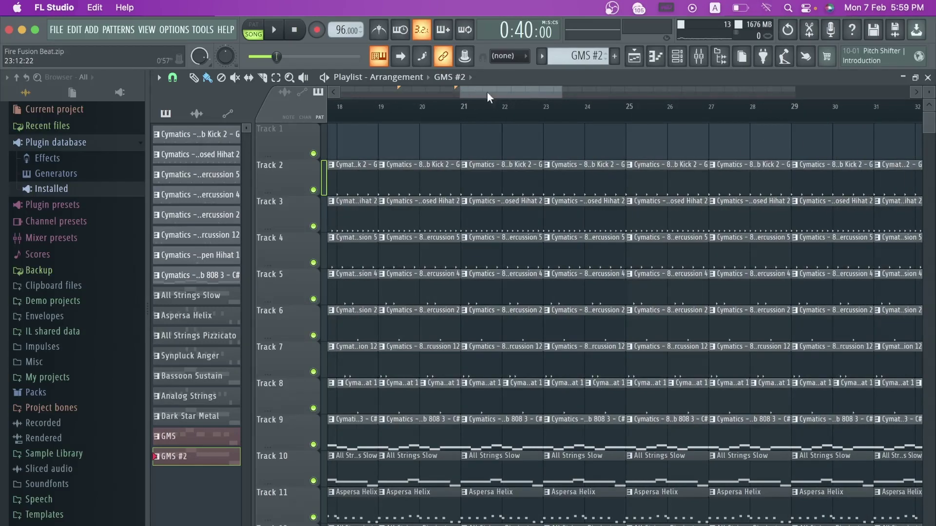
mouse_move(562, 90)
mouse_down()
mouse_move(630, 89)
mouse_move(586, 87)
mouse_up()
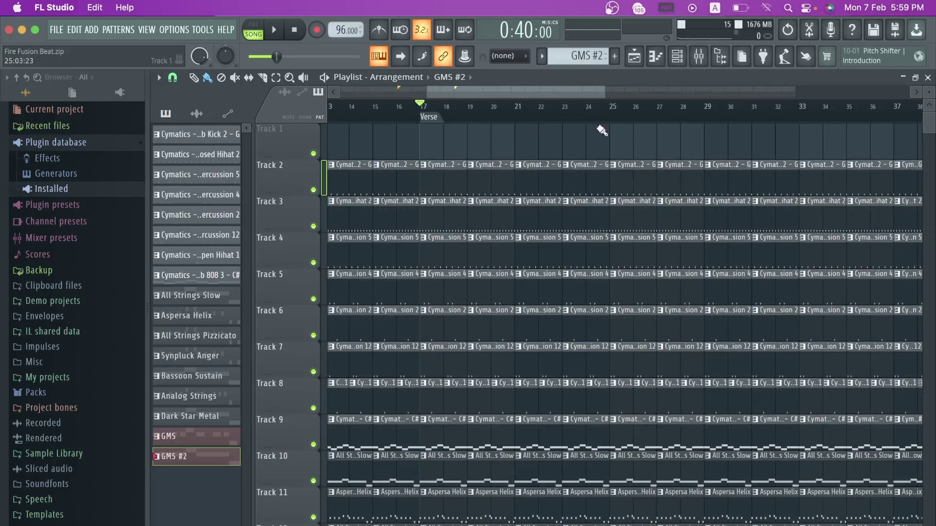
drag(555, 92, 561, 89)
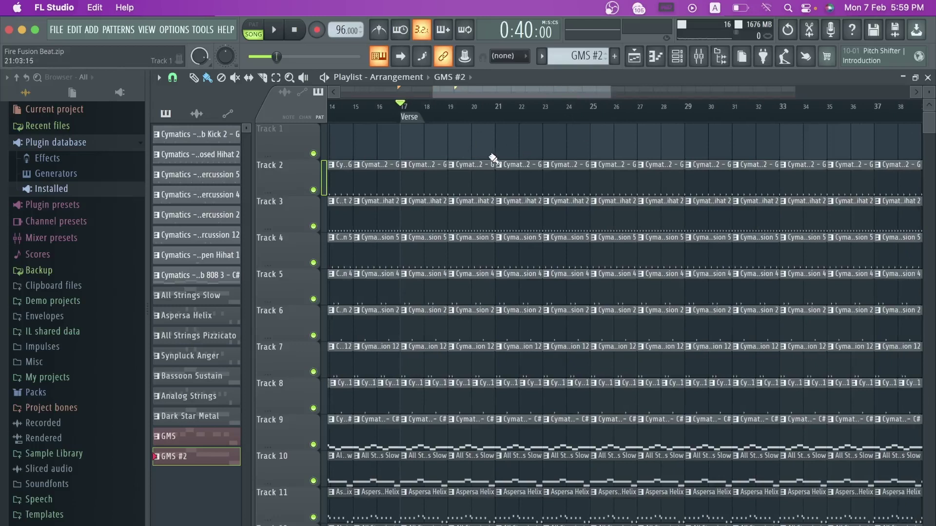
click(785, 112)
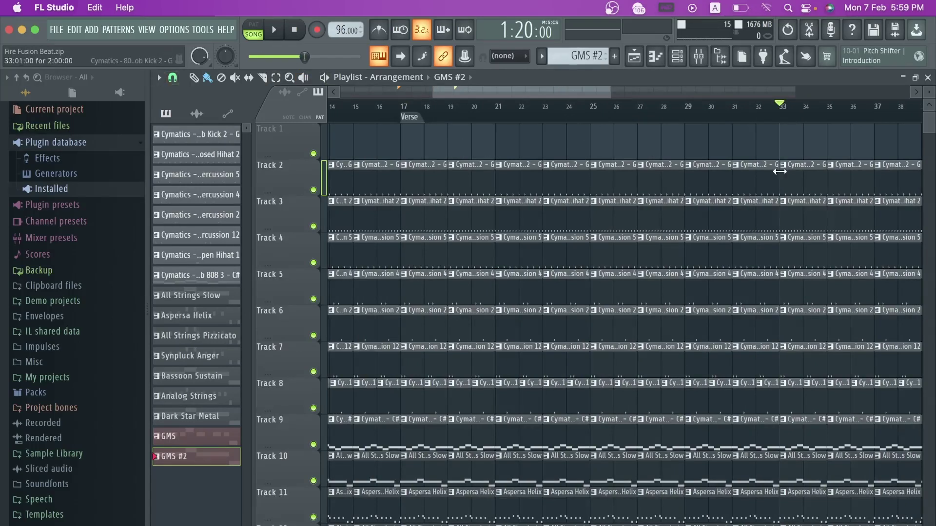
key(alt+t)
text(Chorus)
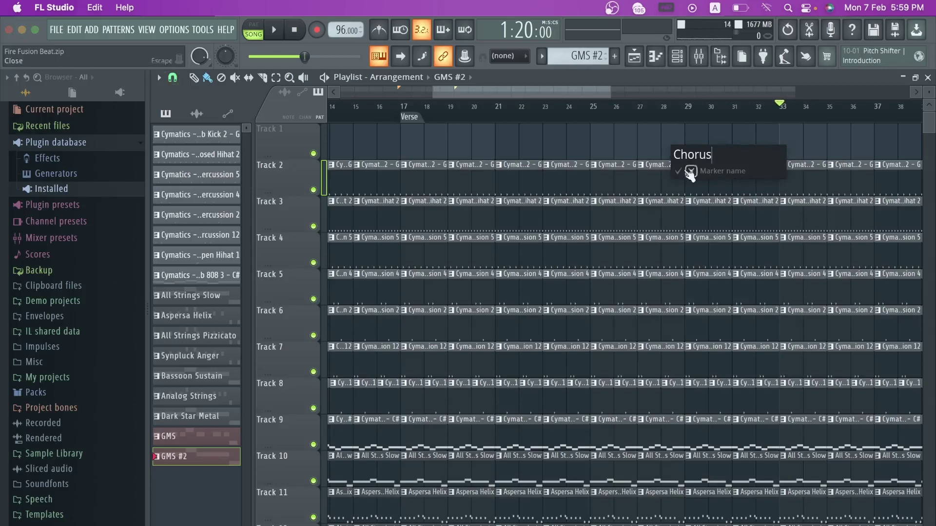
click(690, 171)
Step: Add a time marker named "Verse 2" to the playlist timeline at bar 41
drag(581, 93, 673, 95)
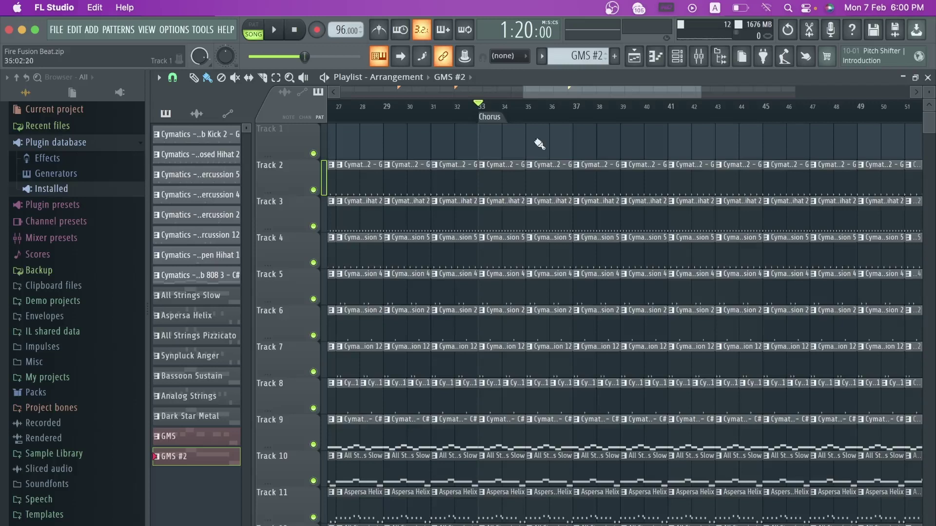
click(670, 109)
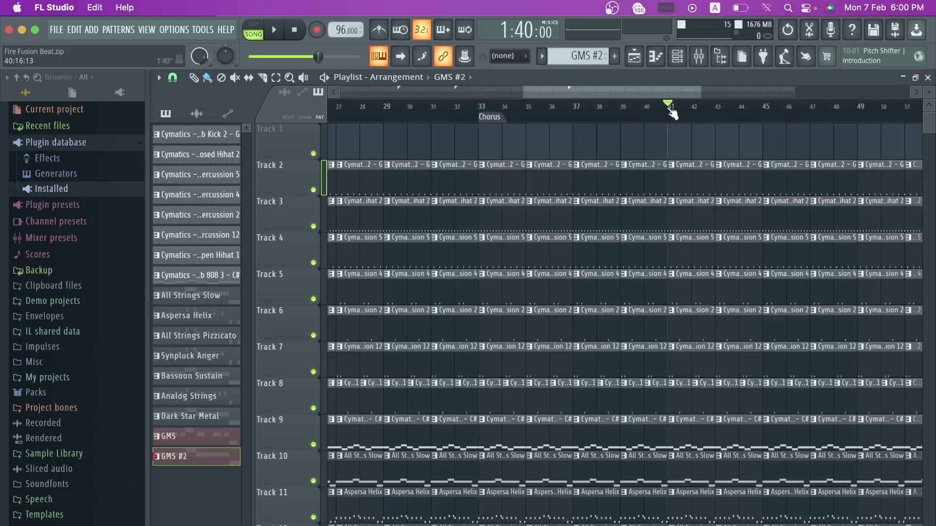
key(alt+t)
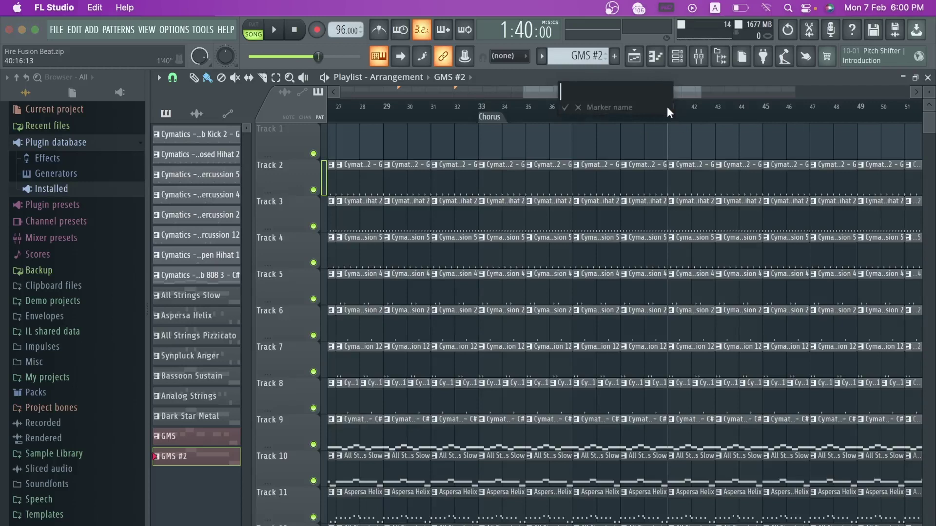
text(Verse 2)
click(565, 108)
Step: Add a time marker named "Outro" to the playlist timeline at bar 57
scroll(595, 135, right, 5)
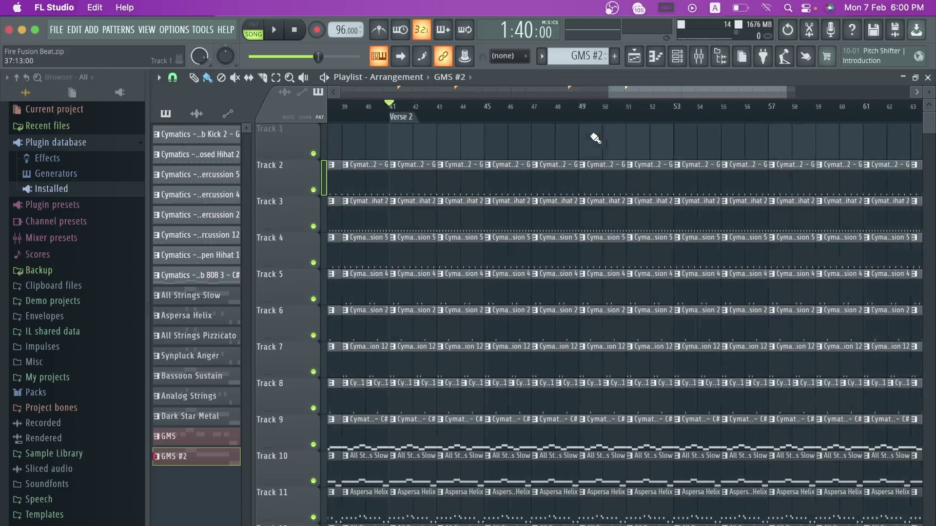
click(764, 107)
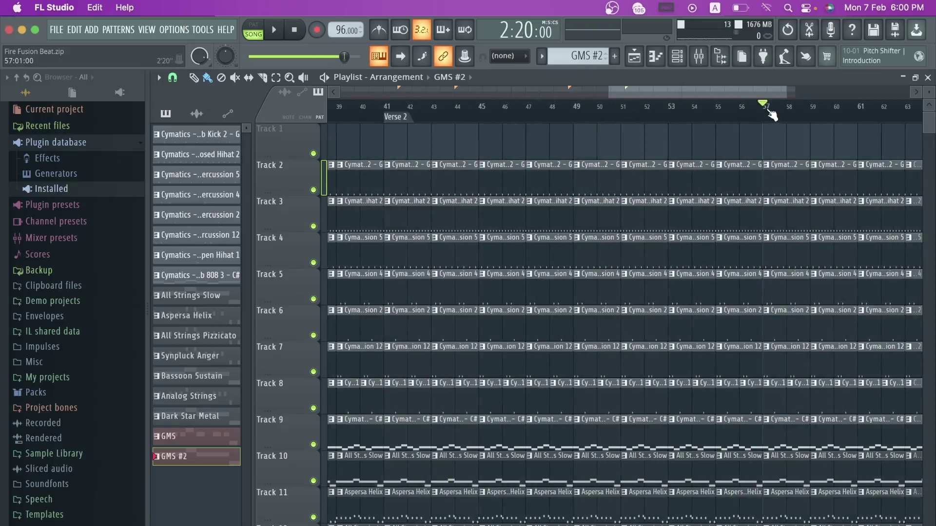
key(alt+t)
text(Outro)
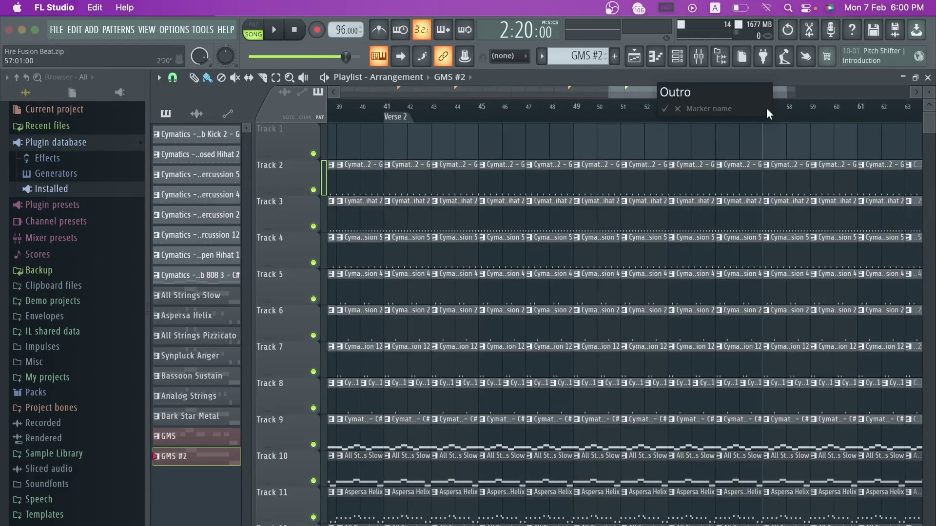
click(664, 108)
Step: Return the playhead to bar 1 and add a time marker named "Intro" there
scroll(604, 129, left, 10)
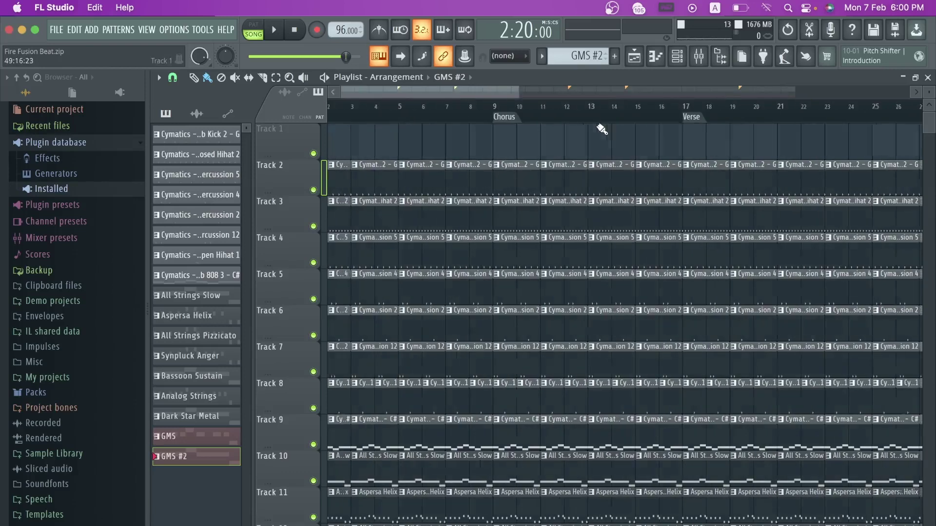
click(332, 105)
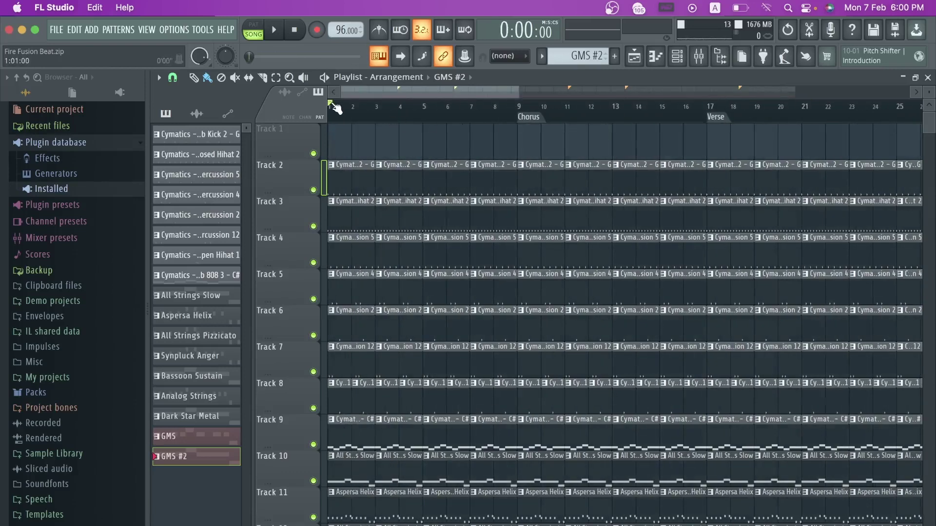
key(alt+t)
text(Intro)
key(Return)
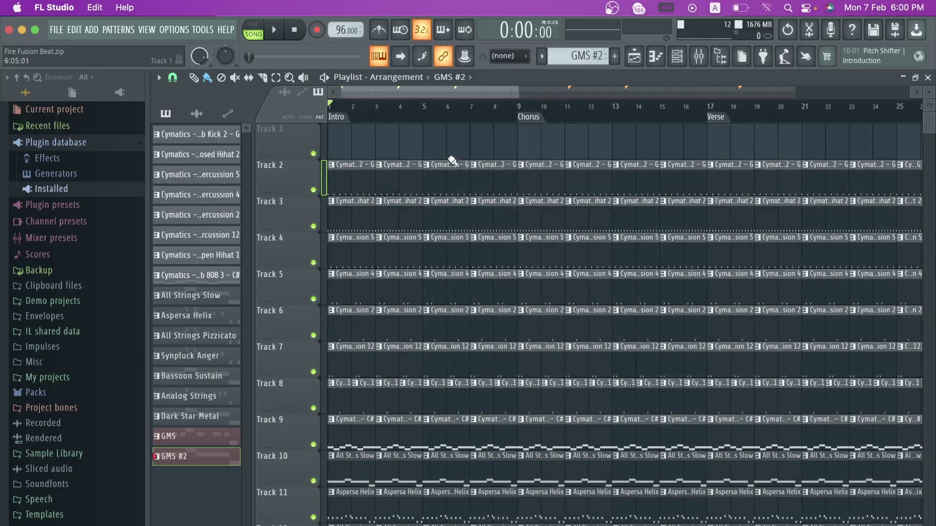
drag(480, 91, 844, 92)
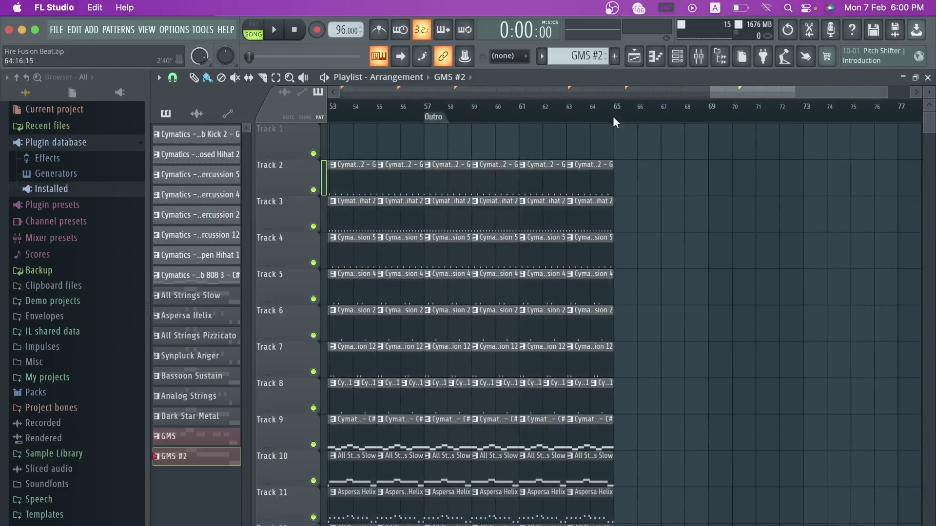
drag(709, 86, 99, 135)
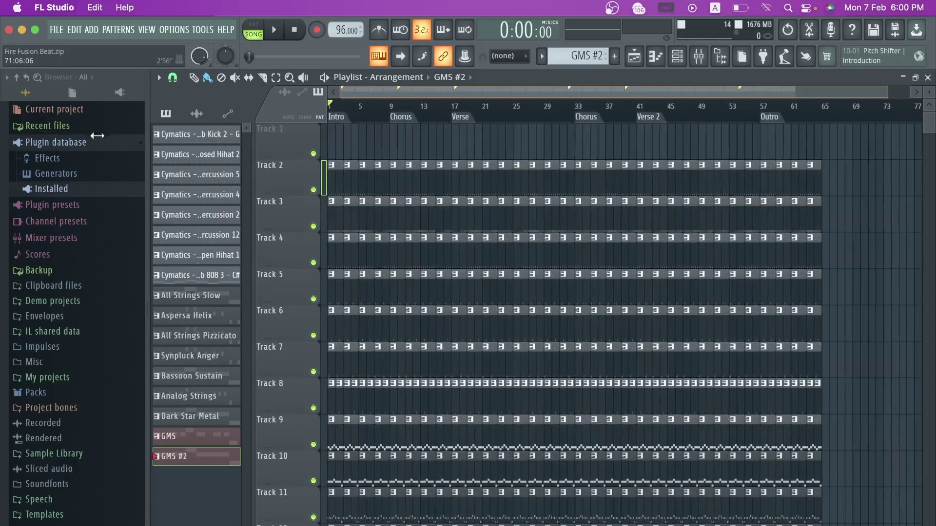
drag(875, 89, 487, 97)
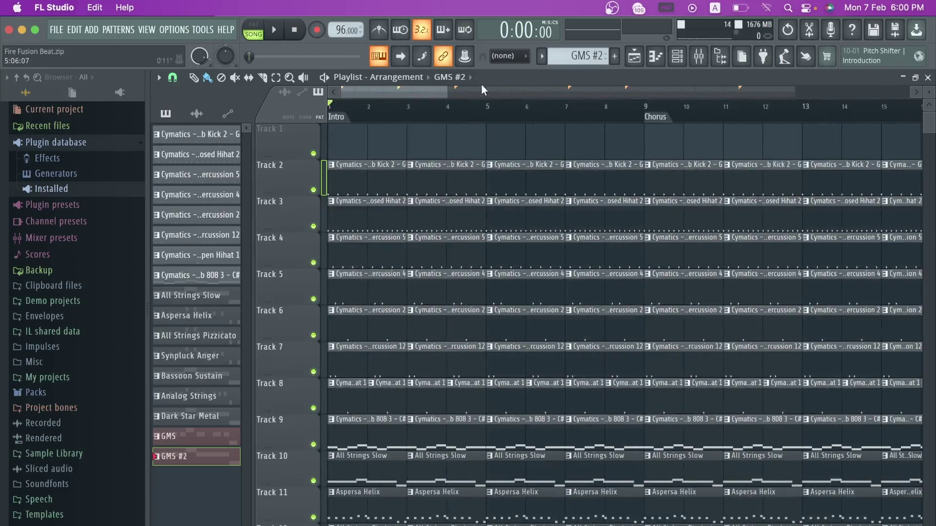
Step: Zoom the playlist out to show the whole arrangement from Intro to Outro and look over its tracks
scroll(445, 194, down, 5)
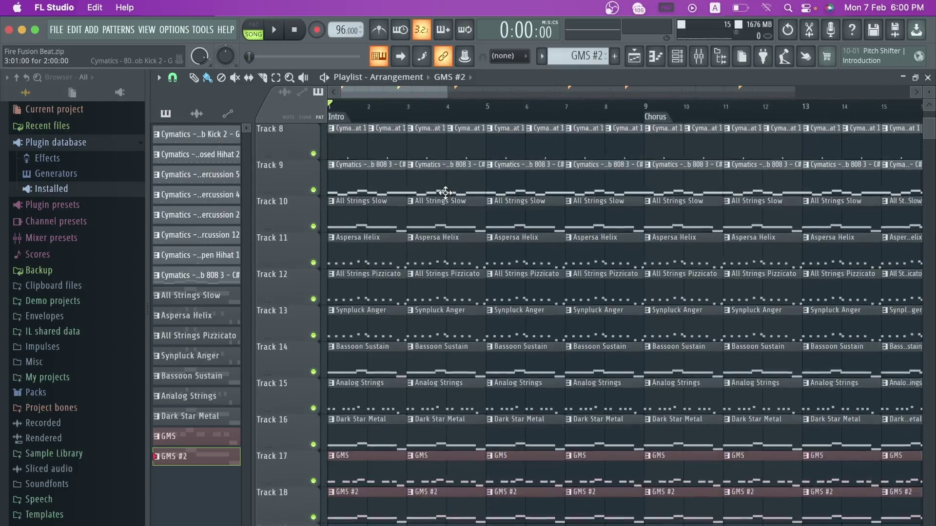
scroll(445, 192, up, 5)
scroll(445, 193, down, 5)
scroll(445, 192, up, 5)
drag(447, 92, 852, 97)
scroll(401, 317, down, 4)
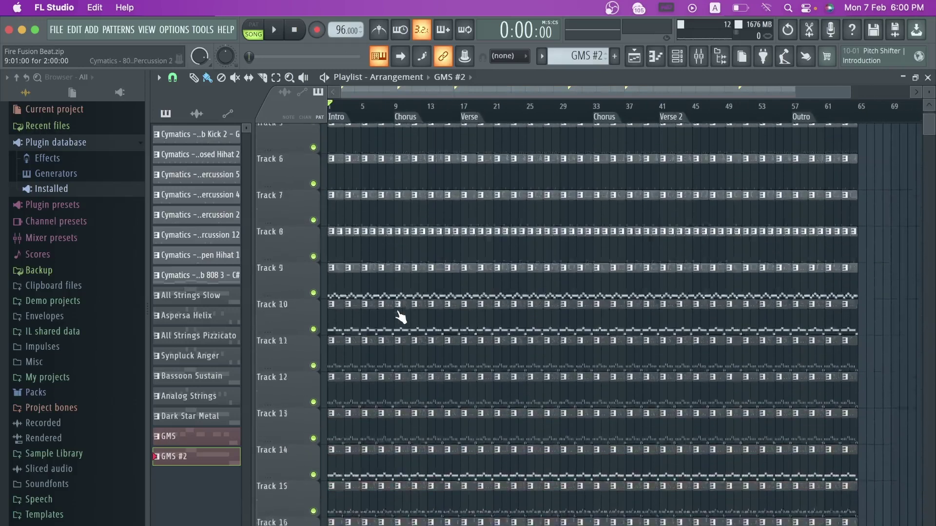
scroll(400, 316, up, 4)
Step: View the mixer's insert tracks and master channel, and return to the playlist
click(704, 59)
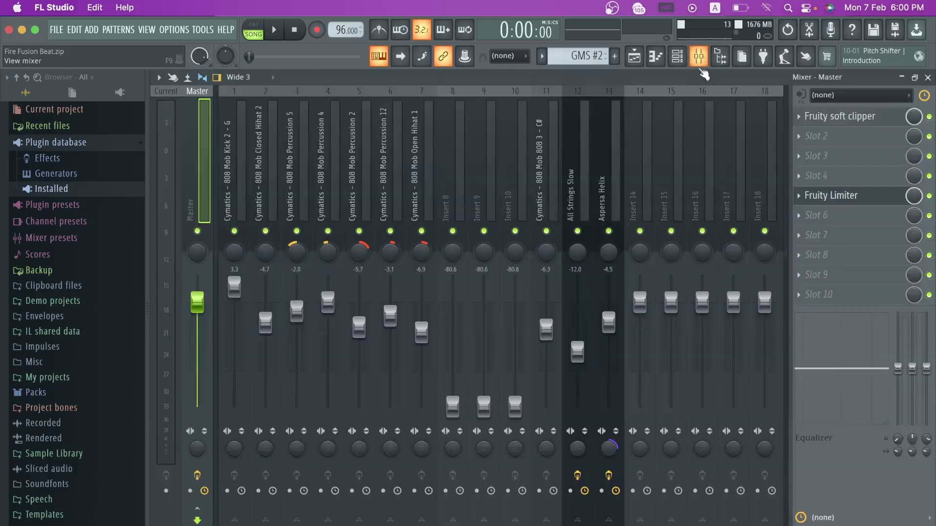
click(634, 57)
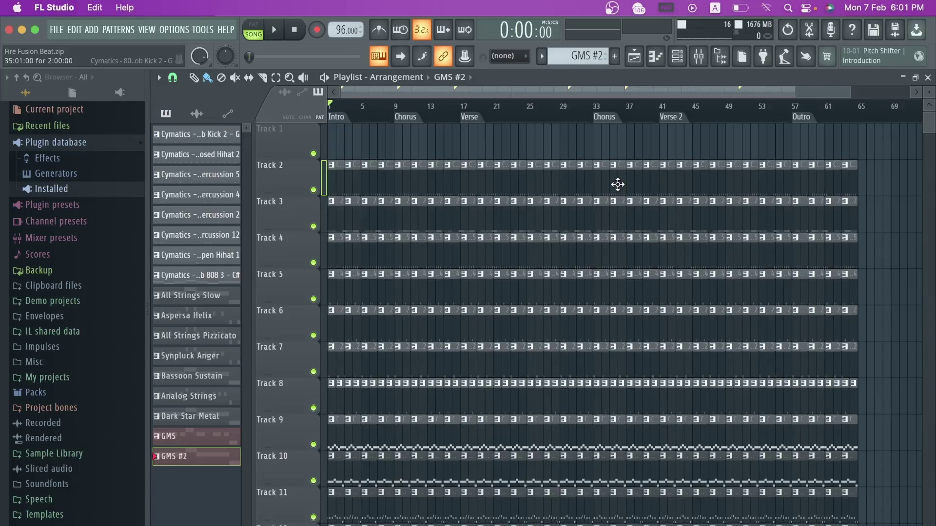
scroll(617, 184, down, 3)
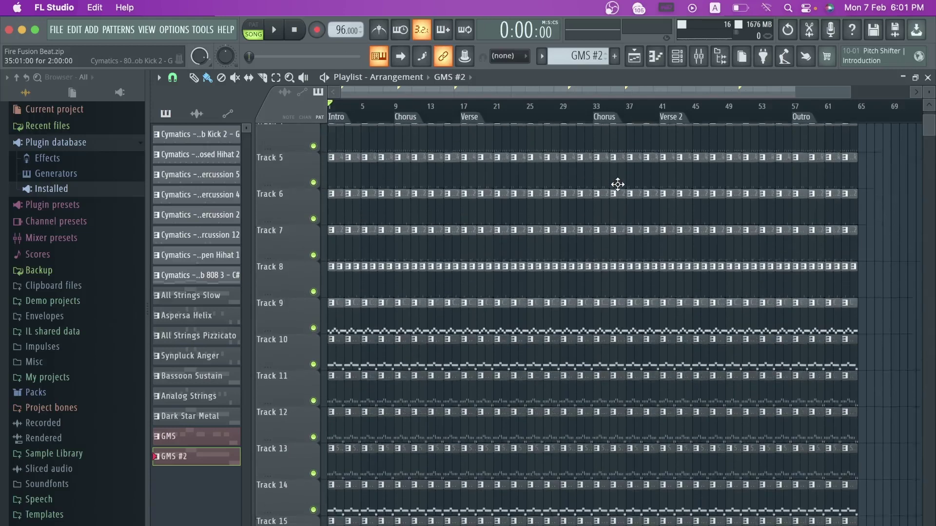
scroll(617, 184, up, 3)
scroll(618, 185, up, 1)
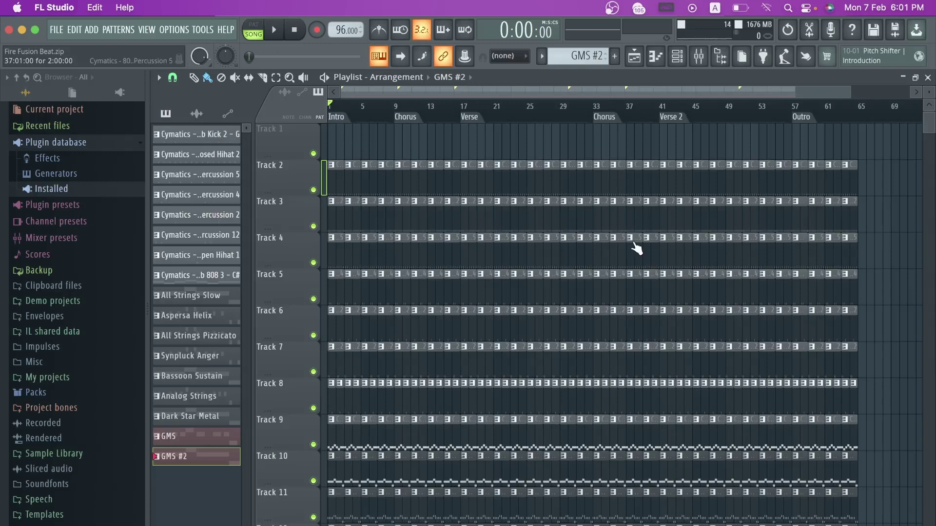
scroll(634, 251, down, 3)
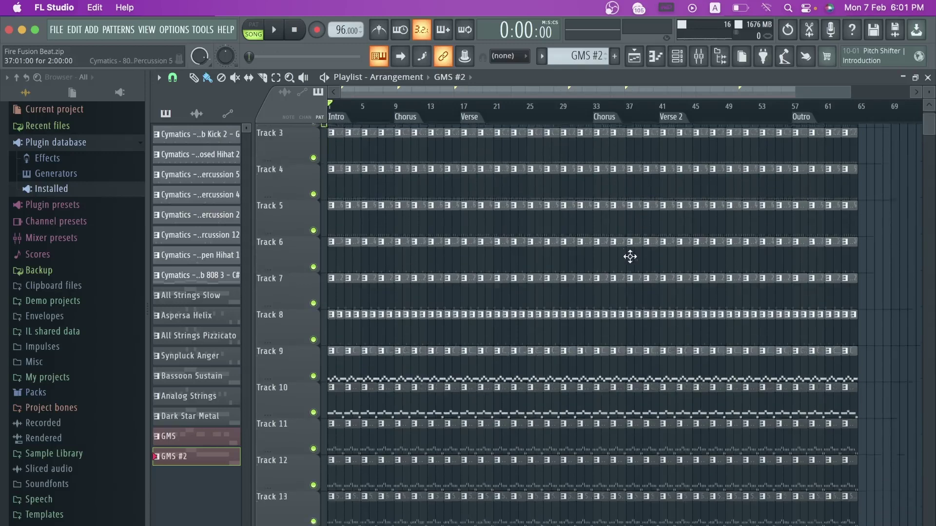
scroll(629, 257, up, 3)
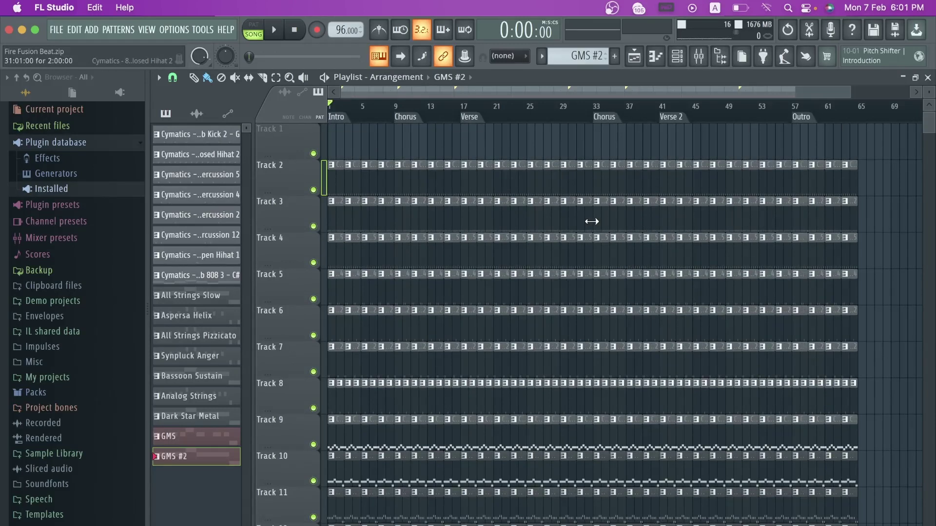
scroll(591, 221, down, 2)
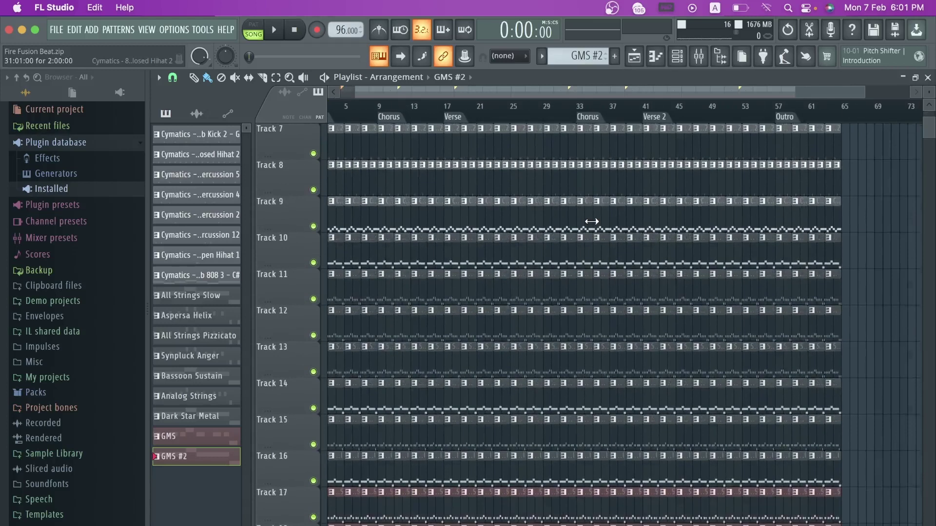
scroll(591, 221, up, 2)
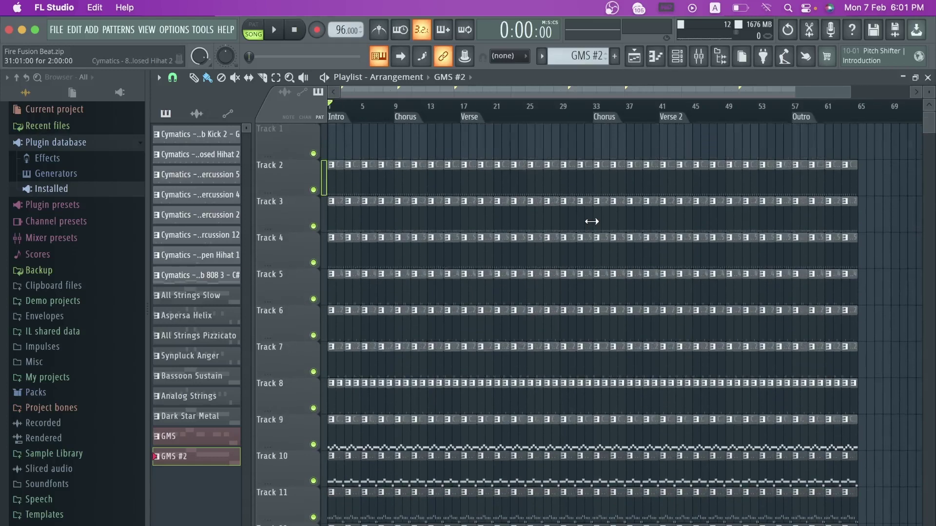